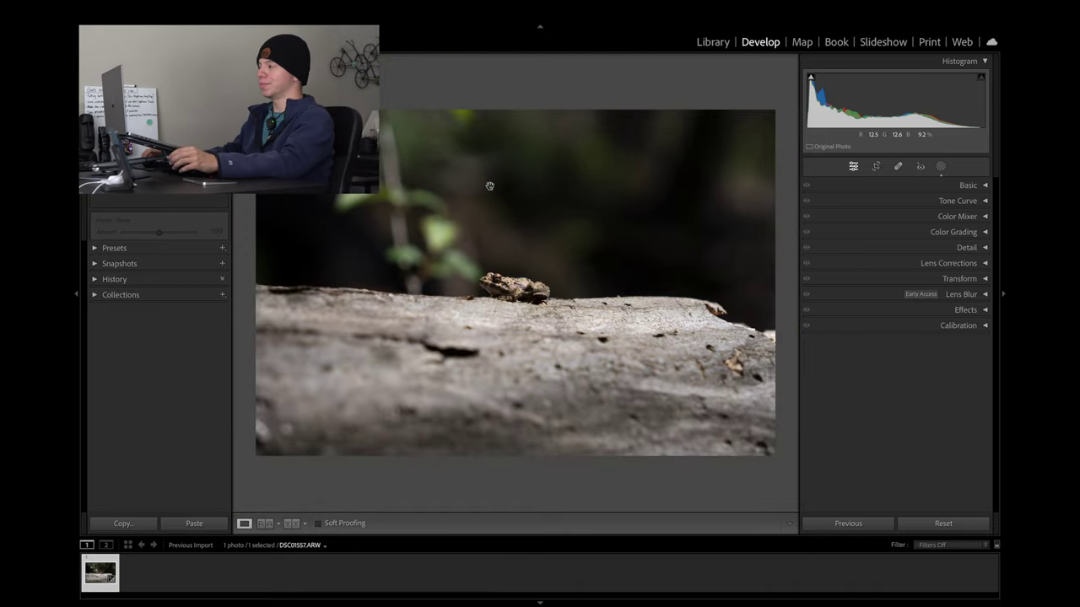
Turn on Remove Chromatic Aberration and Enable Profile Corrections for the frog photo.
{"action": "left_click", "coordinate": [849, 267]}
{"action": "left_click", "coordinate": [813, 302]}
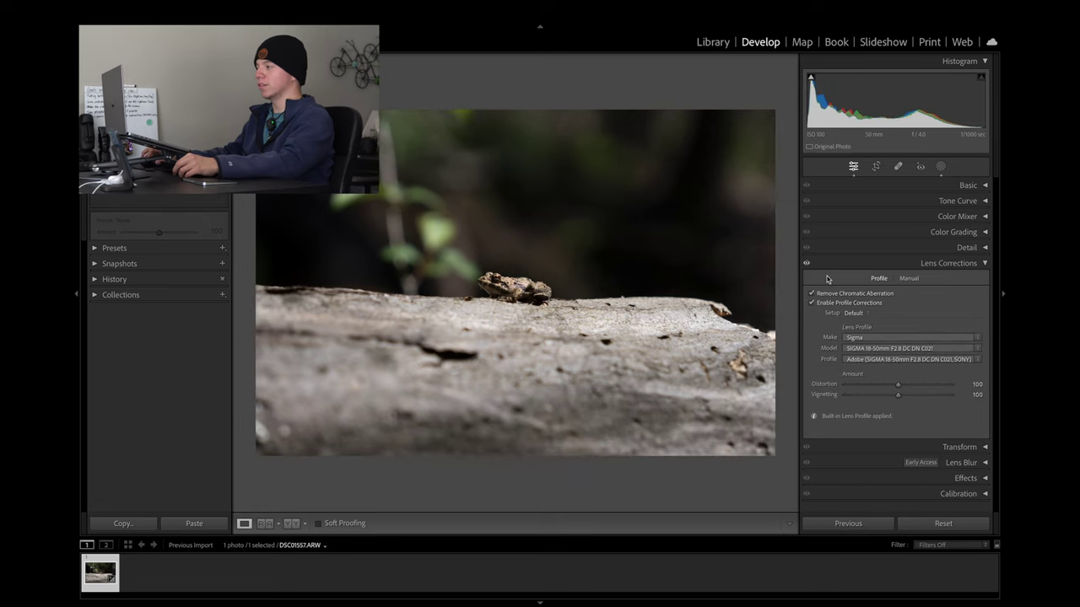
{"action": "left_click", "coordinate": [828, 264]}
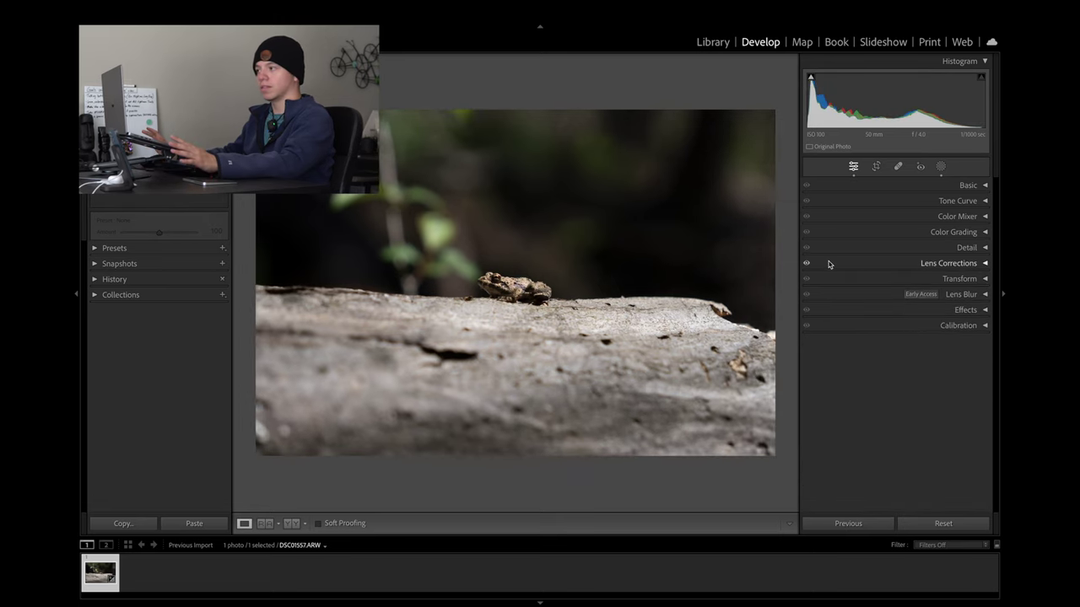
{"action": "left_click", "coordinate": [880, 171]}
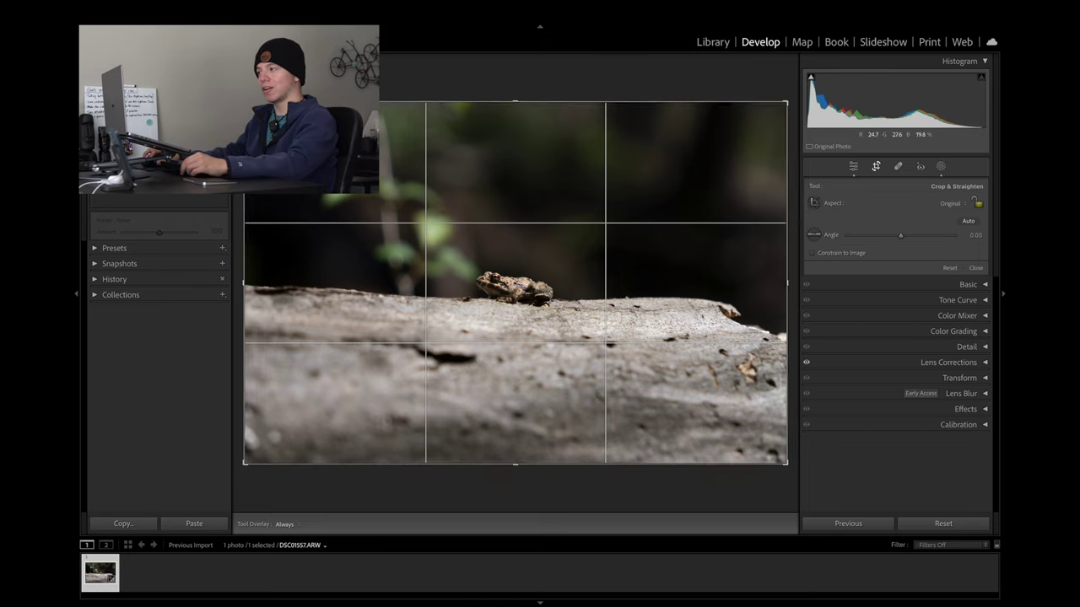
{"action": "key", "text": "r"}
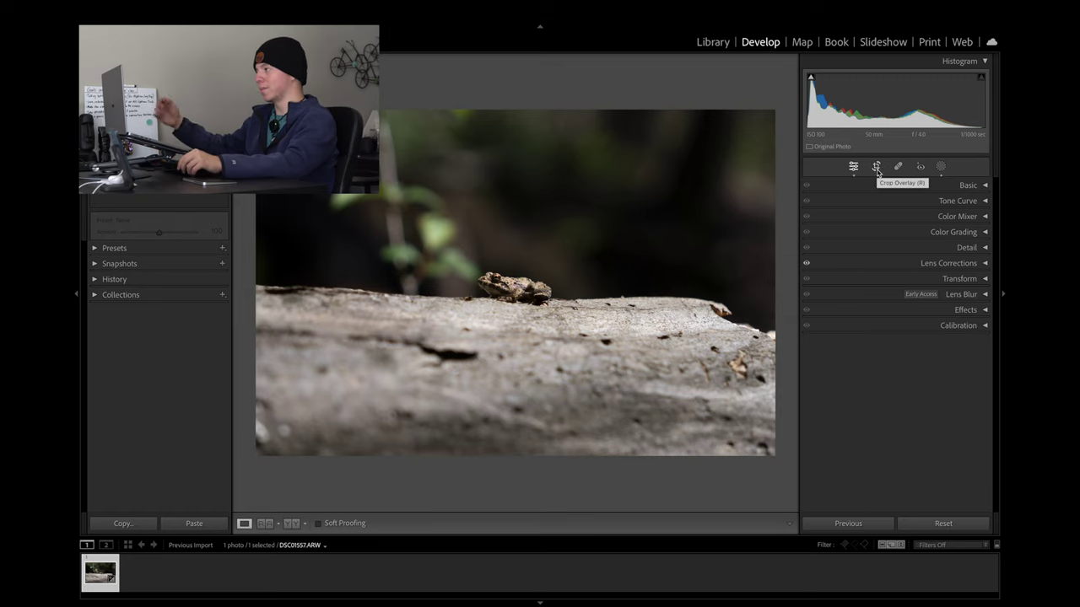
Set the photo's white balance temperature to 4,808 and its exposure to −0.30.
{"action": "left_click", "coordinate": [868, 184]}
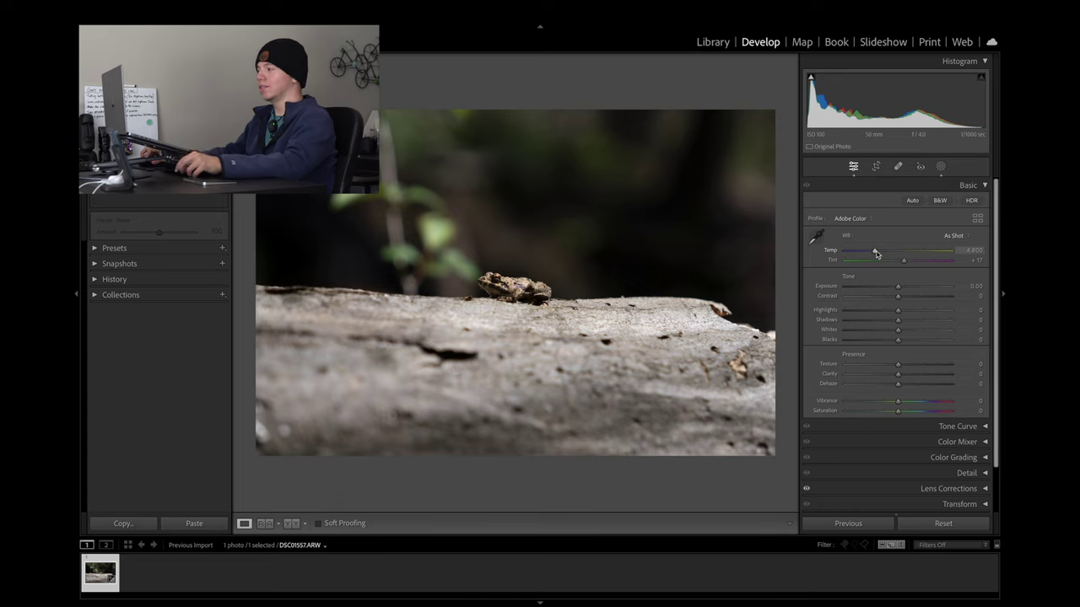
{"action": "left_click_drag", "start_coordinate": [875, 253], "coordinate": [877, 253]}
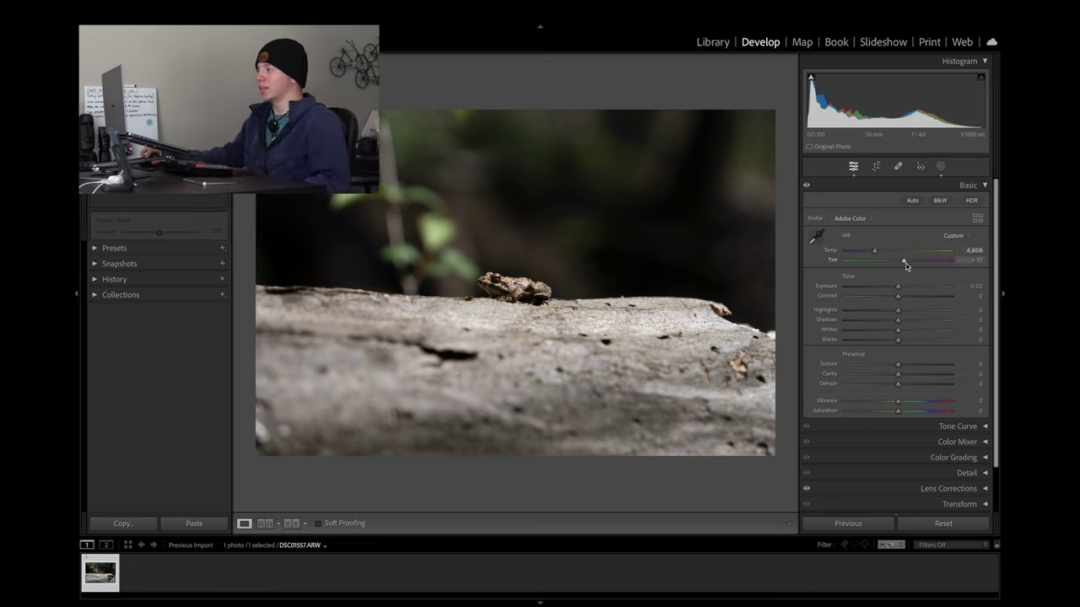
{"action": "left_click_drag", "start_coordinate": [900, 290], "coordinate": [903, 290]}
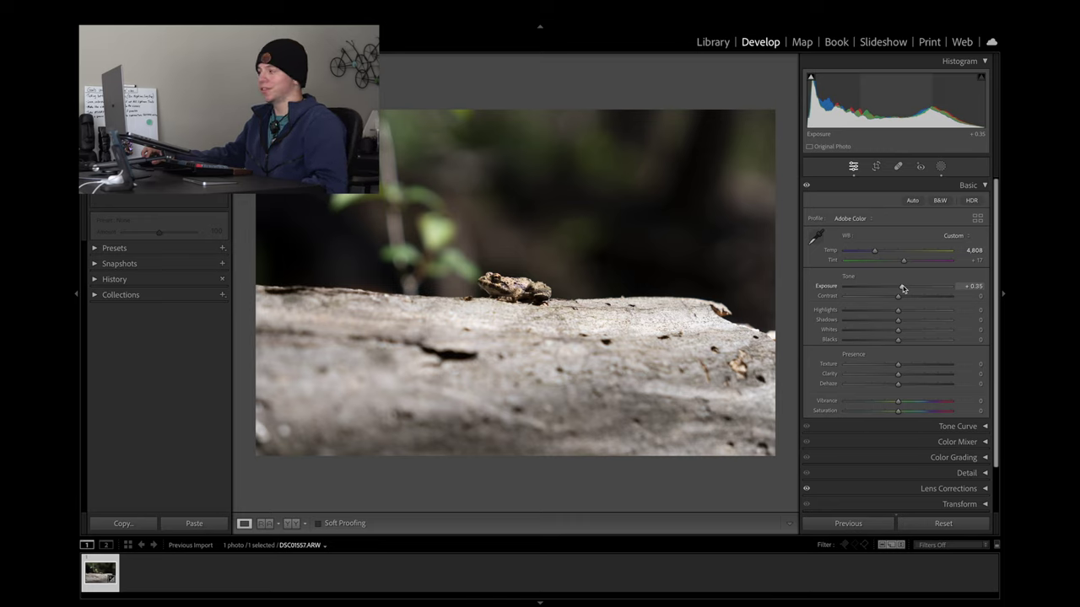
{"action": "left_click_drag", "start_coordinate": [903, 290], "coordinate": [896, 289]}
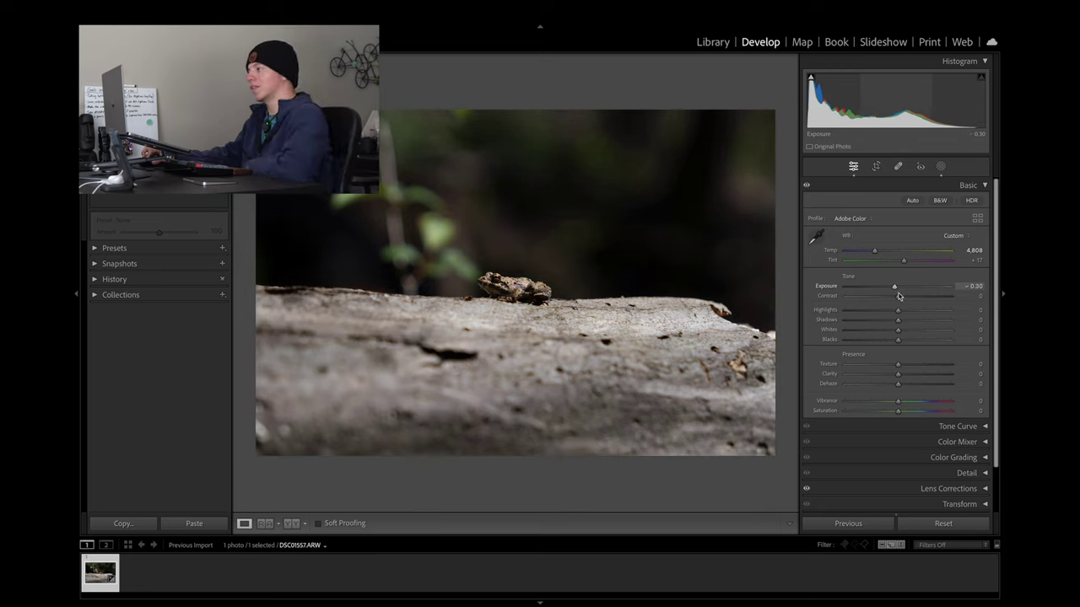
Set the photo's Contrast to +16 and Highlights to +10.
{"action": "left_click_drag", "start_coordinate": [899, 299], "coordinate": [907, 299]}
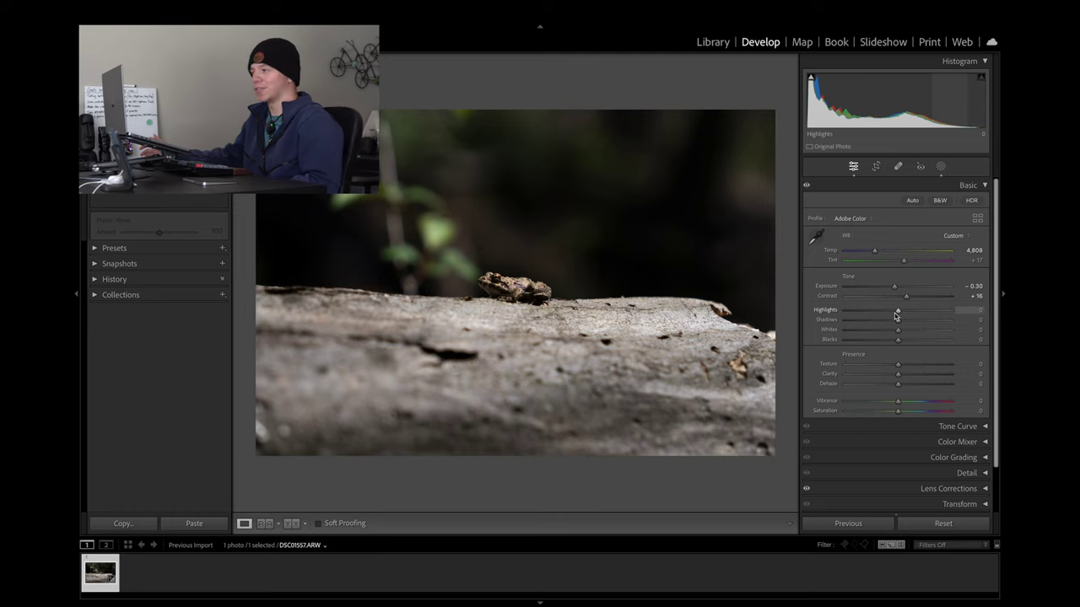
{"action": "left_click_drag", "start_coordinate": [902, 316], "coordinate": [909, 317]}
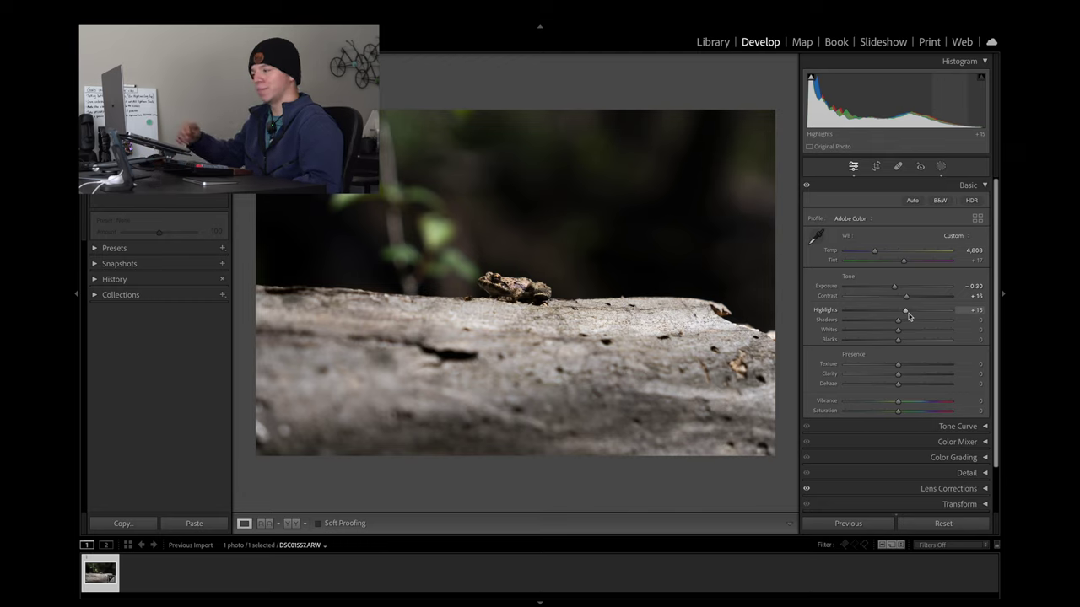
{"action": "left_click_drag", "start_coordinate": [909, 317], "coordinate": [897, 316]}
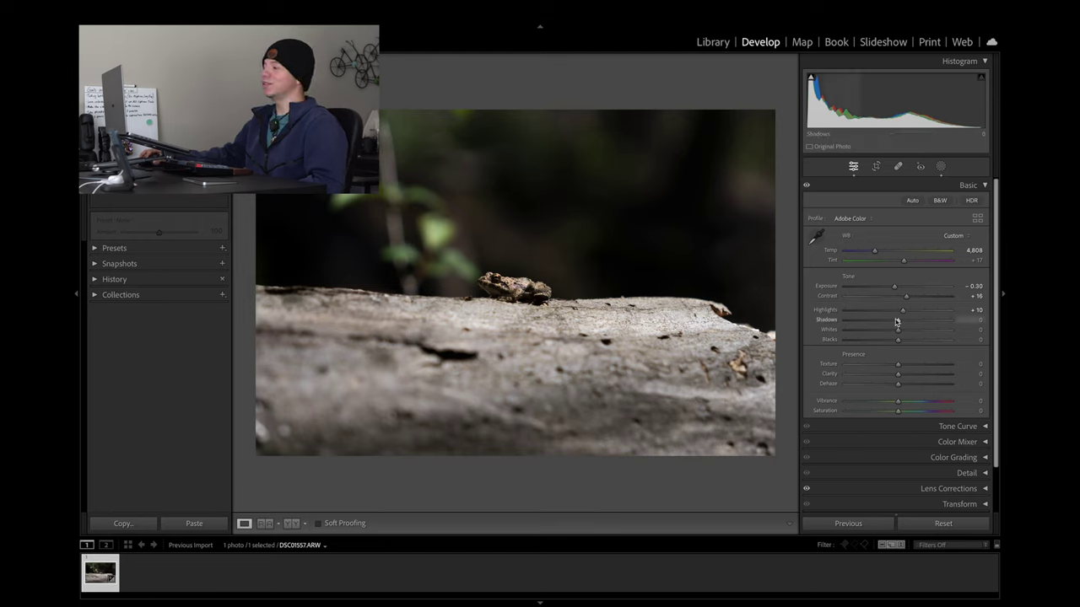
Try lifting the photo's shadows, and set Shadows to −13.
{"action": "mouse_move", "coordinate": [896, 322]}
{"action": "left_mouse_down"}
{"action": "mouse_move", "coordinate": [909, 323]}
{"action": "mouse_move", "coordinate": [899, 325]}
{"action": "left_mouse_up"}
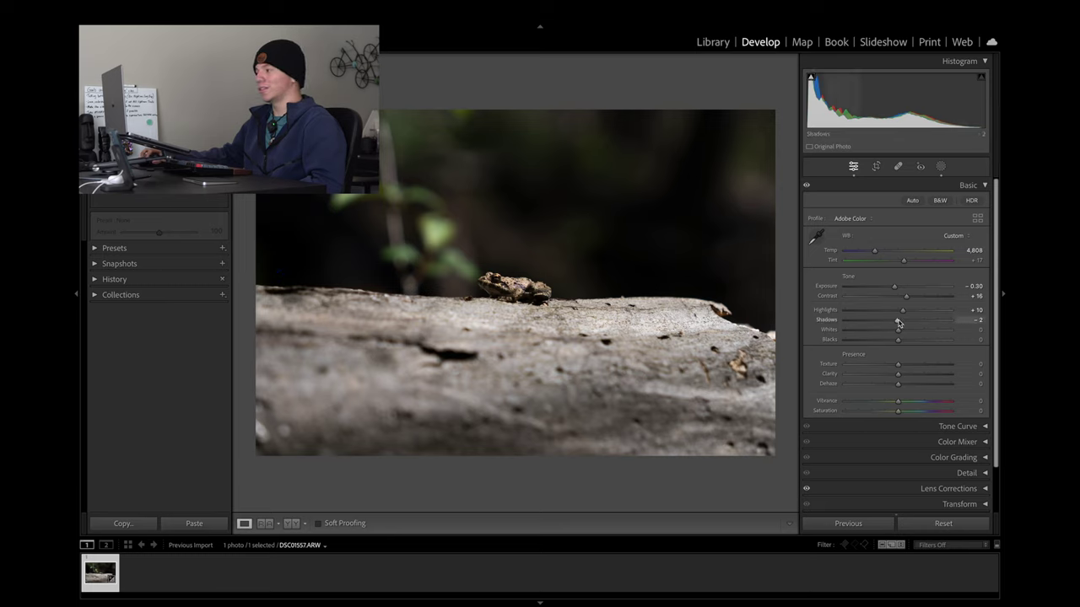
{"action": "mouse_move", "coordinate": [901, 323]}
{"action": "left_mouse_down"}
{"action": "mouse_move", "coordinate": [892, 321]}
{"action": "mouse_move", "coordinate": [908, 323]}
{"action": "left_mouse_up"}
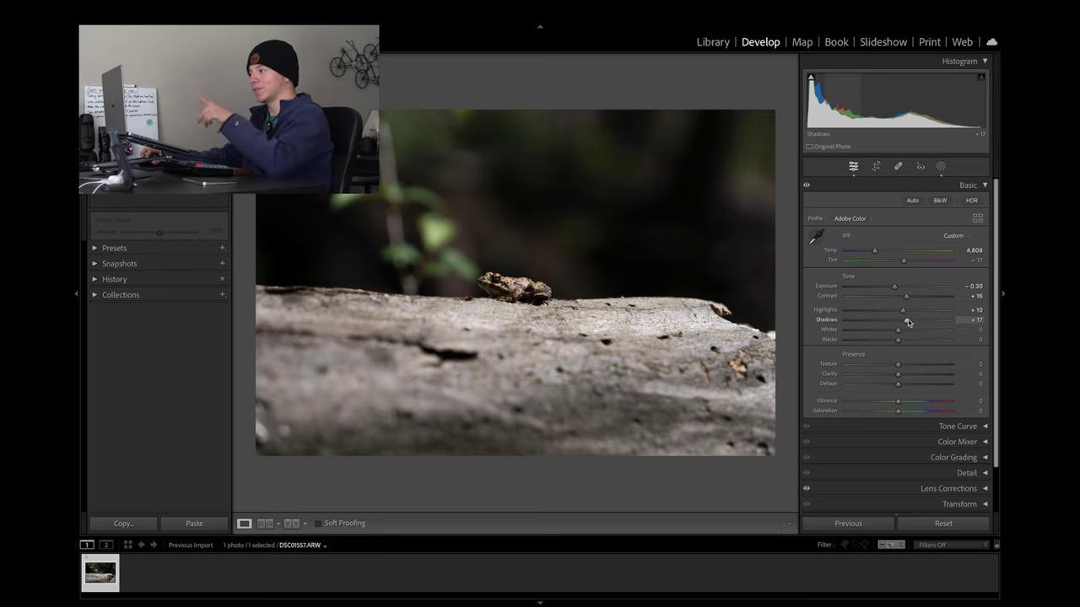
{"action": "mouse_move", "coordinate": [908, 322]}
{"action": "left_mouse_down"}
{"action": "mouse_move", "coordinate": [894, 322]}
{"action": "mouse_move", "coordinate": [916, 327]}
{"action": "mouse_move", "coordinate": [902, 329]}
{"action": "left_mouse_up"}
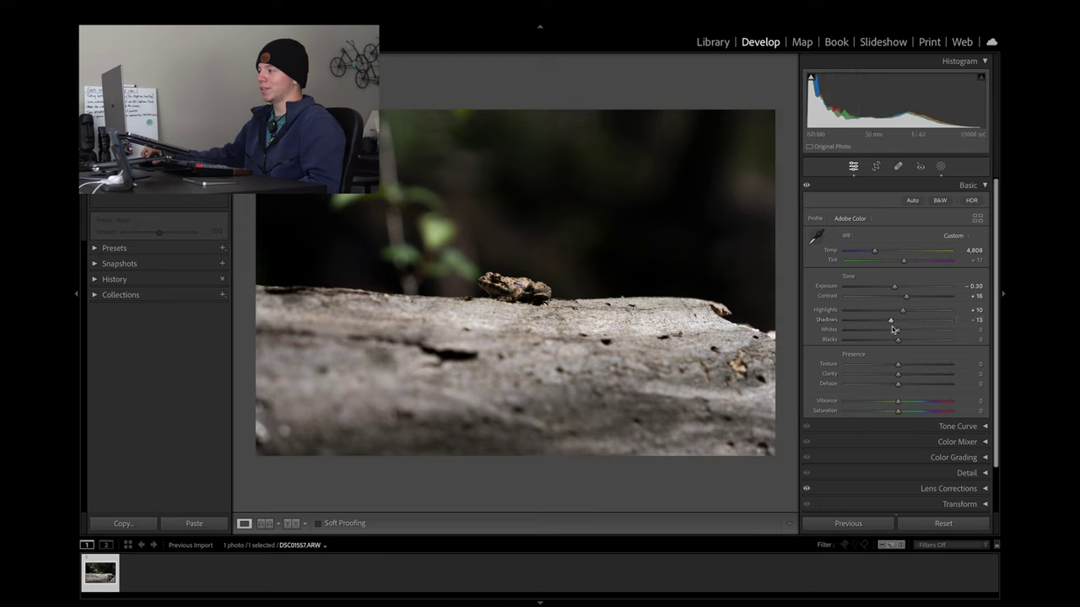
Set Whites to +12 and Blacks to −1, and compare the photo with the Basic adjustments off and on.
{"action": "mouse_move", "coordinate": [899, 336]}
{"action": "left_mouse_down"}
{"action": "mouse_move", "coordinate": [908, 333]}
{"action": "mouse_move", "coordinate": [888, 341]}
{"action": "mouse_move", "coordinate": [905, 337]}
{"action": "left_mouse_up"}
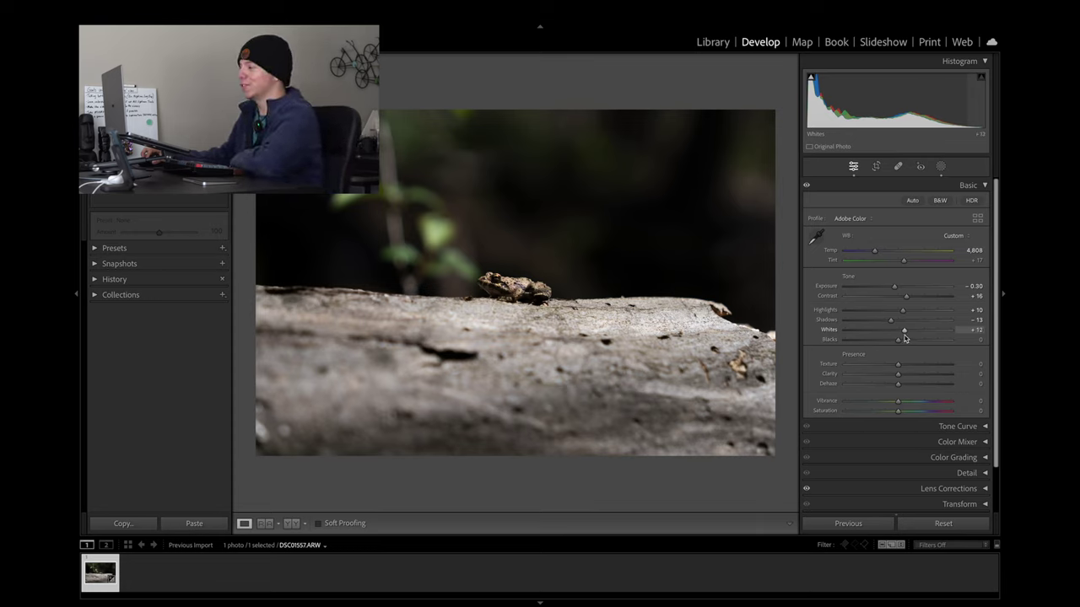
{"action": "mouse_move", "coordinate": [898, 343]}
{"action": "left_mouse_down"}
{"action": "mouse_move", "coordinate": [926, 347]}
{"action": "mouse_move", "coordinate": [898, 348]}
{"action": "left_mouse_up"}
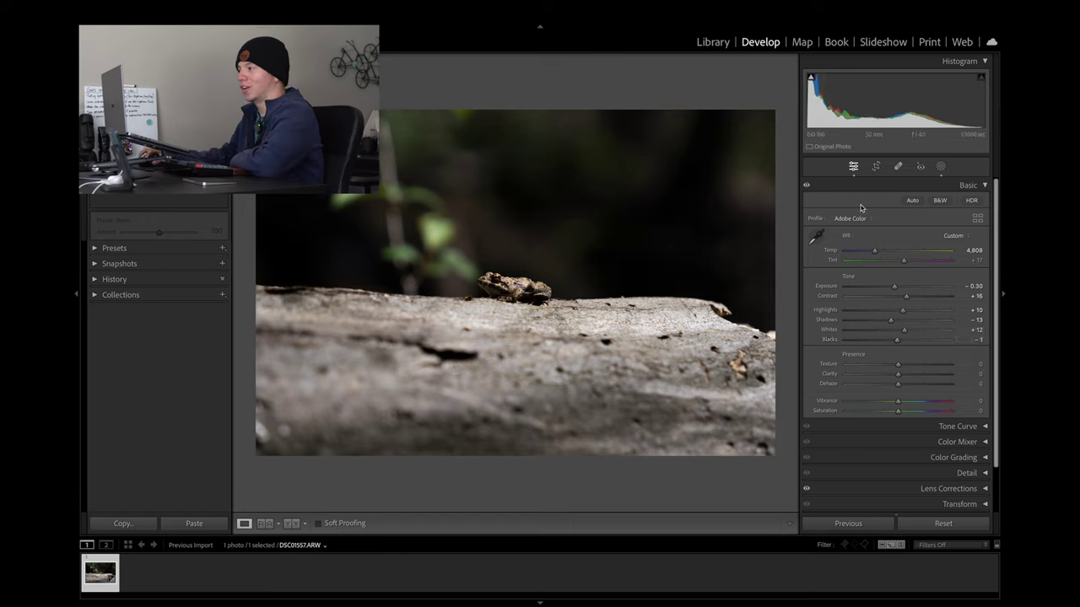
{"action": "left_click", "coordinate": [807, 185]}
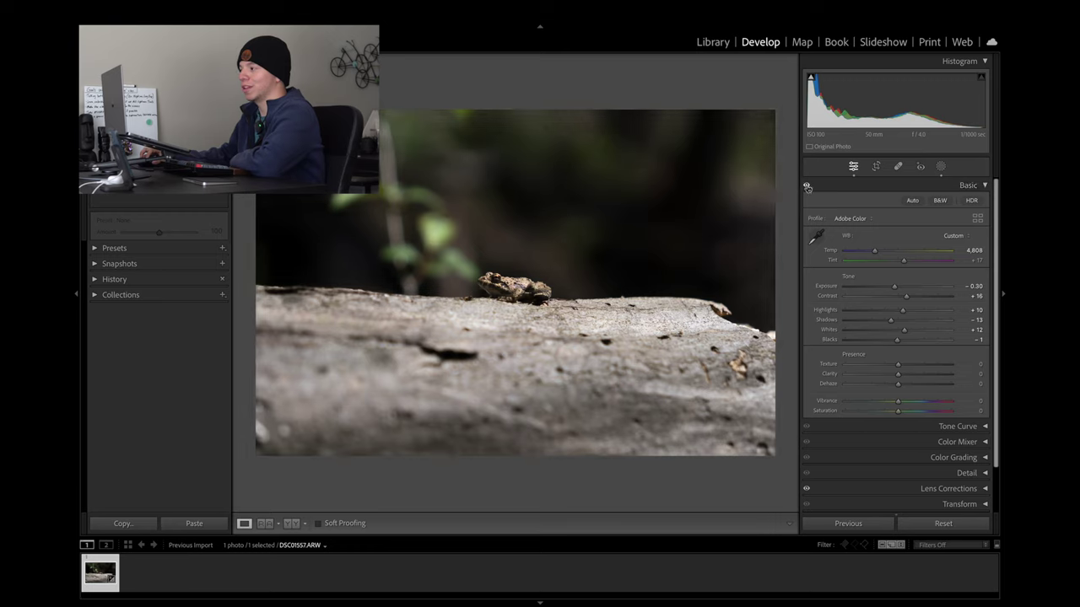
{"action": "left_click", "coordinate": [808, 186]}
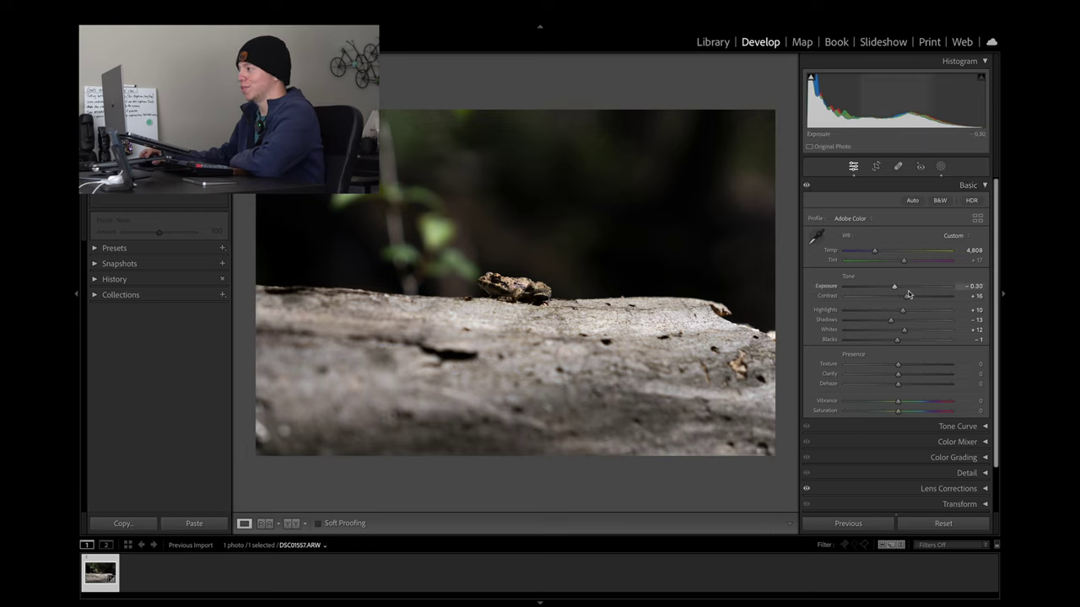
Brighten the photo to an exposure of +0.10 and increase its Contrast to +25.
{"action": "left_click_drag", "start_coordinate": [908, 301], "coordinate": [919, 302]}
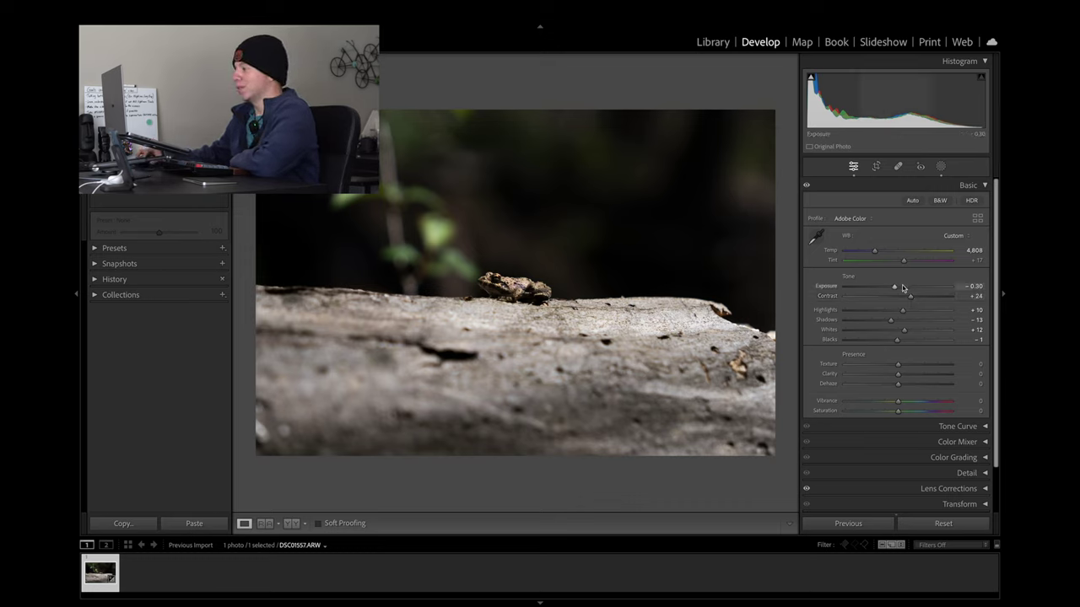
{"action": "left_click_drag", "start_coordinate": [896, 289], "coordinate": [901, 290]}
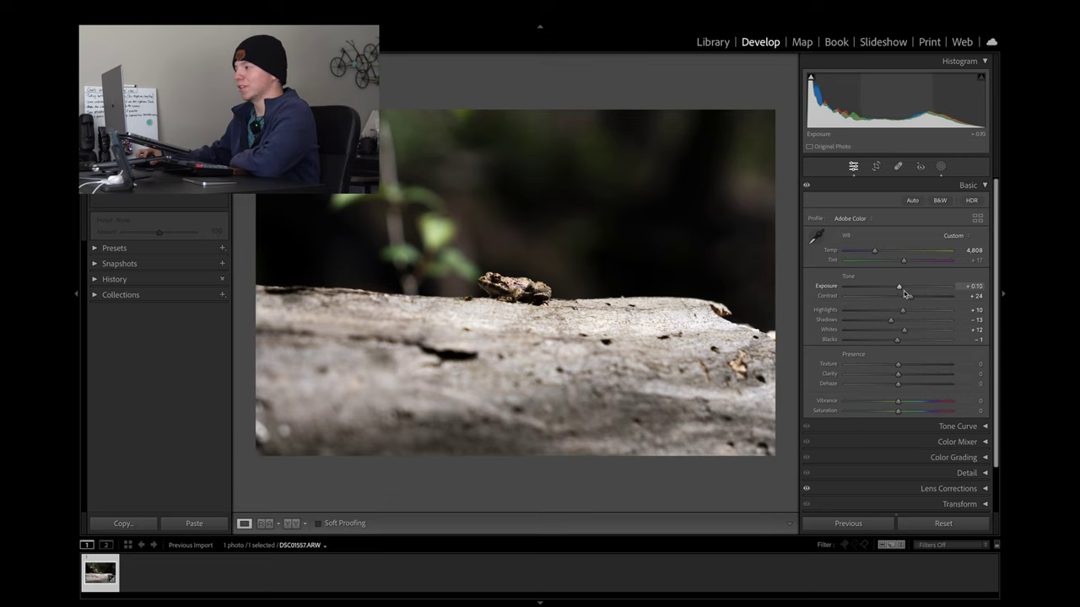
{"action": "left_click_drag", "start_coordinate": [907, 298], "coordinate": [906, 297]}
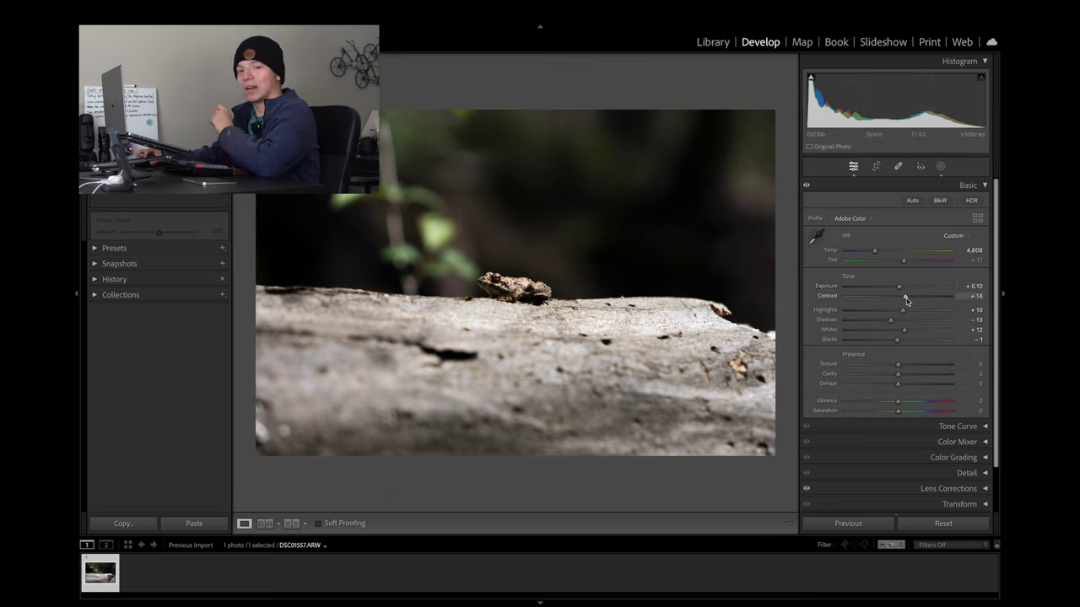
{"action": "left_click_drag", "start_coordinate": [908, 298], "coordinate": [910, 297]}
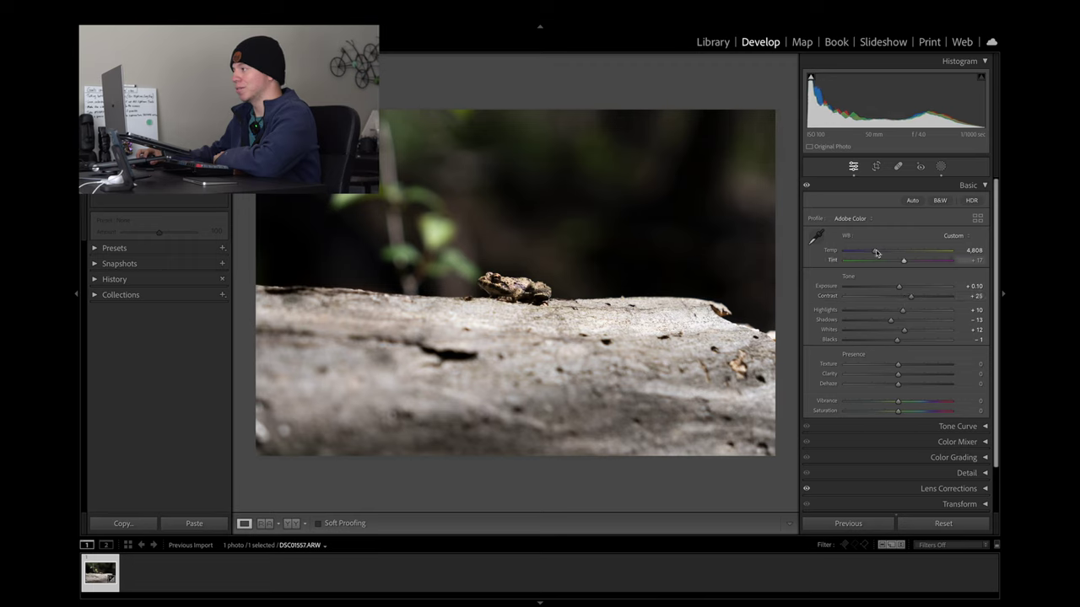
Compare the photo repeatedly with the Basic adjustments switched off and on to judge the tonal edits.
{"action": "left_click", "coordinate": [808, 187]}
{"action": "left_click", "coordinate": [807, 186]}
{"action": "left_click", "coordinate": [808, 187]}
{"action": "left_click", "coordinate": [808, 188]}
{"action": "left_click", "coordinate": [808, 187]}
{"action": "left_click", "coordinate": [807, 187]}
{"action": "left_click", "coordinate": [807, 187]}
{"action": "left_click", "coordinate": [807, 187]}
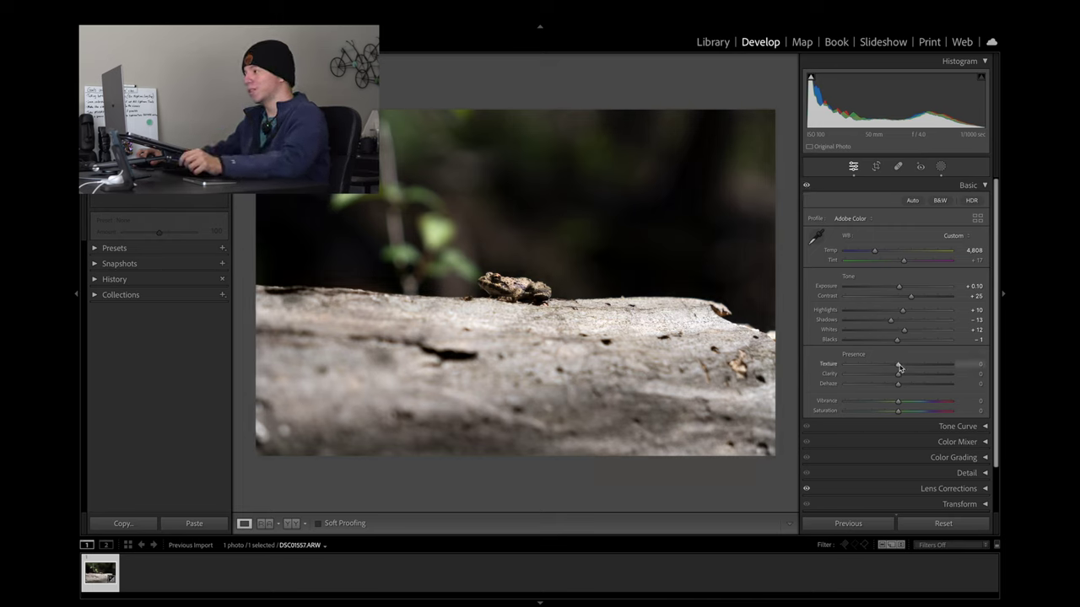
Set Texture to +18 and Clarity to +22, judging the detail on a close-up of the frog.
{"action": "left_click_drag", "start_coordinate": [902, 367], "coordinate": [906, 367]}
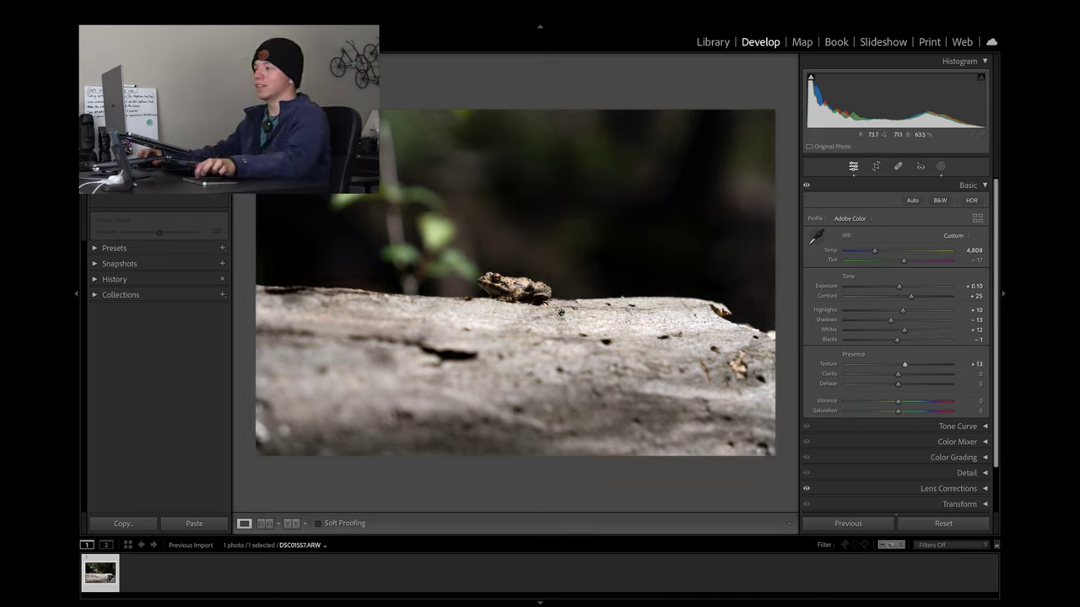
{"action": "left_click", "coordinate": [546, 308]}
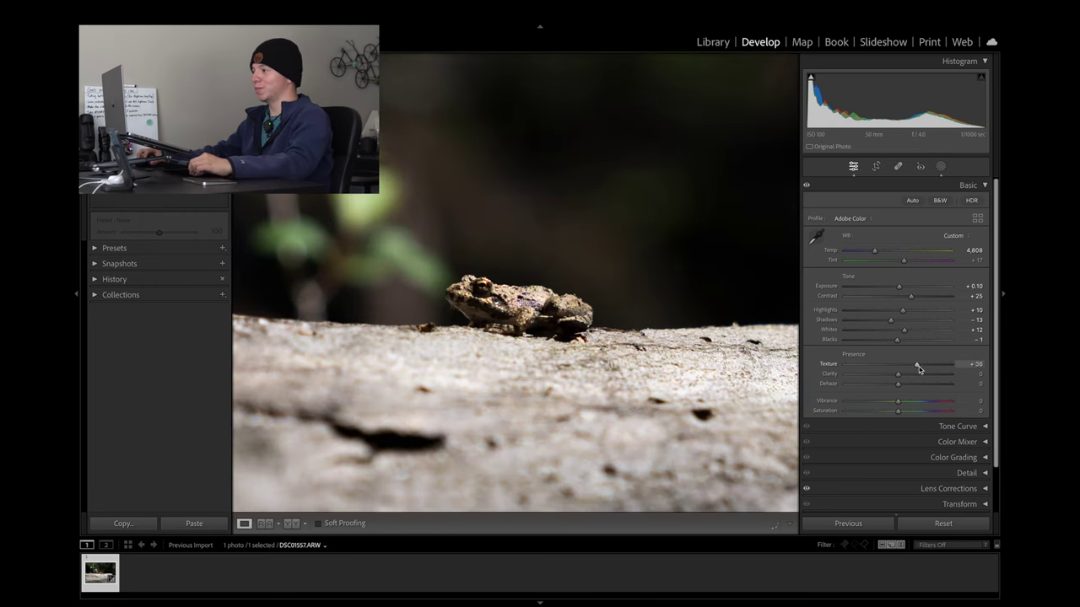
{"action": "left_click_drag", "start_coordinate": [918, 372], "coordinate": [891, 374]}
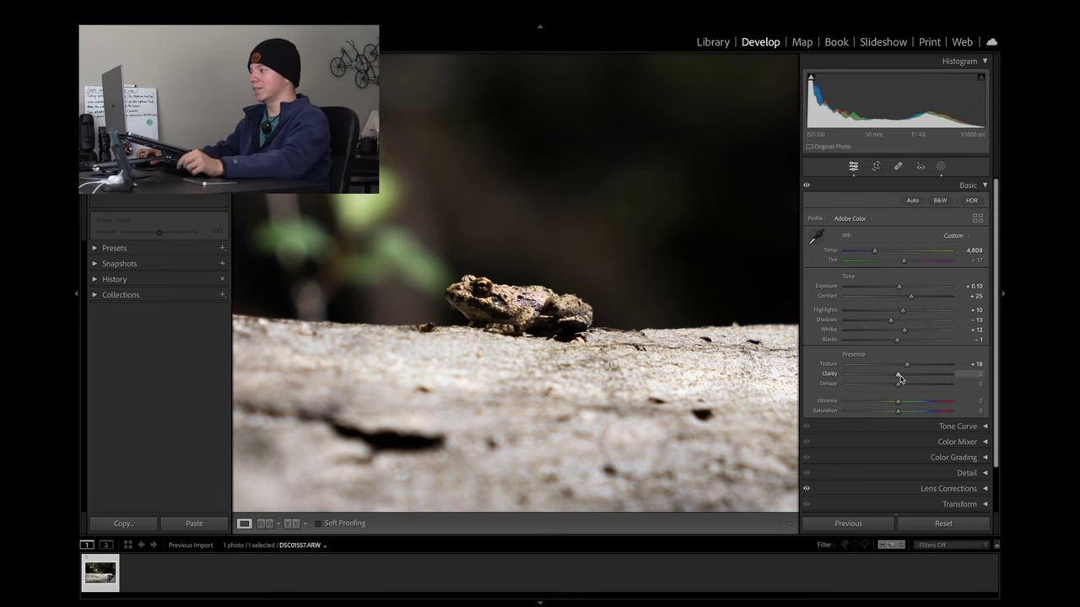
{"action": "left_click_drag", "start_coordinate": [902, 380], "coordinate": [912, 382]}
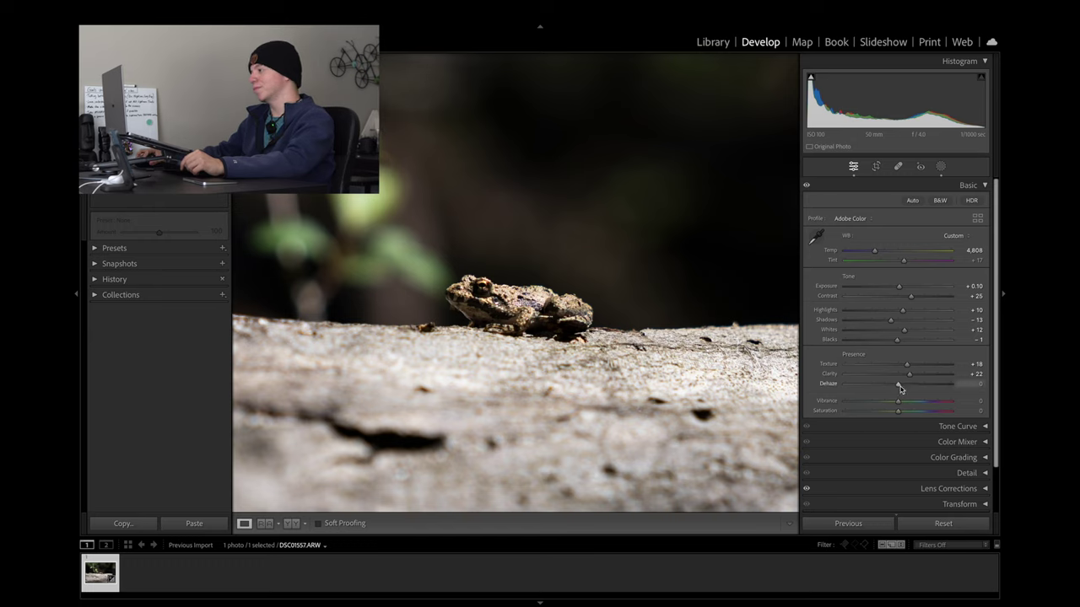
Set the photo's Dehaze to −7, judging the effect on the whole image.
{"action": "left_click_drag", "start_coordinate": [899, 385], "coordinate": [896, 385]}
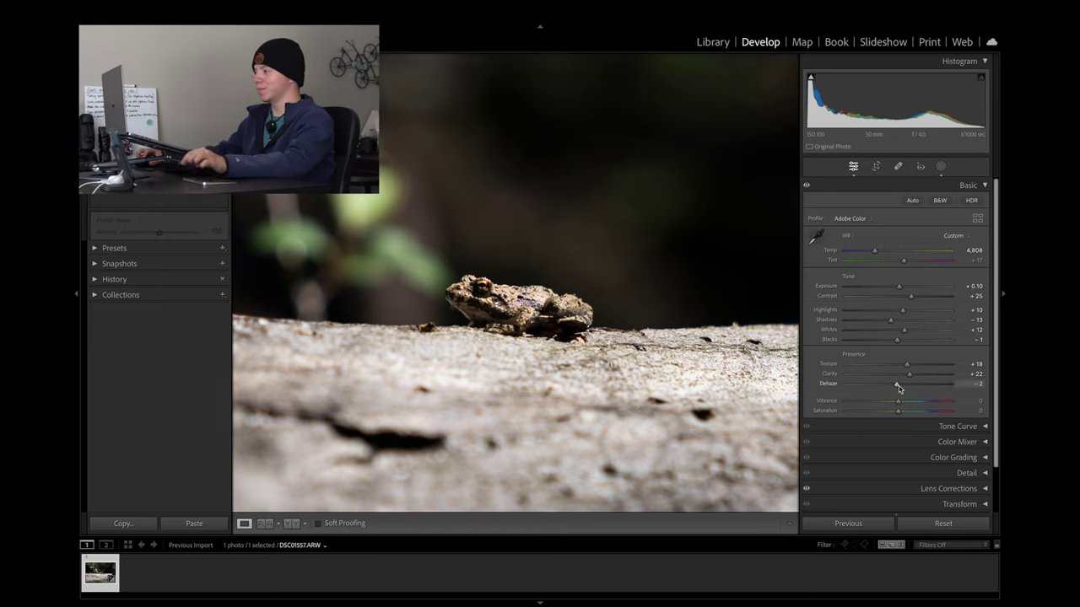
{"action": "left_click", "coordinate": [625, 293]}
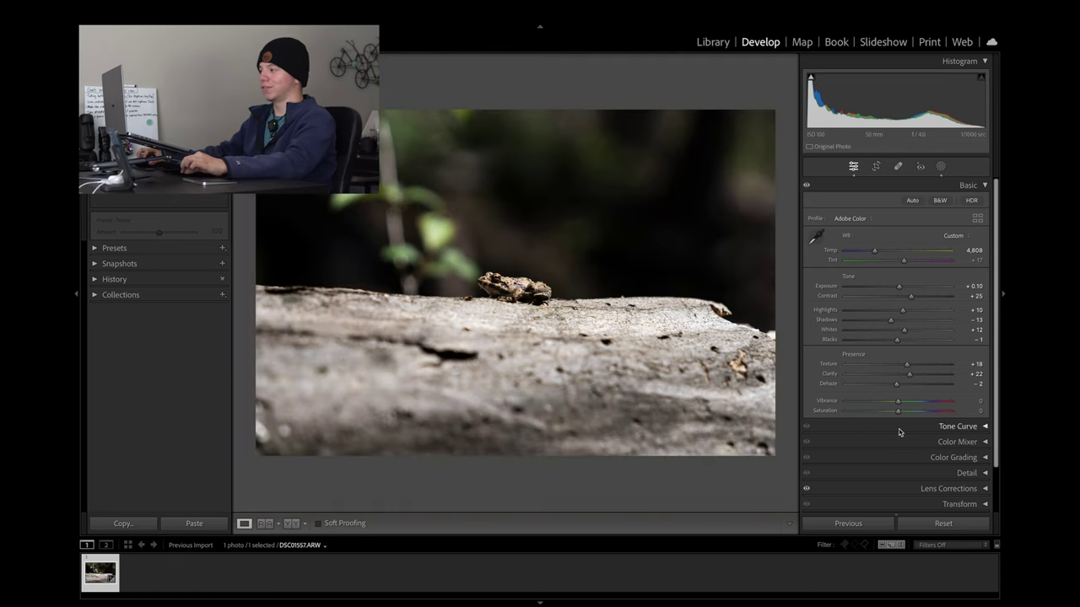
{"action": "left_click_drag", "start_coordinate": [895, 387], "coordinate": [904, 386]}
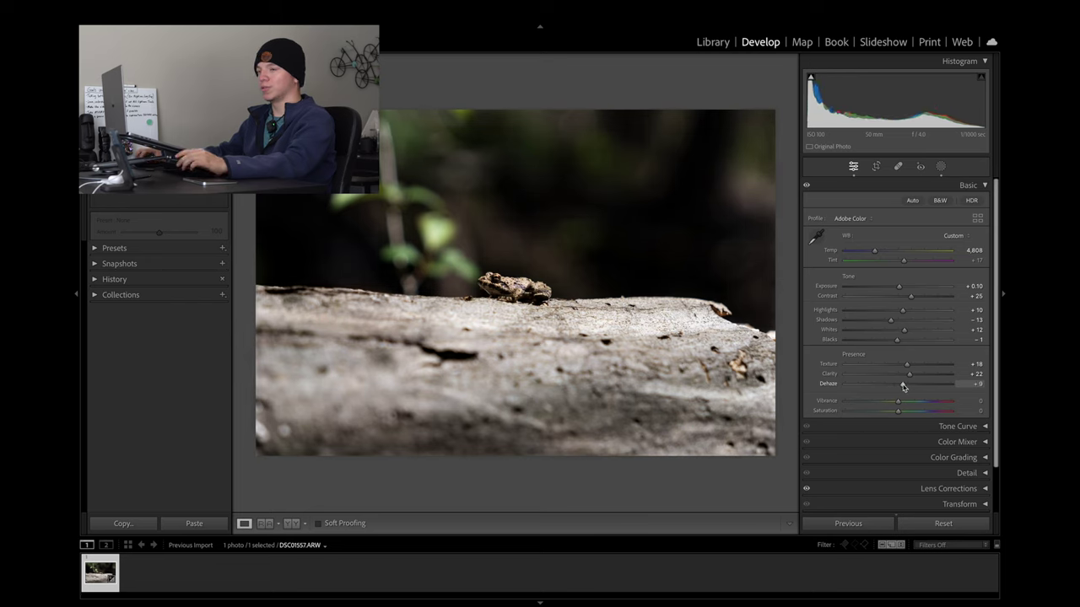
{"action": "left_click_drag", "start_coordinate": [903, 386], "coordinate": [892, 393]}
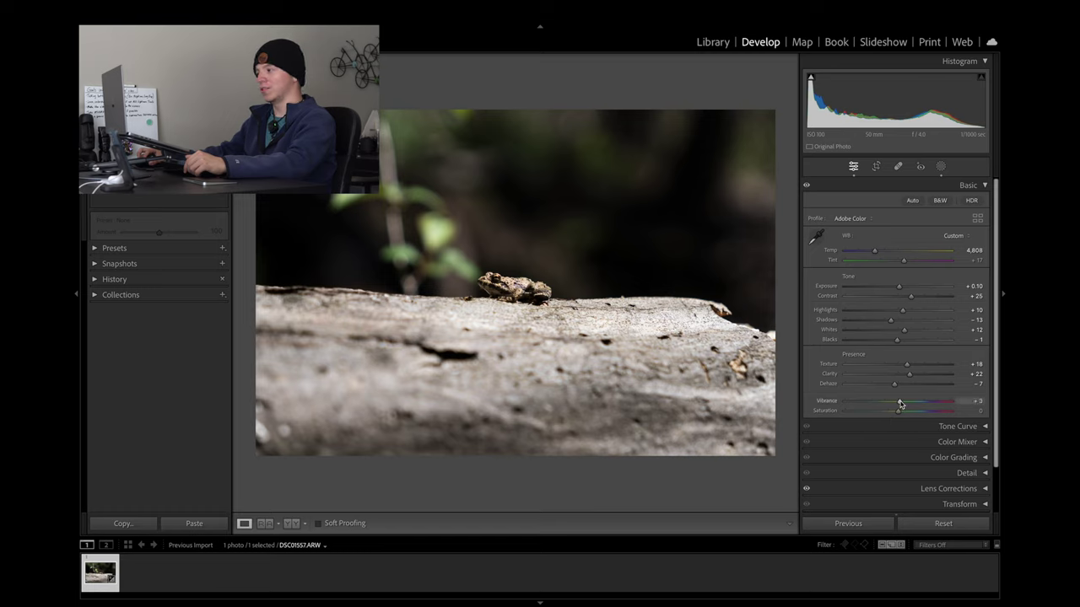
Set Vibrance to +30, compare the photo with the Basic adjustments off and on, and close those settings.
{"action": "left_click_drag", "start_coordinate": [919, 402], "coordinate": [921, 401]}
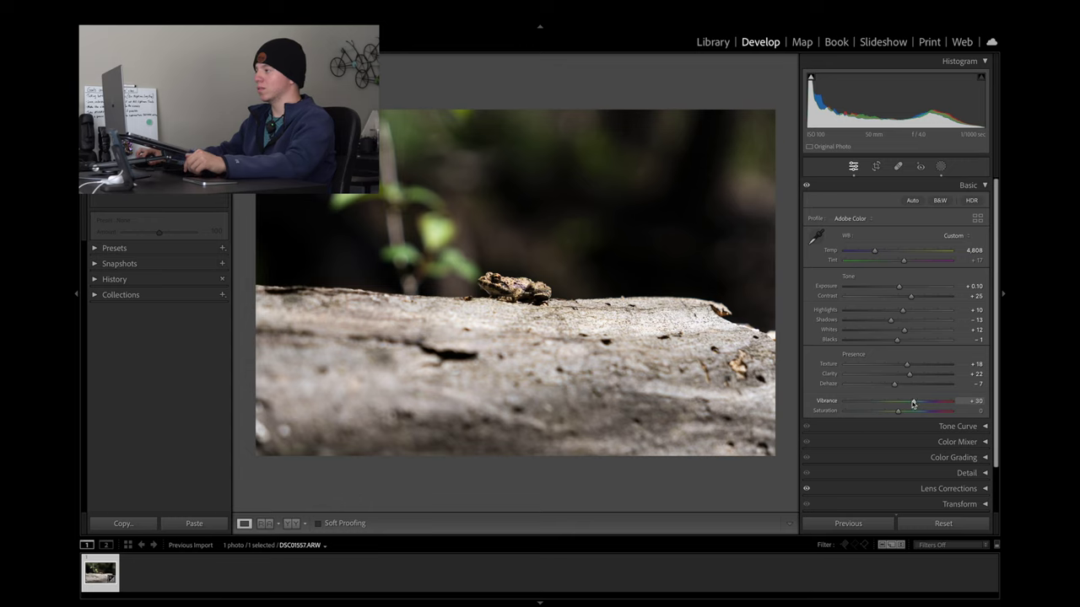
{"action": "mouse_move", "coordinate": [812, 78]}
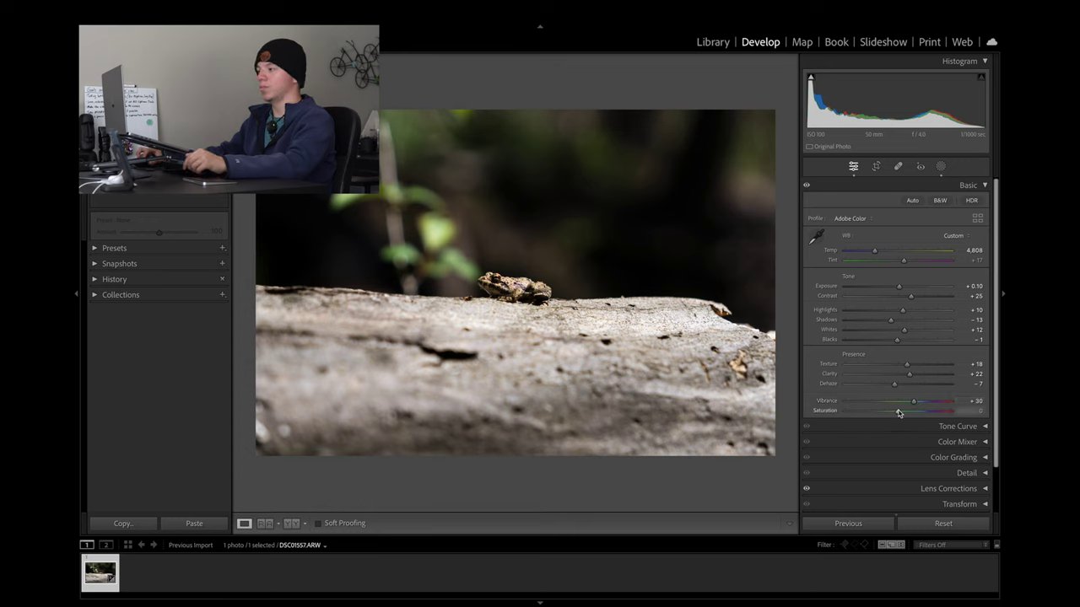
{"action": "left_click", "coordinate": [806, 185]}
{"action": "left_click", "coordinate": [805, 186]}
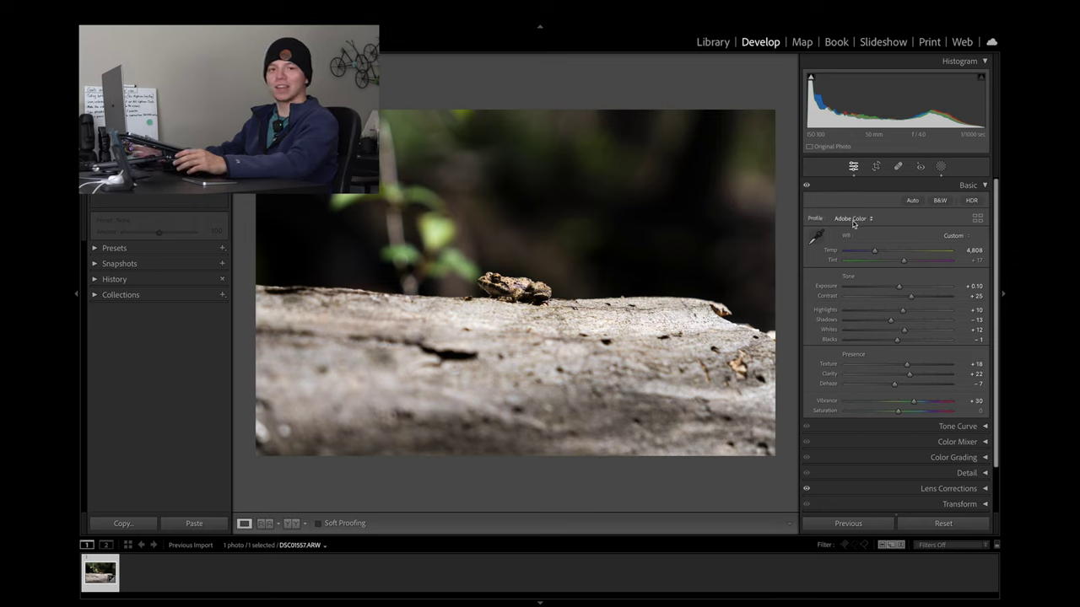
{"action": "left_click", "coordinate": [923, 187]}
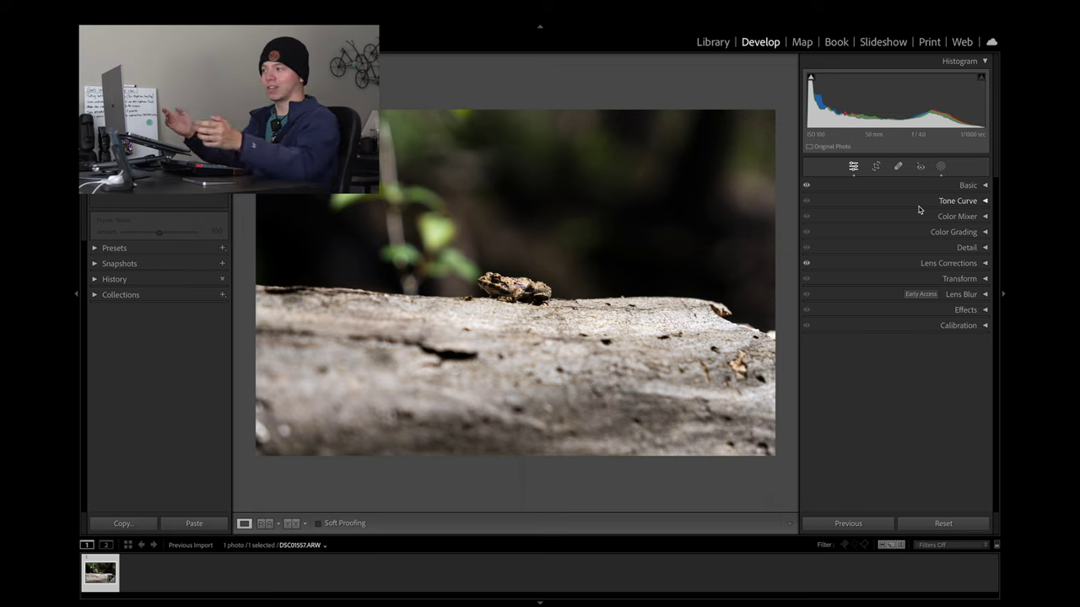
Add three evenly spaced points along the tone curve and raise its black point to an output of about 22.
{"action": "left_click", "coordinate": [917, 204]}
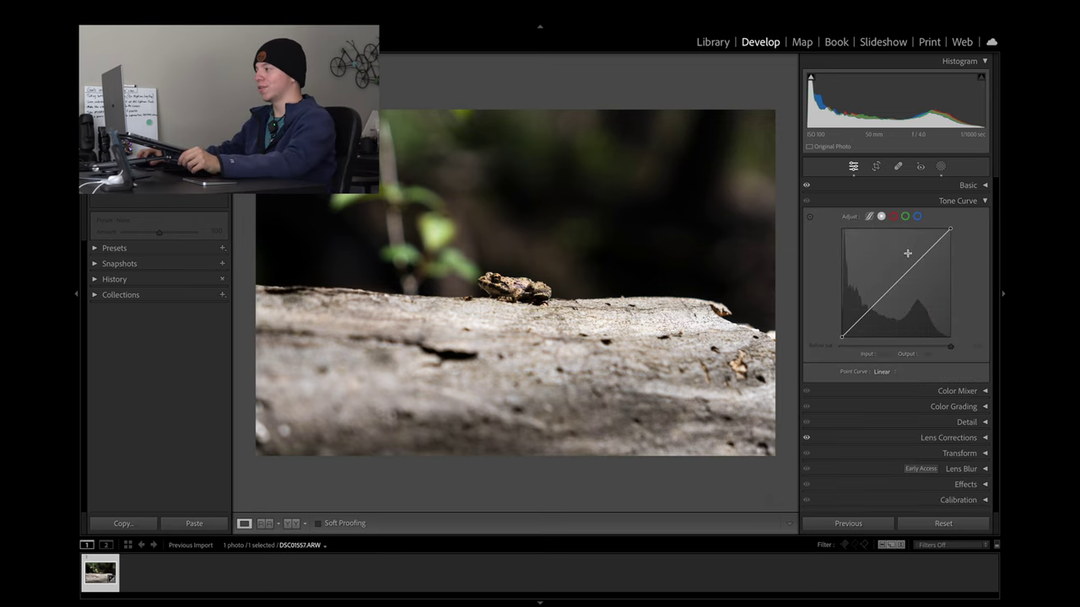
{"action": "left_click", "coordinate": [868, 310]}
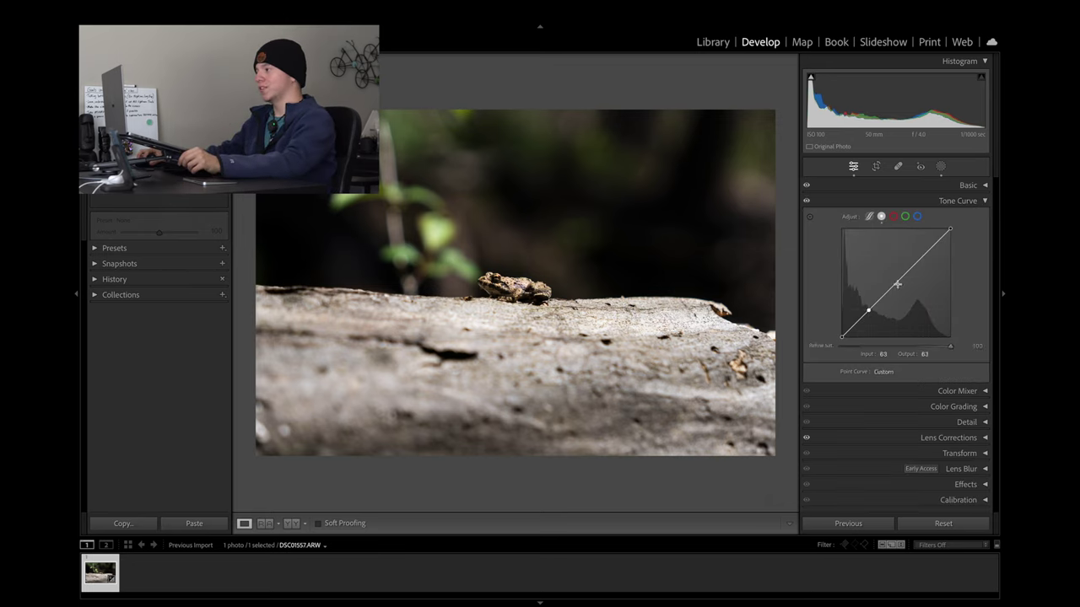
{"action": "left_click", "coordinate": [897, 283]}
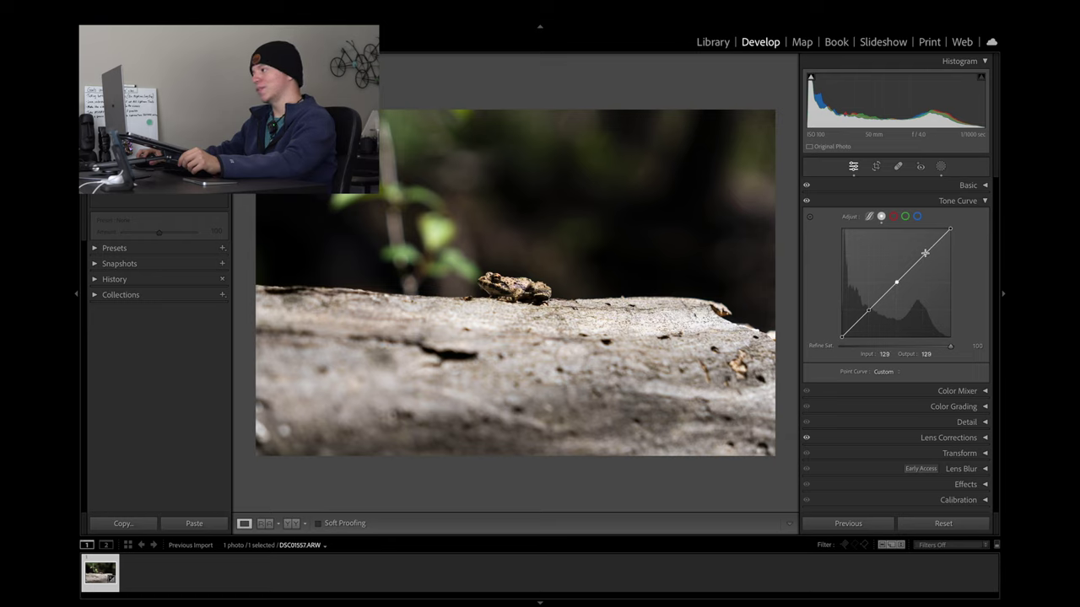
{"action": "left_click", "coordinate": [842, 337]}
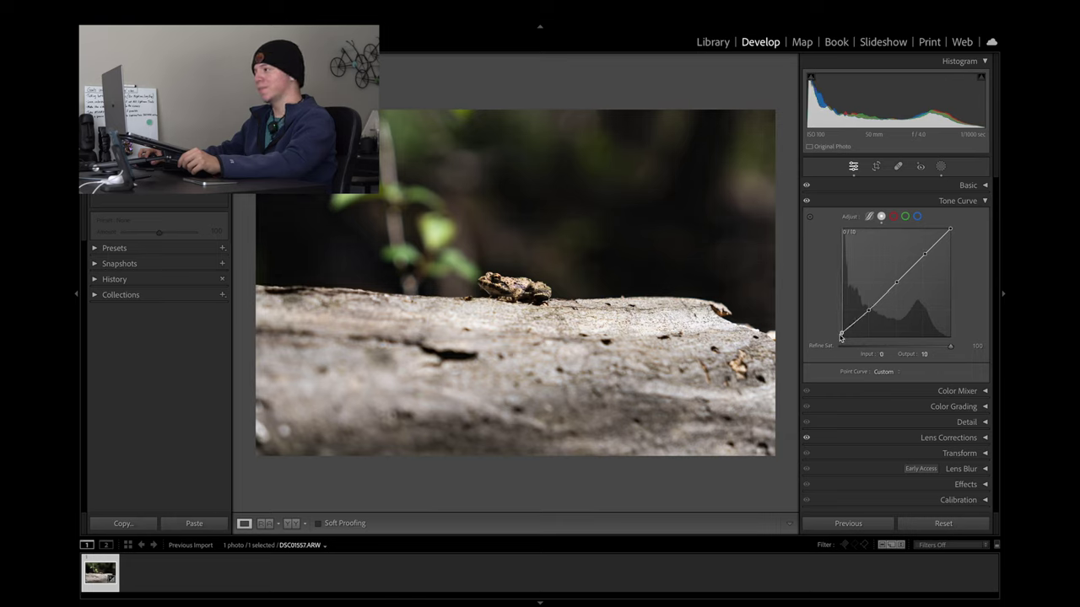
{"action": "left_click_drag", "start_coordinate": [840, 343], "coordinate": [840, 332]}
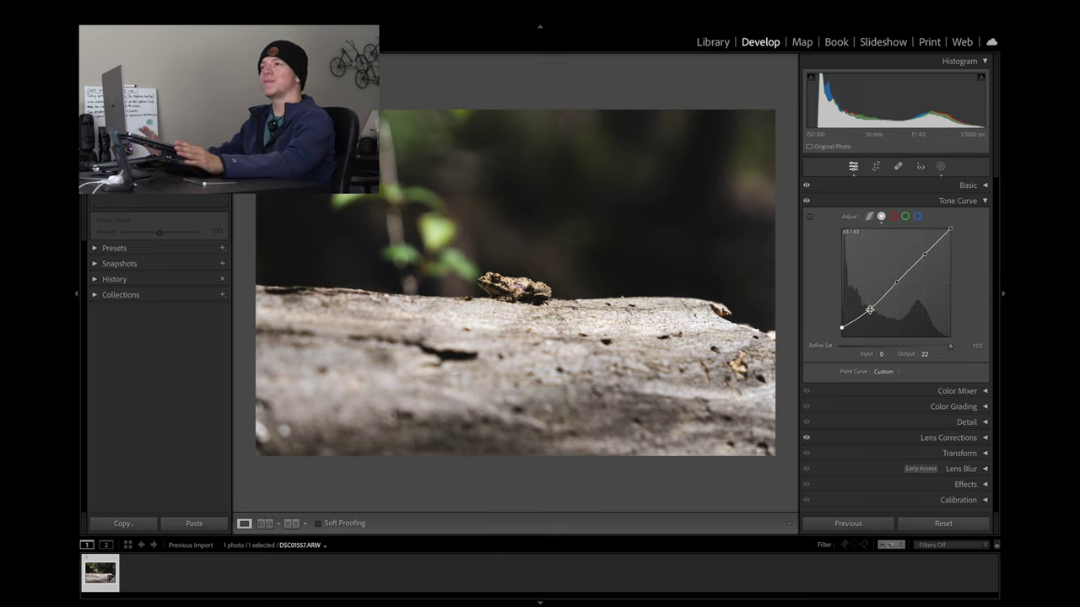
Shape the tone curve by moving its shadow point to 68/70, midtone point to 134/141 and upper point to 188/195.
{"action": "left_click", "coordinate": [869, 308]}
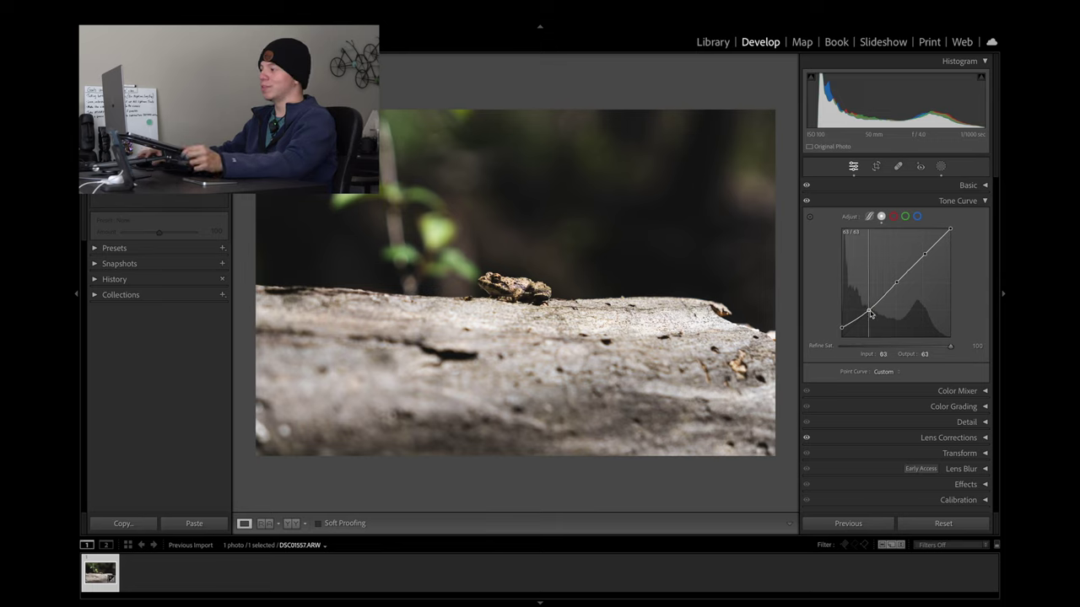
{"action": "left_click_drag", "start_coordinate": [870, 311], "coordinate": [871, 314]}
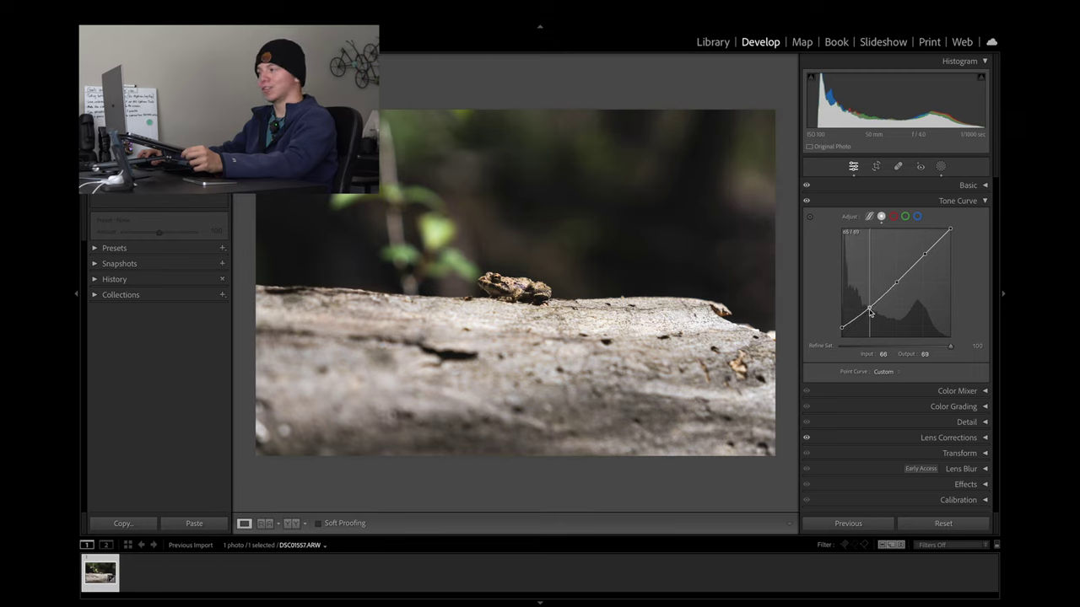
{"action": "left_click_drag", "start_coordinate": [869, 312], "coordinate": [871, 310]}
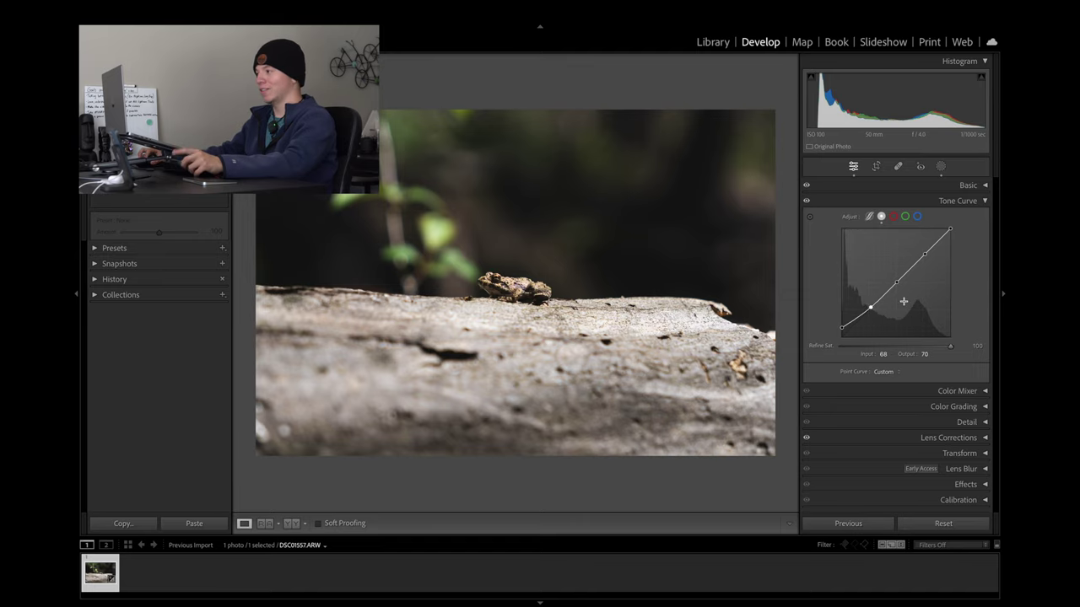
{"action": "left_click_drag", "start_coordinate": [896, 282], "coordinate": [898, 277]}
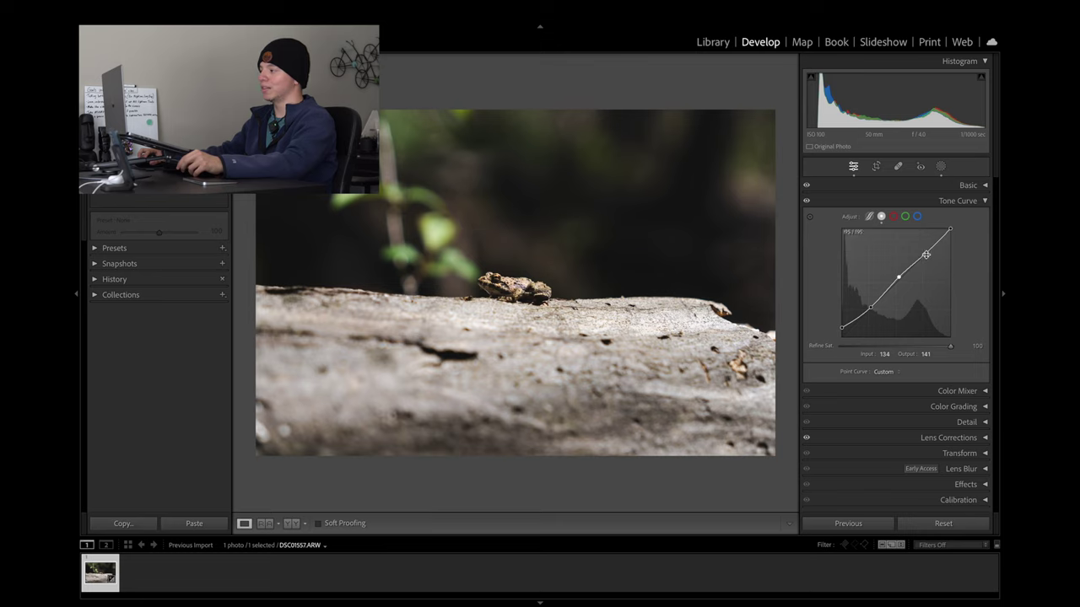
{"action": "left_click", "coordinate": [926, 254]}
{"action": "left_click_drag", "start_coordinate": [927, 259], "coordinate": [922, 254]}
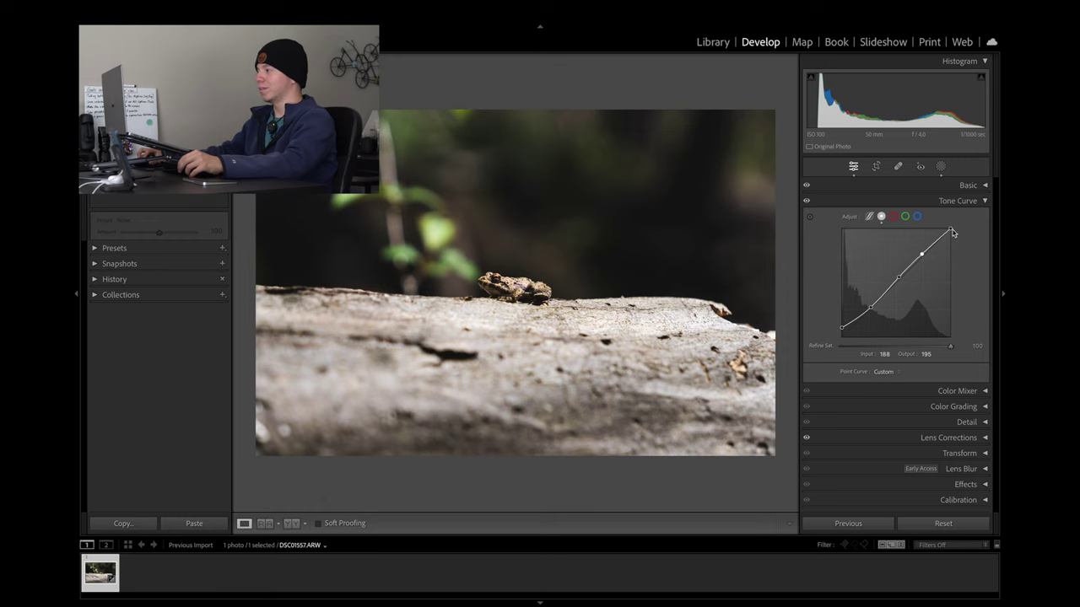
{"action": "left_click_drag", "start_coordinate": [952, 231], "coordinate": [961, 229]}
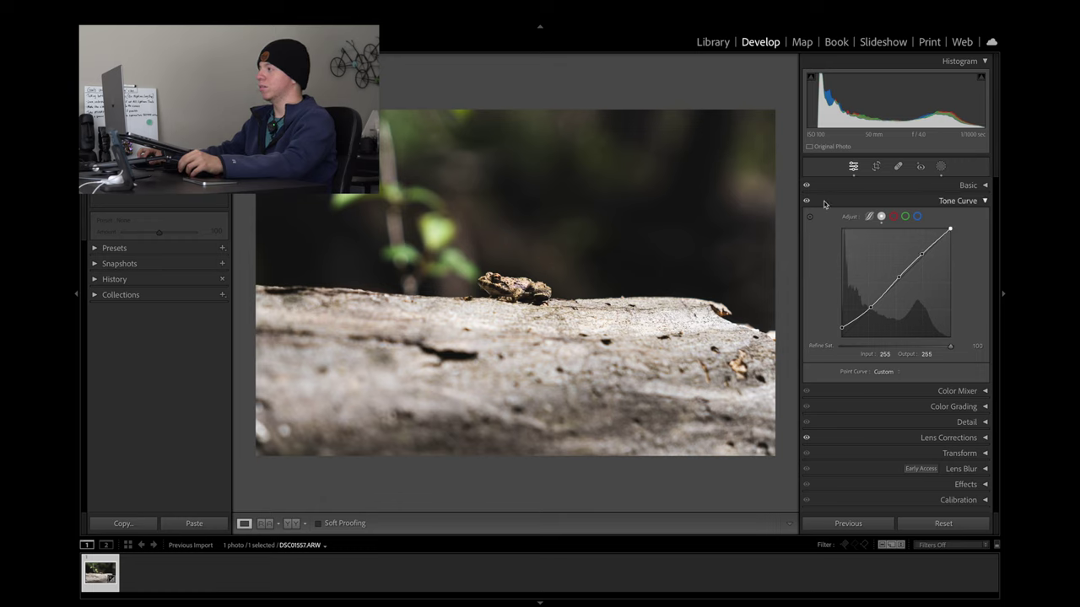
Check the tone curve's effect and the Basic values, and move the curve's midtone point to about 128/132.
{"action": "left_click_drag", "start_coordinate": [807, 201], "coordinate": [807, 201]}
{"action": "left_click", "coordinate": [855, 187]}
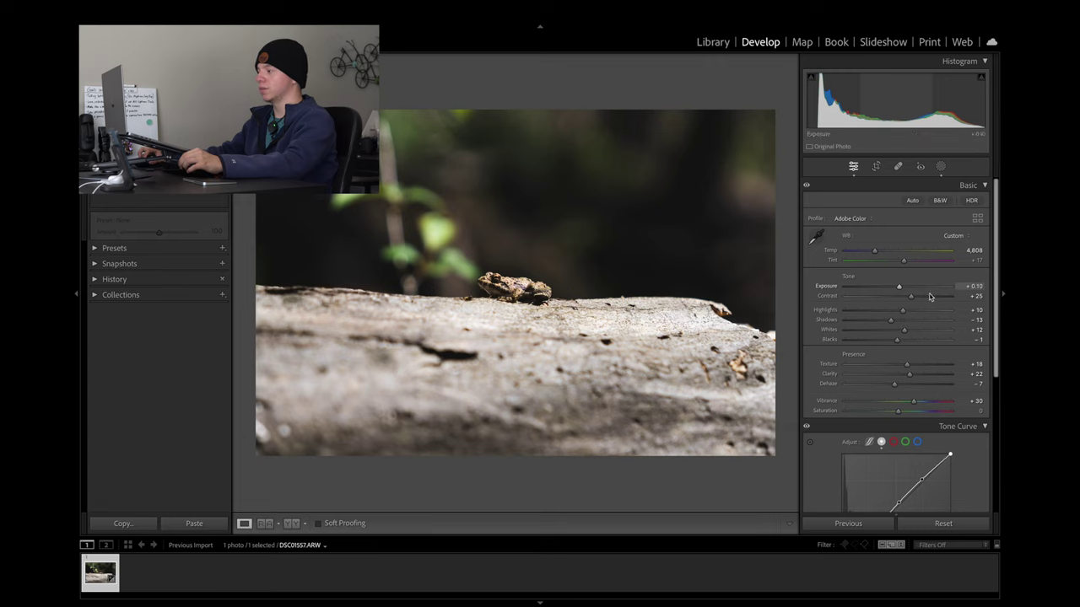
{"action": "left_click", "coordinate": [887, 186]}
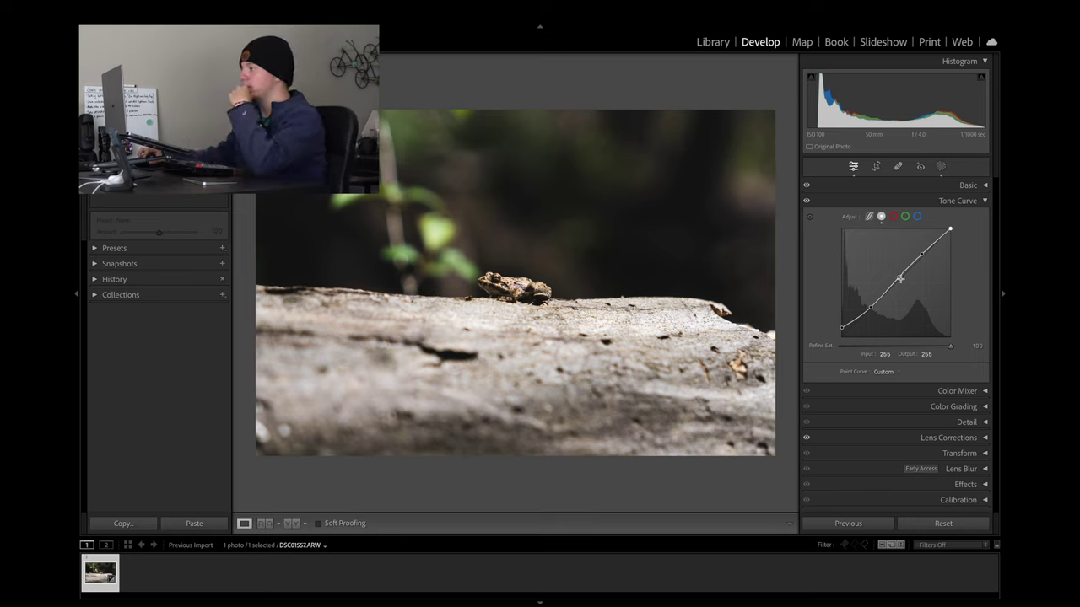
{"action": "left_click", "coordinate": [895, 280]}
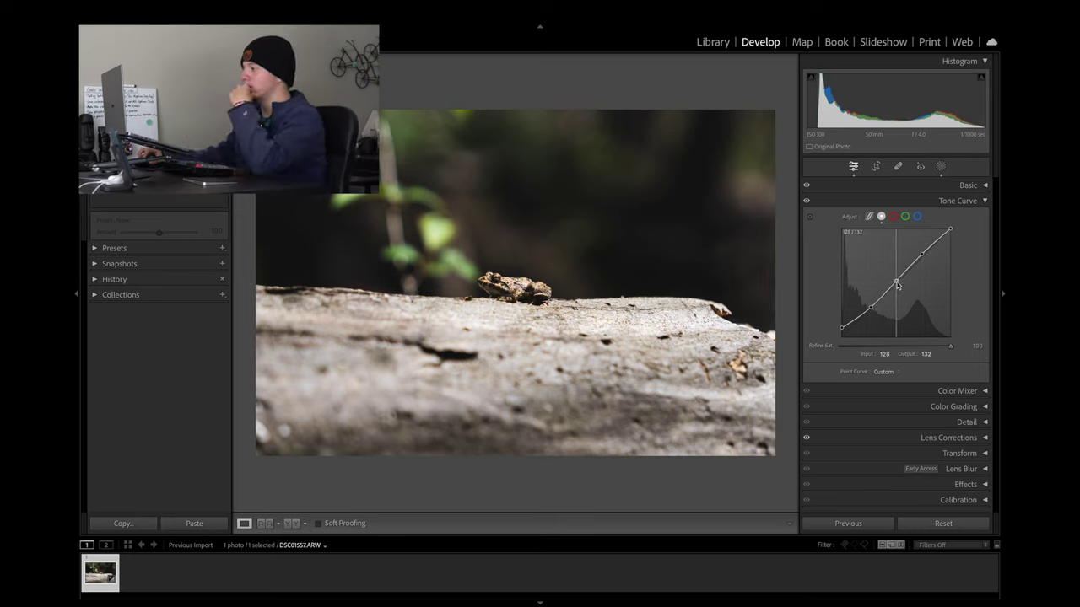
Compare the photo repeatedly with the tone curve switched off and on.
{"action": "left_click", "coordinate": [806, 202]}
{"action": "left_click", "coordinate": [807, 203]}
{"action": "left_click", "coordinate": [806, 202]}
{"action": "left_click", "coordinate": [807, 202]}
{"action": "left_click", "coordinate": [807, 203]}
{"action": "left_click", "coordinate": [806, 202]}
{"action": "left_click", "coordinate": [807, 202]}
{"action": "left_click", "coordinate": [806, 202]}
Lower the tone curve's black point to an output of about 18, compare the curve off and on, and close its settings.
{"action": "left_click_drag", "start_coordinate": [841, 326], "coordinate": [841, 334]}
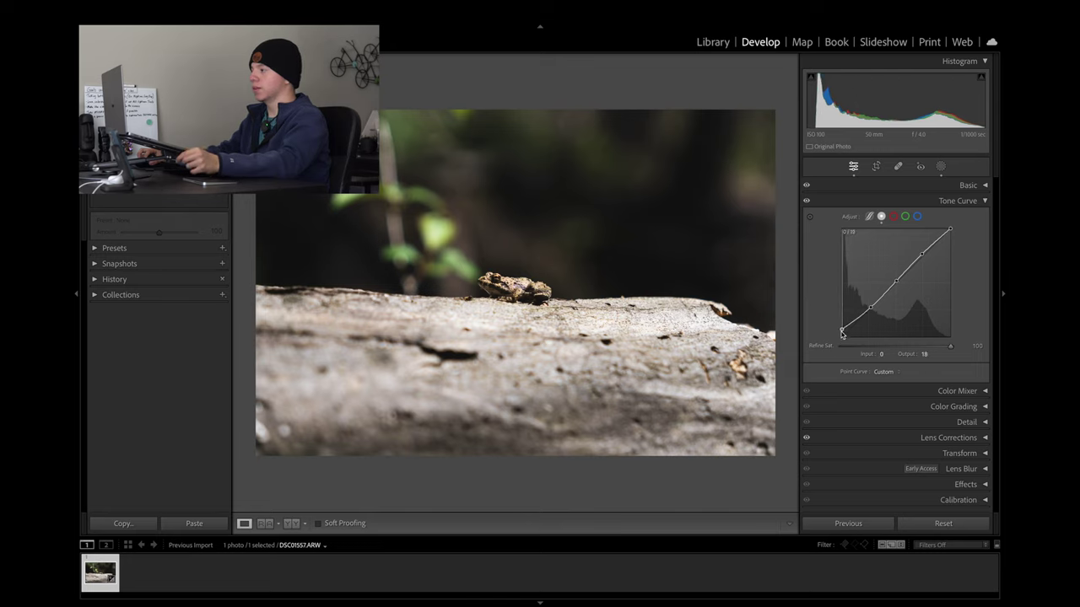
{"action": "left_click", "coordinate": [807, 202]}
{"action": "left_click", "coordinate": [806, 203]}
{"action": "left_click", "coordinate": [806, 202]}
{"action": "left_click", "coordinate": [806, 203]}
{"action": "left_click", "coordinate": [816, 201]}
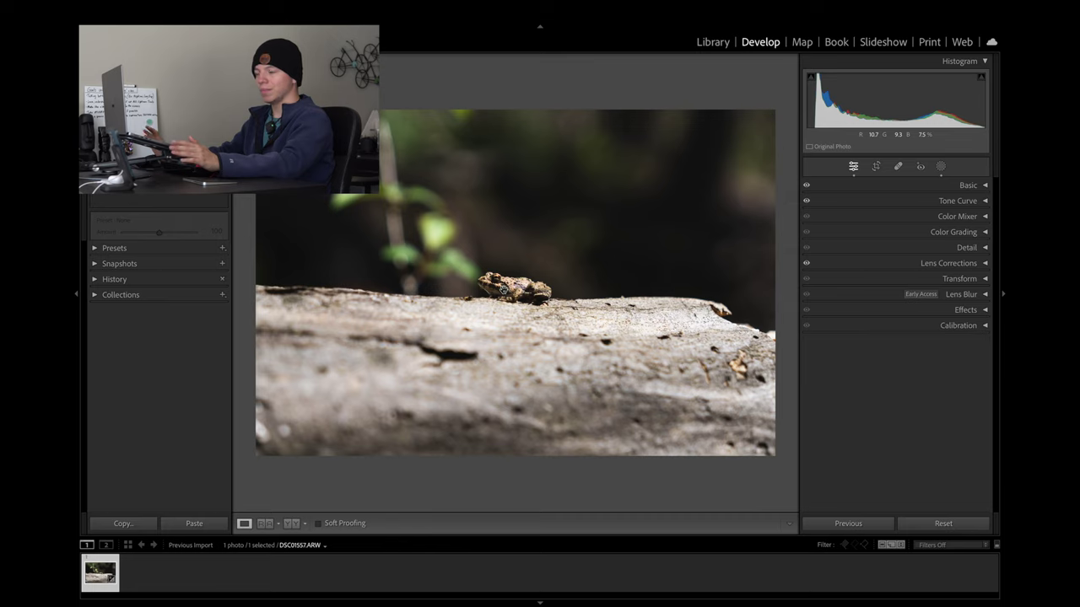
Show the Color Mixer controls for all colours together and look through the individual colour ranges.
{"action": "left_click", "coordinate": [887, 219]}
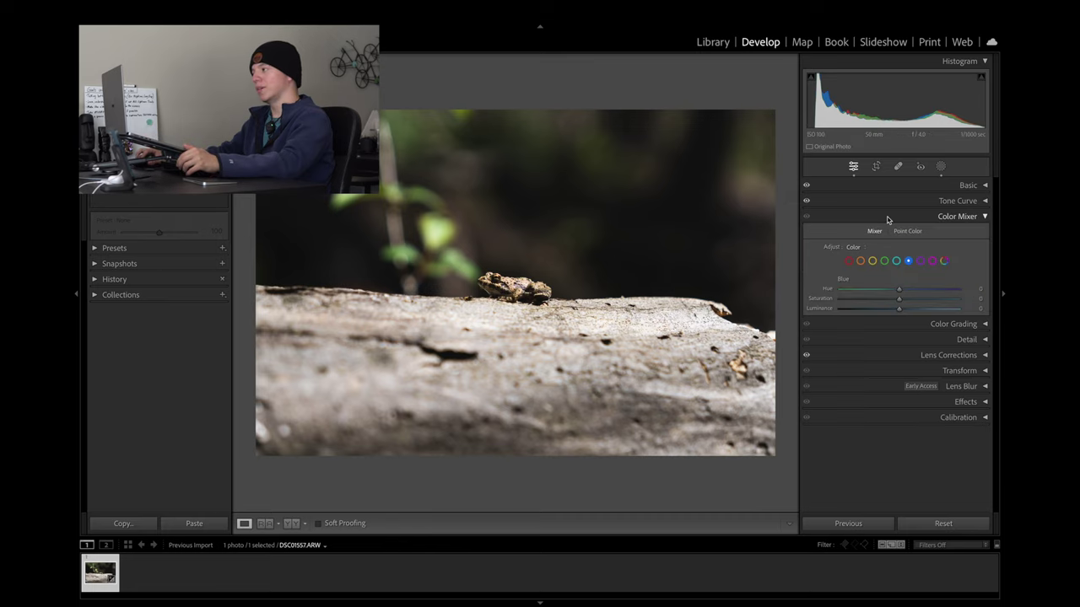
{"action": "left_click", "coordinate": [945, 262]}
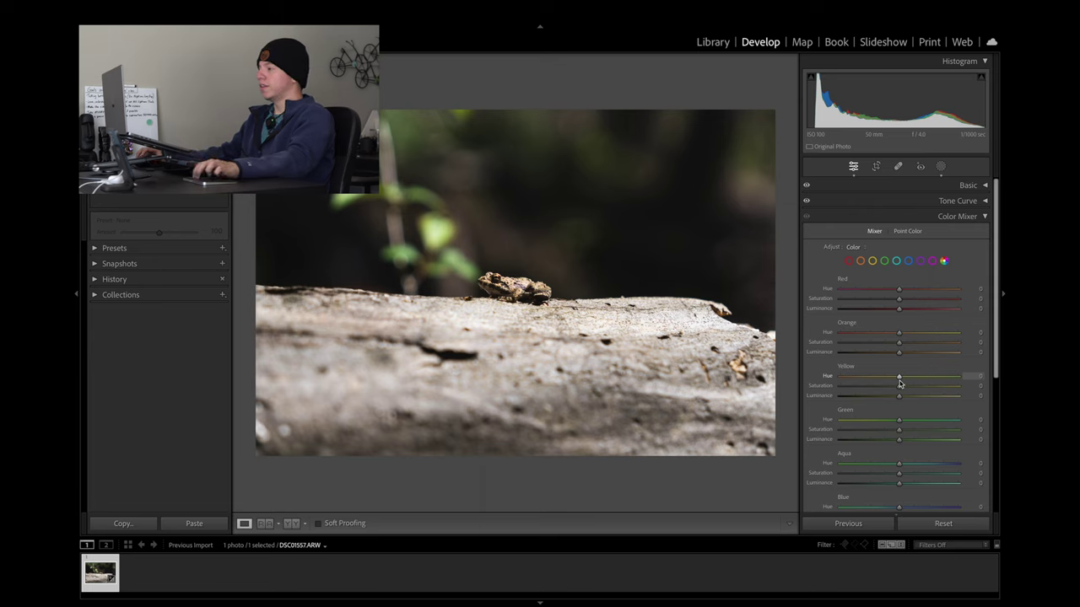
{"action": "scroll", "coordinate": [900, 384], "scroll_direction": "down", "scroll_amount": 5}
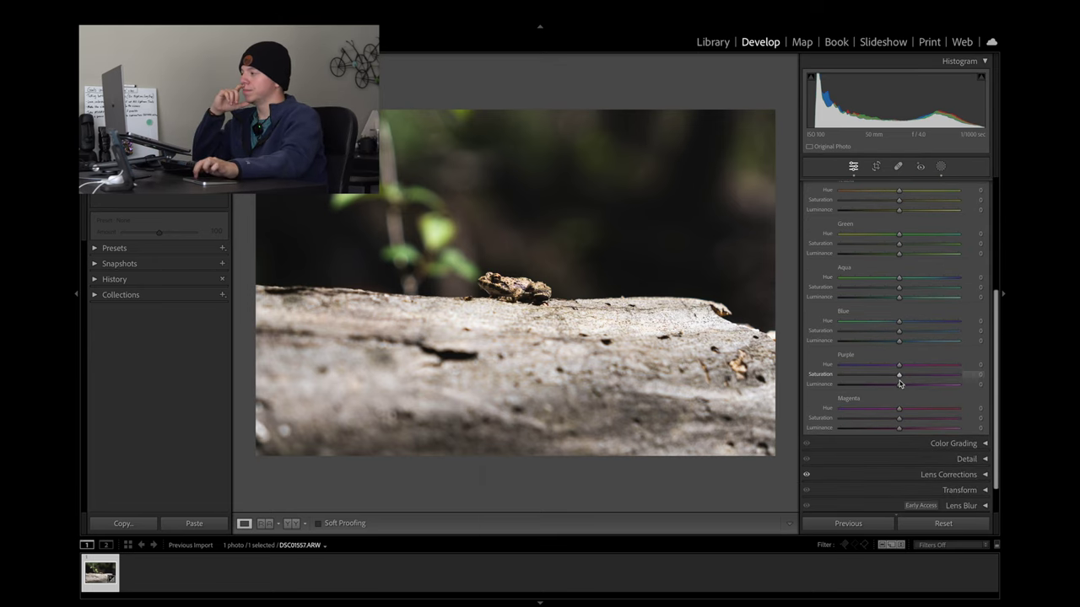
{"action": "scroll", "coordinate": [899, 384], "scroll_direction": "up", "scroll_amount": 6}
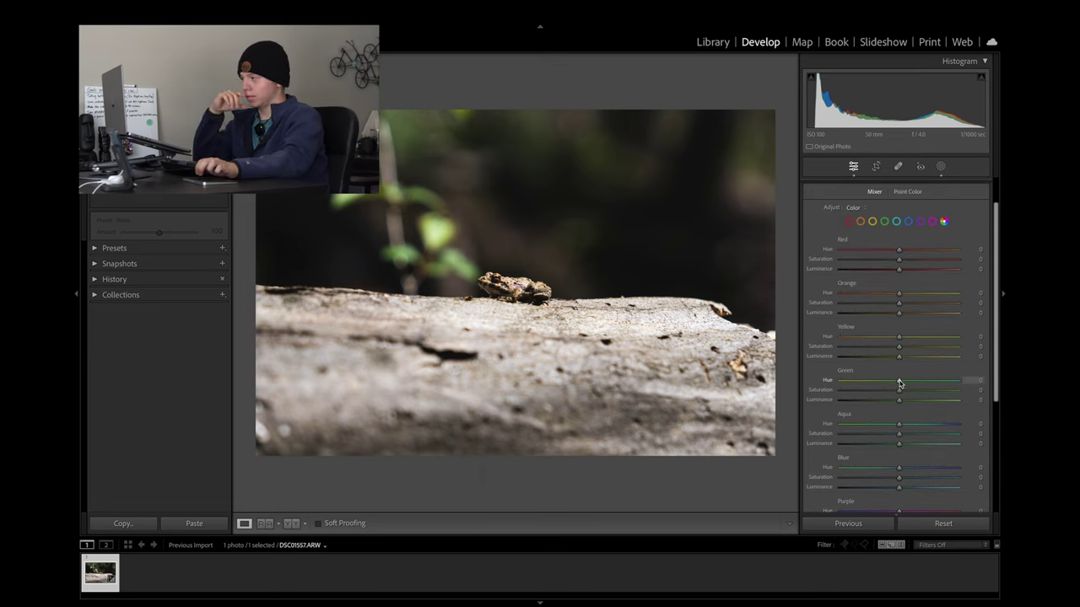
{"action": "scroll", "coordinate": [900, 383], "scroll_direction": "down", "scroll_amount": 5}
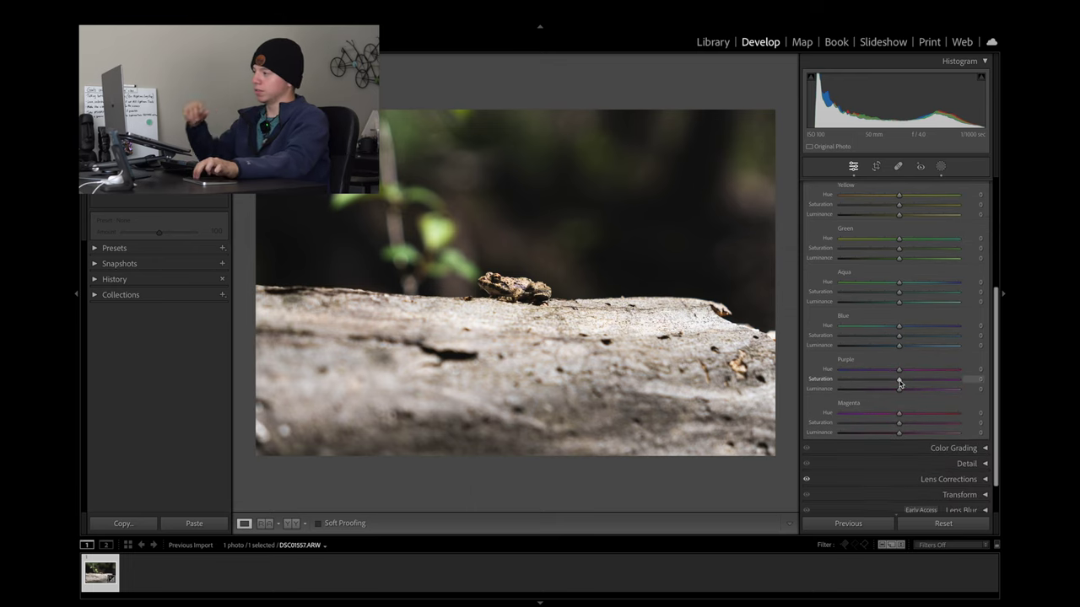
{"action": "scroll", "coordinate": [899, 383], "scroll_direction": "up", "scroll_amount": 3}
{"action": "scroll", "coordinate": [899, 384], "scroll_direction": "up", "scroll_amount": 2}
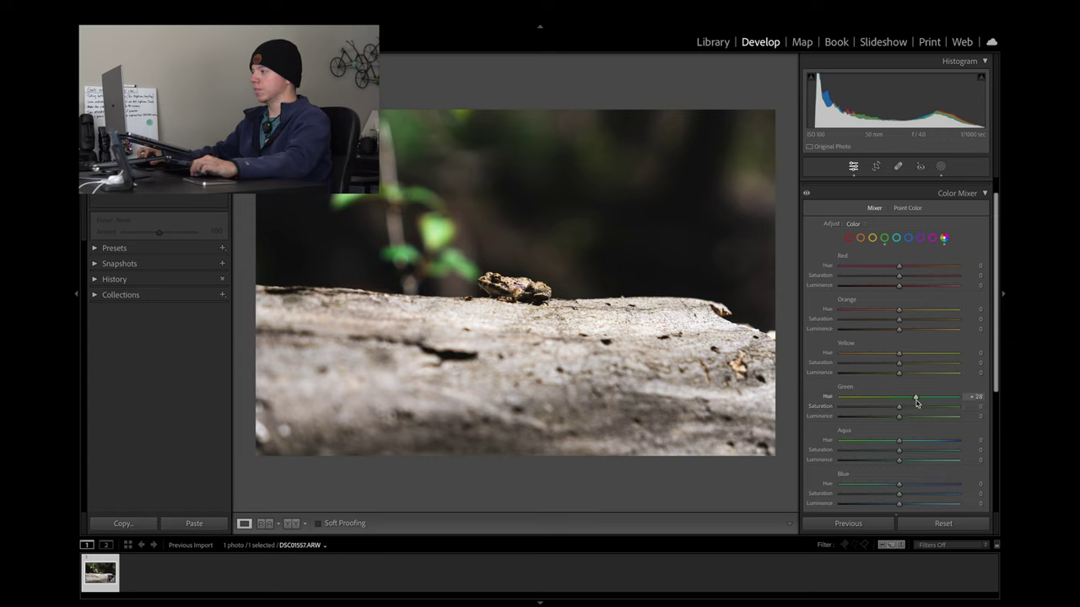
Set the greens to Hue 0, Saturation +33 and Luminance +18, compare the result, and close the Color Mixer.
{"action": "left_click_drag", "start_coordinate": [896, 404], "coordinate": [900, 405]}
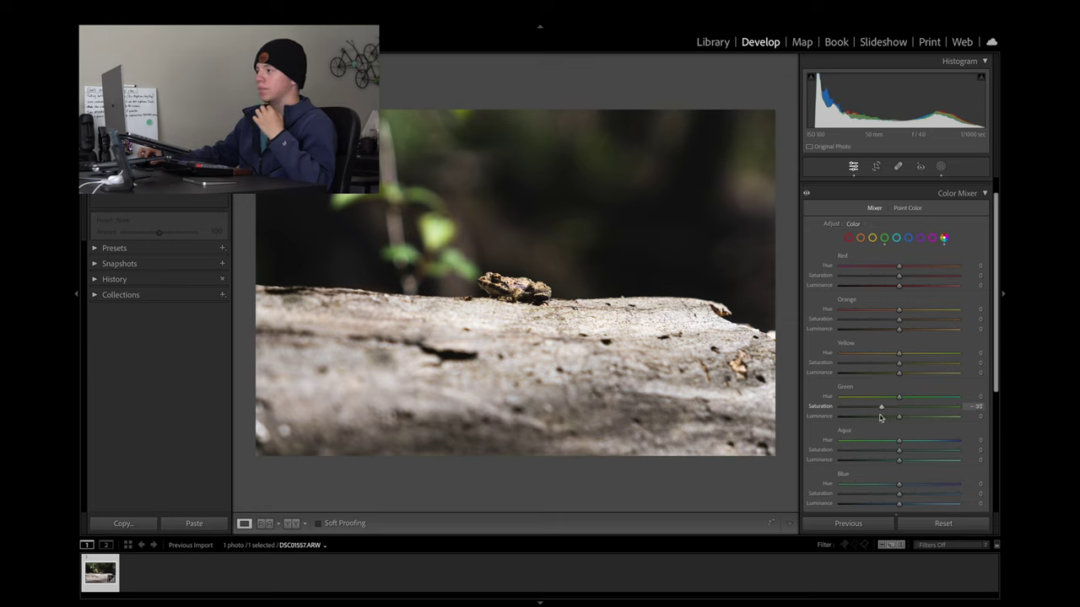
{"action": "left_click_drag", "start_coordinate": [880, 417], "coordinate": [908, 432]}
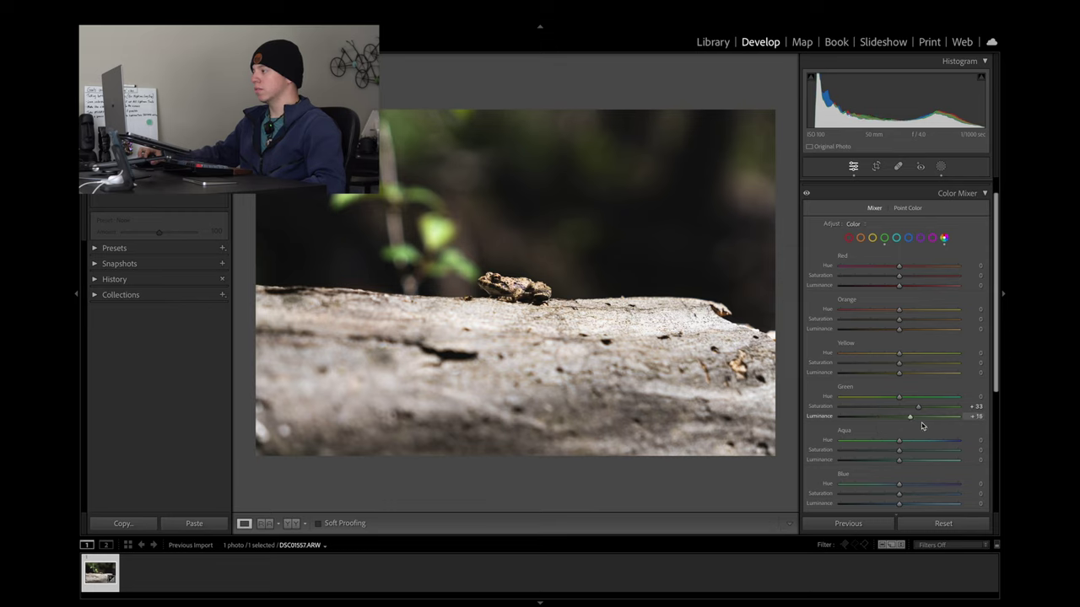
{"action": "left_click", "coordinate": [805, 195]}
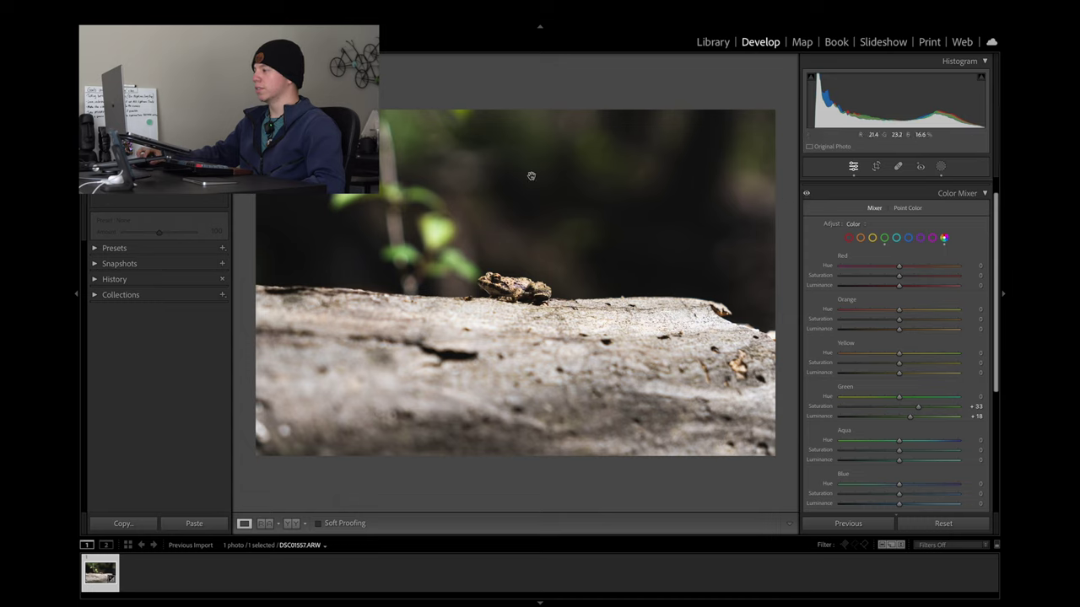
{"action": "left_click", "coordinate": [883, 194]}
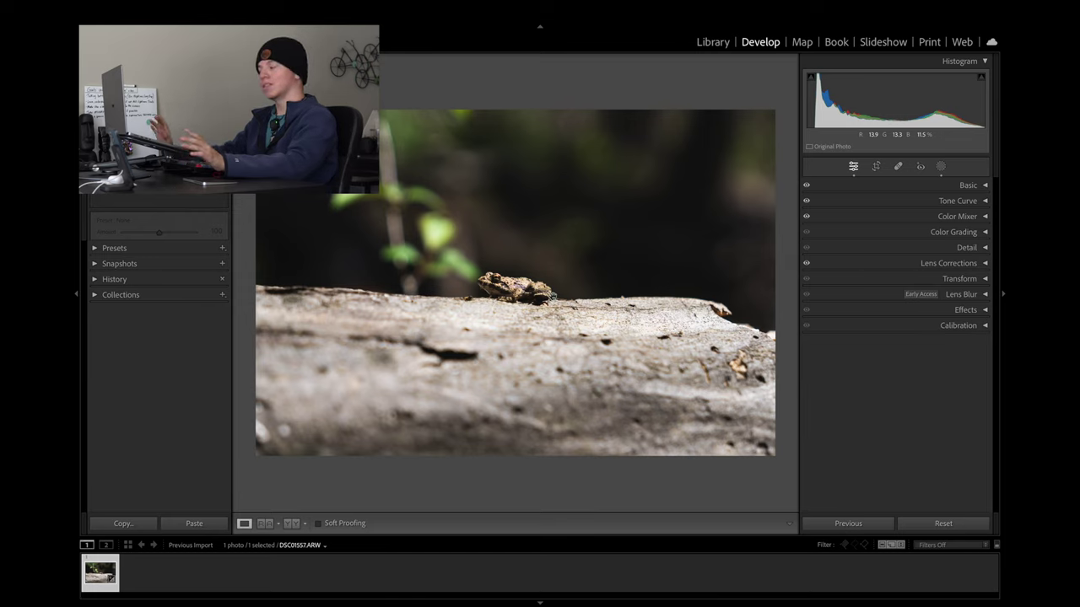
Apply a warm yellow global colour grade with Hue 60 and Saturation 21, comparing the photo with it off and on.
{"action": "left_click", "coordinate": [840, 238]}
{"action": "left_click", "coordinate": [839, 239]}
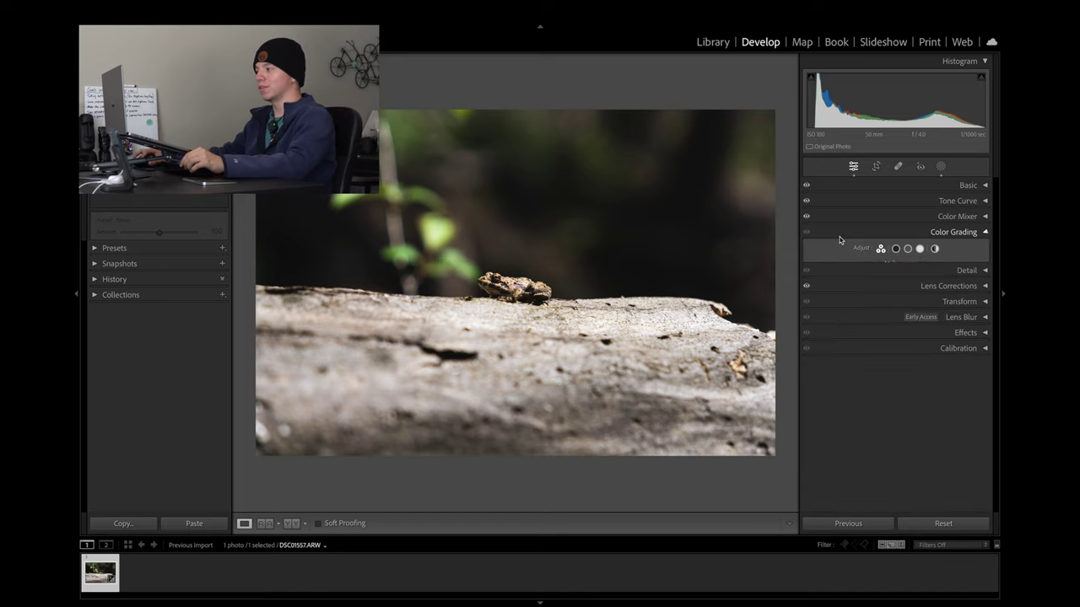
{"action": "left_click", "coordinate": [839, 239]}
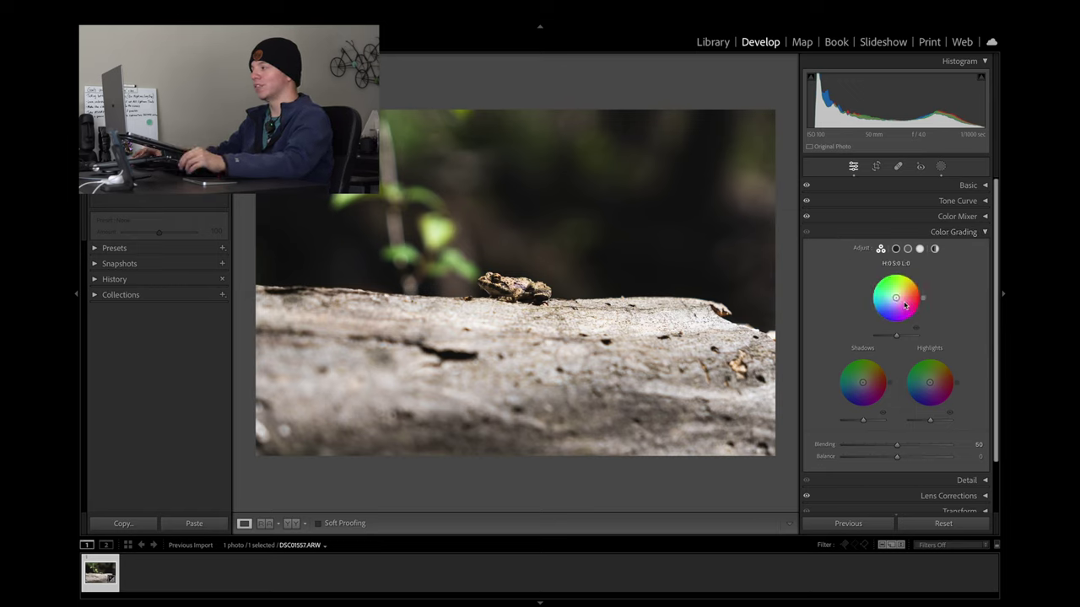
{"action": "left_click", "coordinate": [935, 249]}
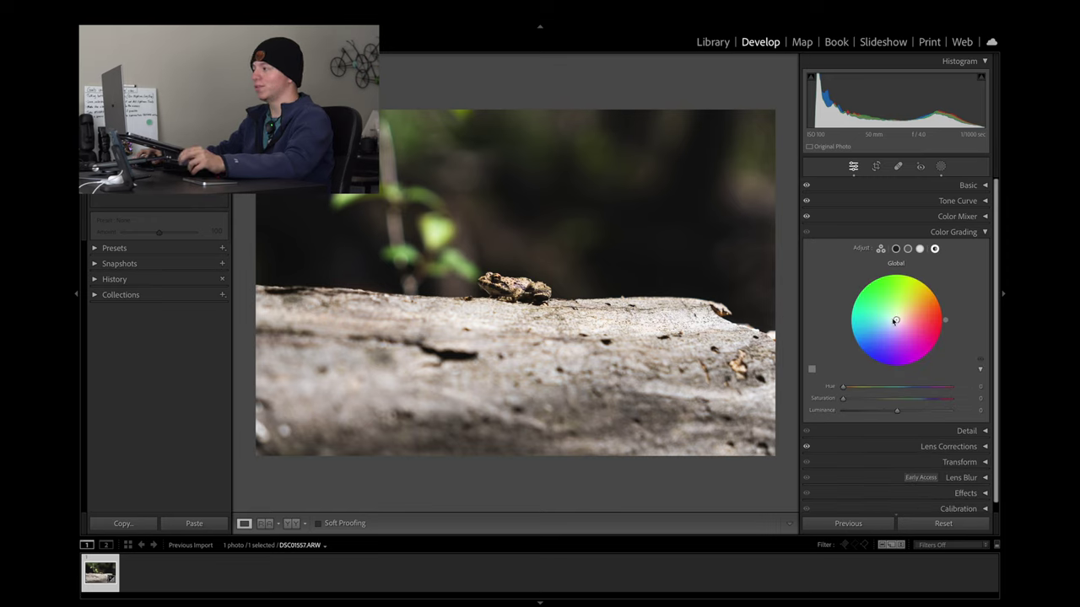
{"action": "left_click_drag", "start_coordinate": [897, 321], "coordinate": [900, 315]}
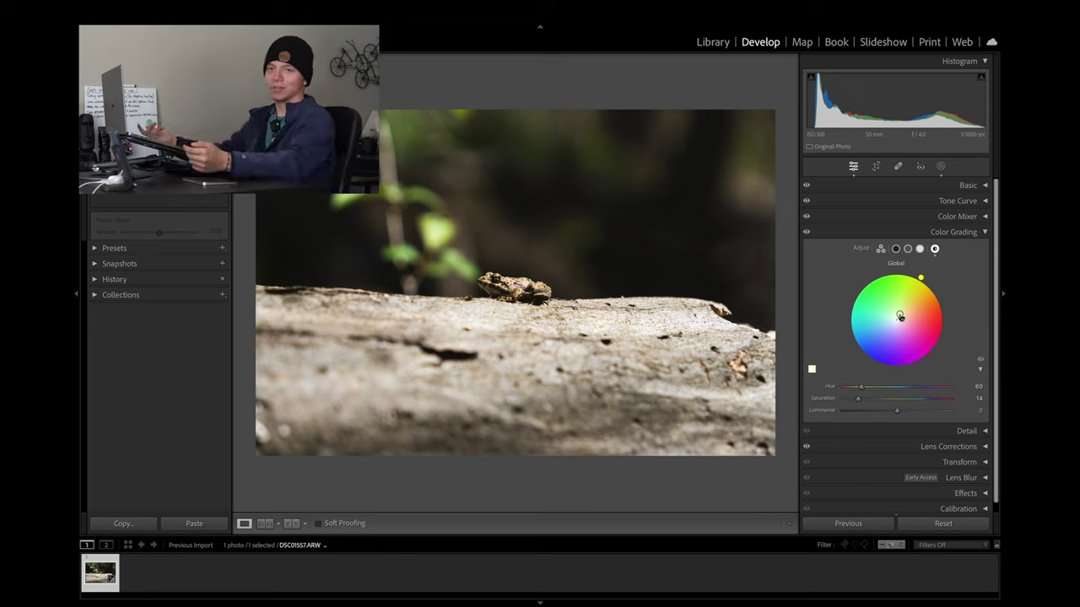
{"action": "left_click_drag", "start_coordinate": [900, 317], "coordinate": [901, 314]}
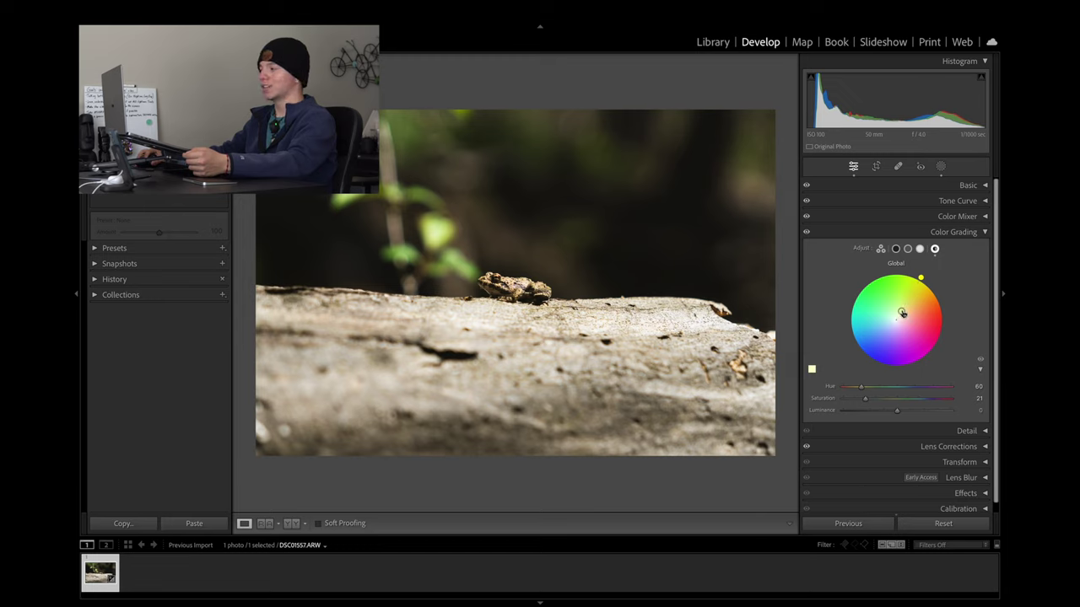
{"action": "left_click", "coordinate": [805, 233]}
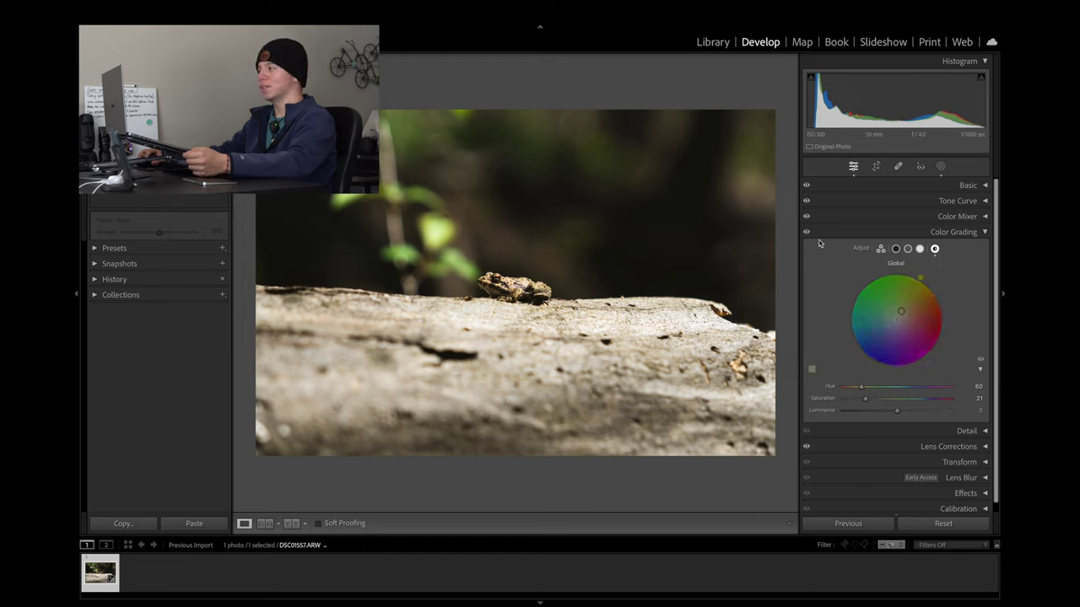
{"action": "left_click", "coordinate": [806, 233]}
Try cool blue global tints, and return the global colour grade to a warm yellow with Hue 62 and Saturation 16.
{"action": "mouse_move", "coordinate": [901, 312]}
{"action": "left_mouse_down"}
{"action": "mouse_move", "coordinate": [875, 314]}
{"action": "mouse_move", "coordinate": [889, 324]}
{"action": "left_mouse_up"}
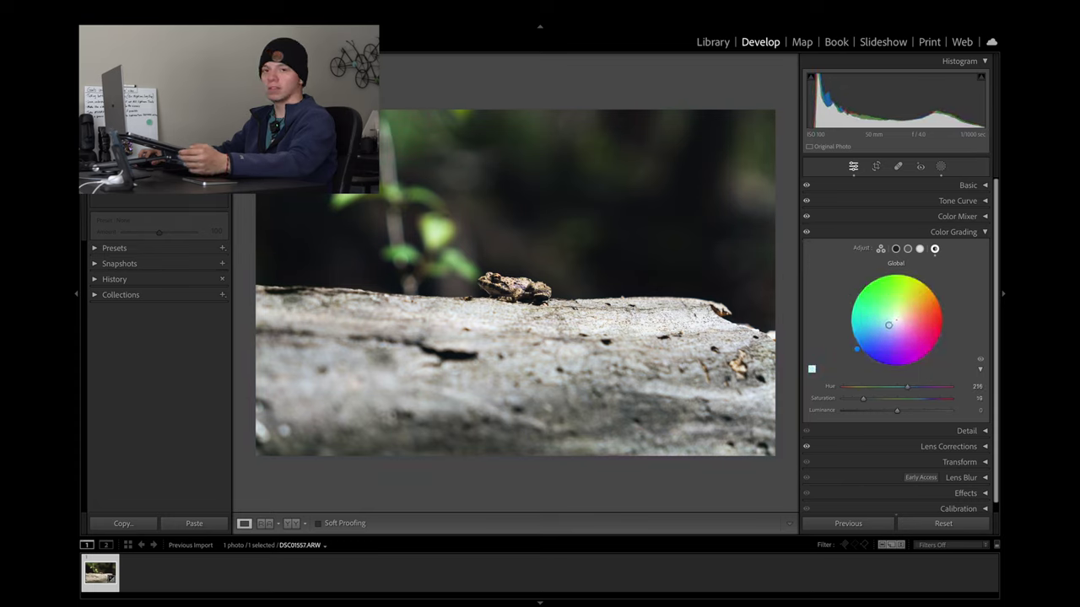
{"action": "left_click_drag", "start_coordinate": [888, 325], "coordinate": [892, 325]}
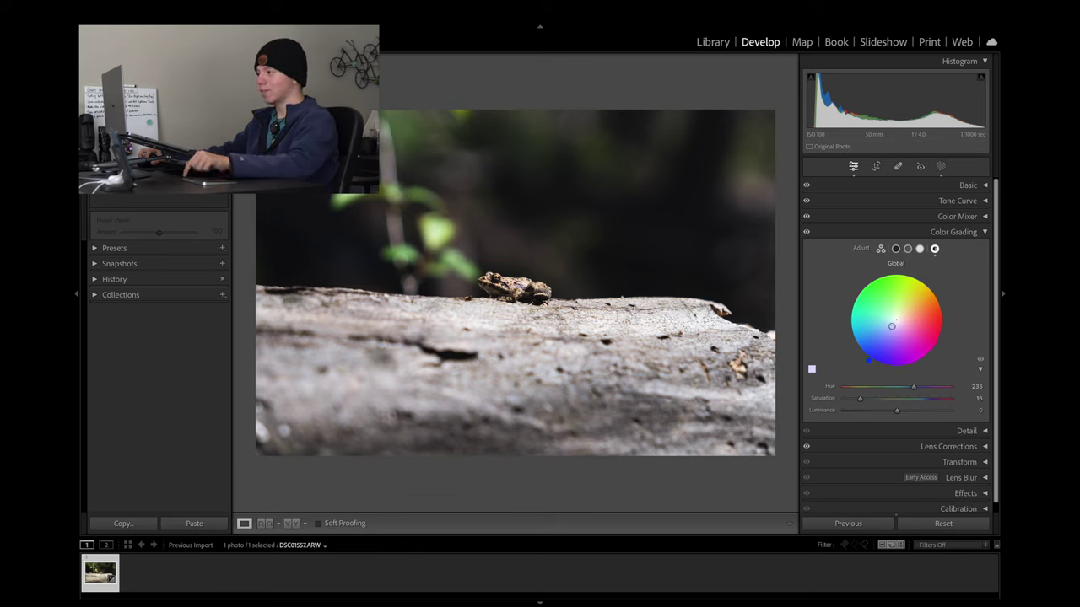
{"action": "left_click_drag", "start_coordinate": [891, 326], "coordinate": [900, 313]}
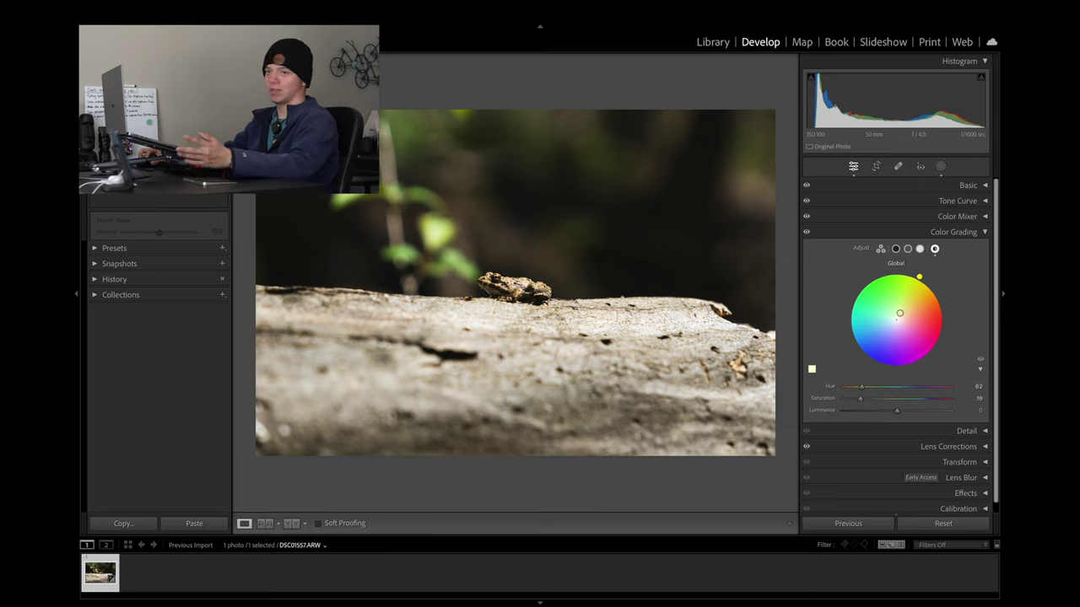
Set the global colour grade to Hue 42, Saturation 14 and Luminance -2, and compare the photo with its original version.
{"action": "left_click_drag", "start_coordinate": [899, 313], "coordinate": [892, 323]}
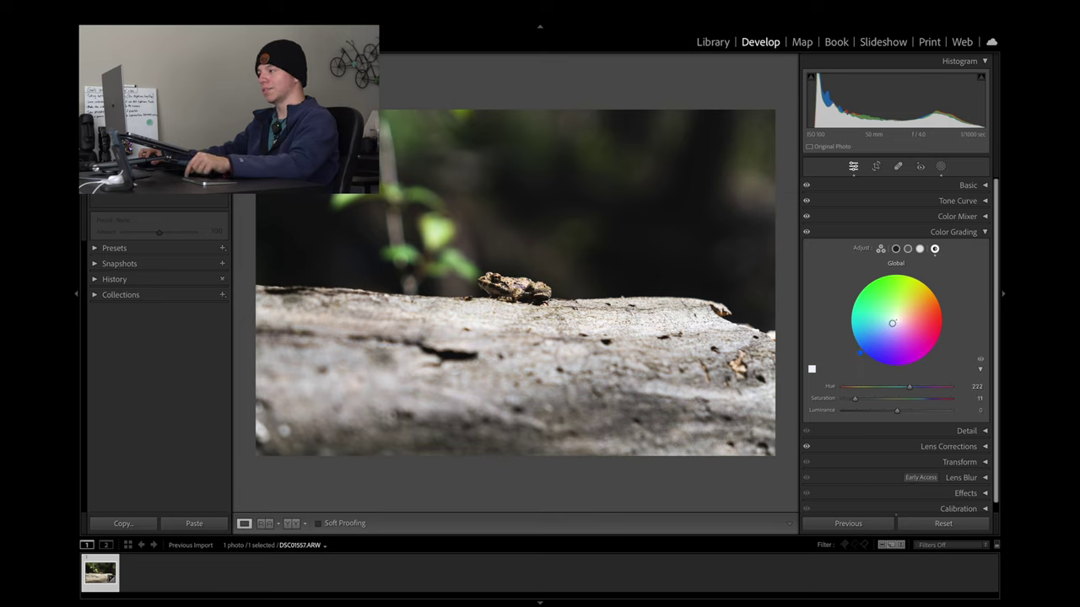
{"action": "left_click_drag", "start_coordinate": [893, 323], "coordinate": [900, 315]}
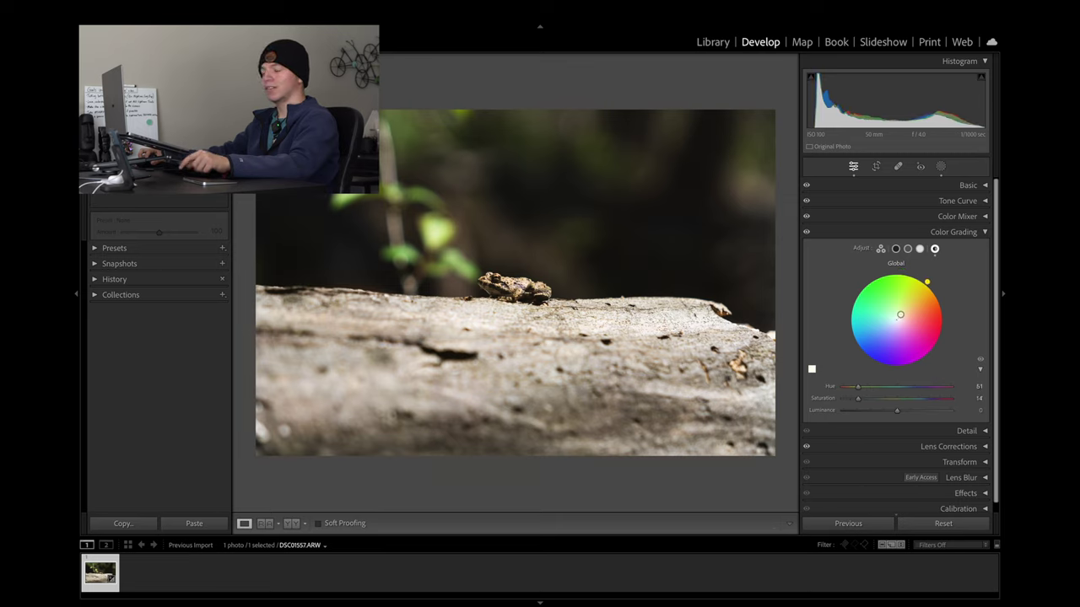
{"action": "left_click_drag", "start_coordinate": [900, 315], "coordinate": [901, 316]}
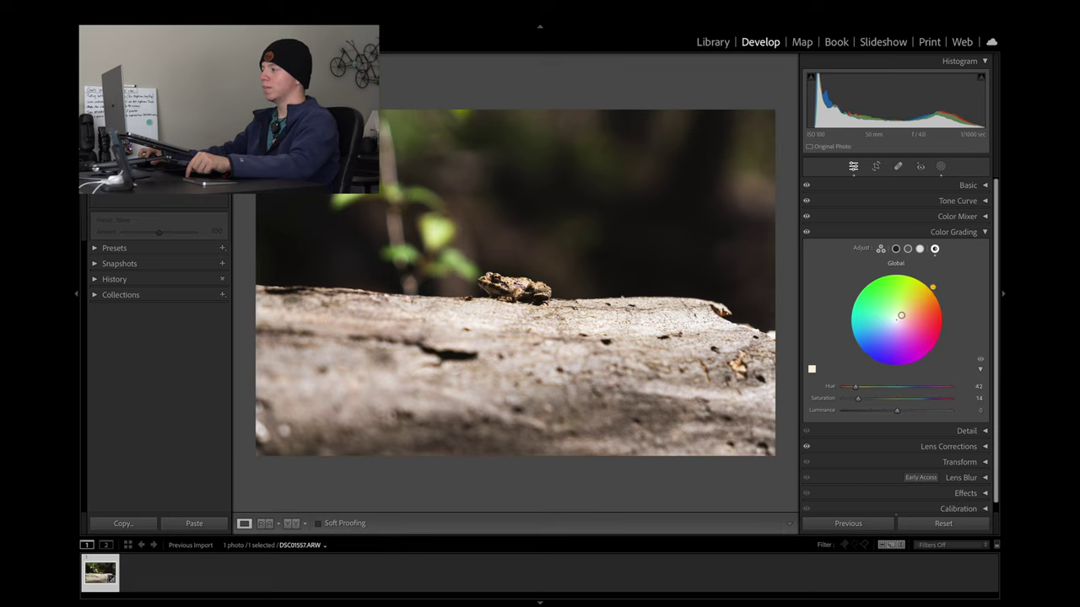
{"action": "left_click", "coordinate": [807, 234]}
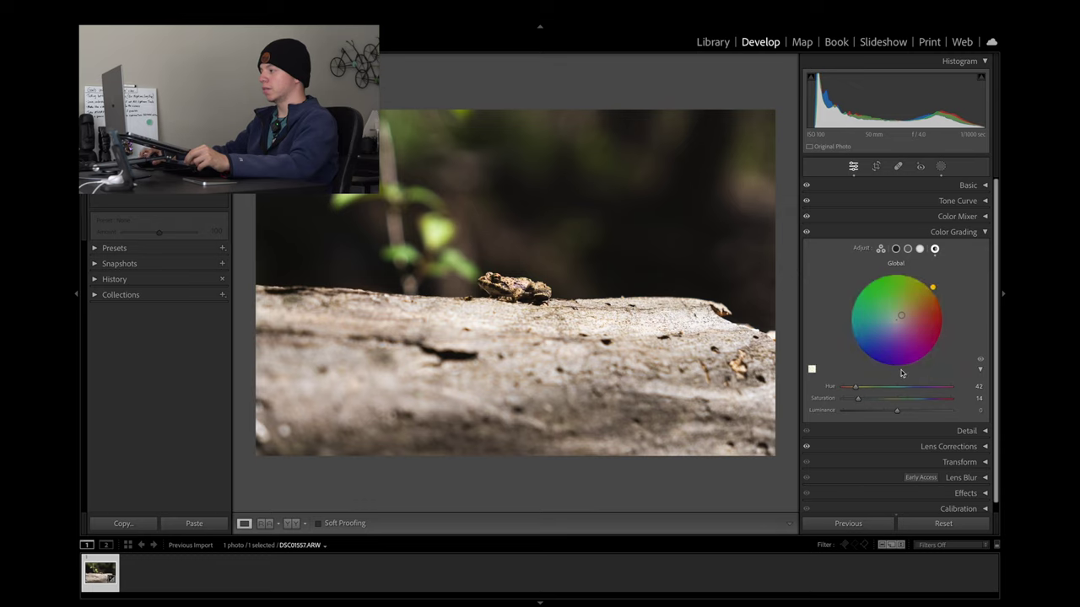
{"action": "mouse_move", "coordinate": [889, 413]}
{"action": "left_mouse_down"}
{"action": "mouse_move", "coordinate": [919, 420]}
{"action": "mouse_move", "coordinate": [895, 433]}
{"action": "left_mouse_up"}
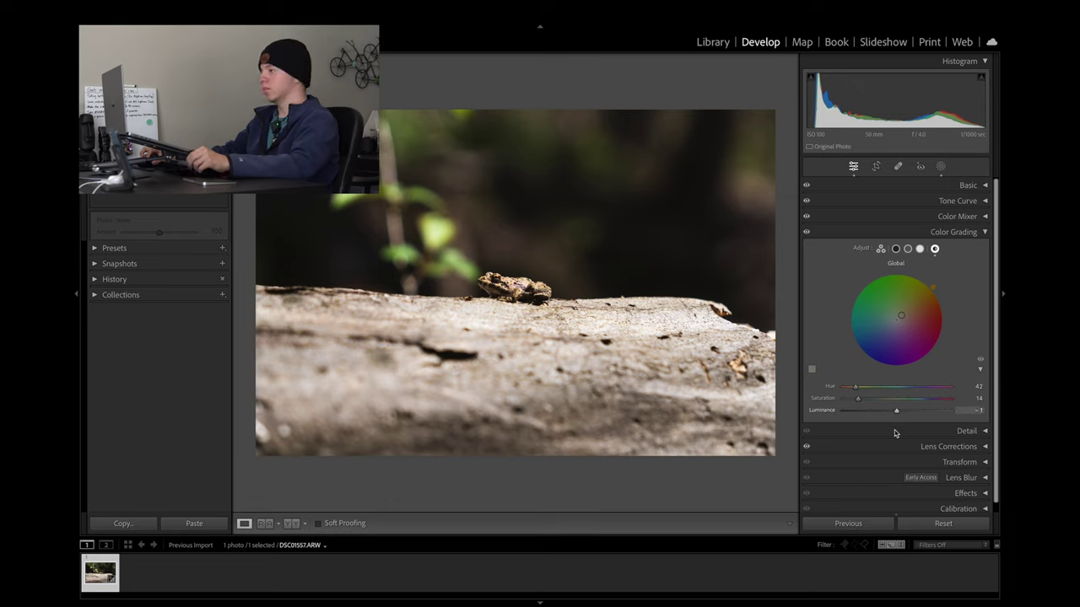
{"action": "left_click", "coordinate": [846, 237]}
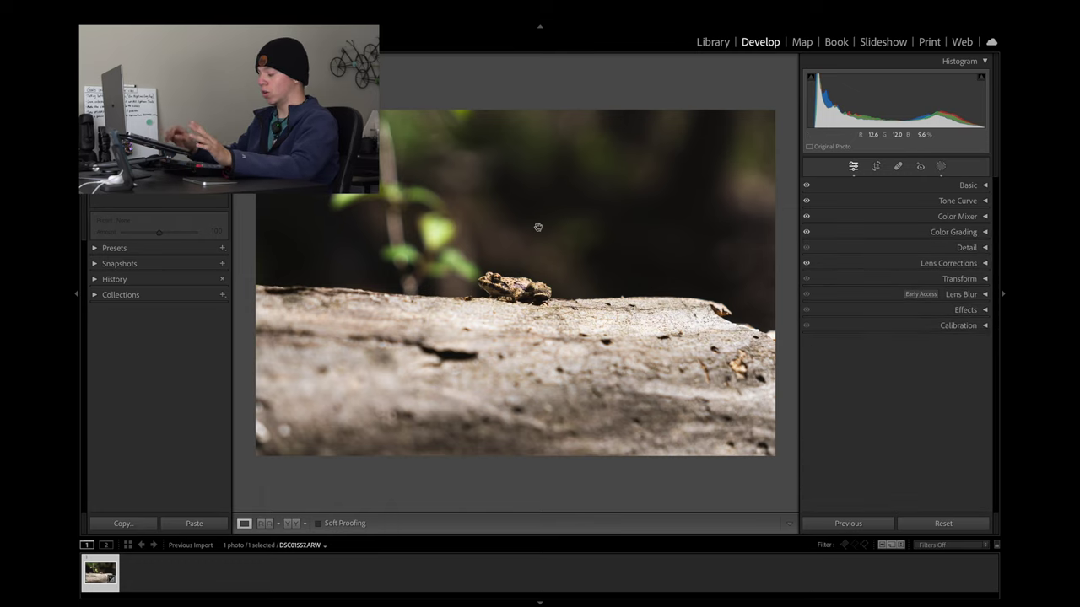
{"action": "key", "text": "backslash"}
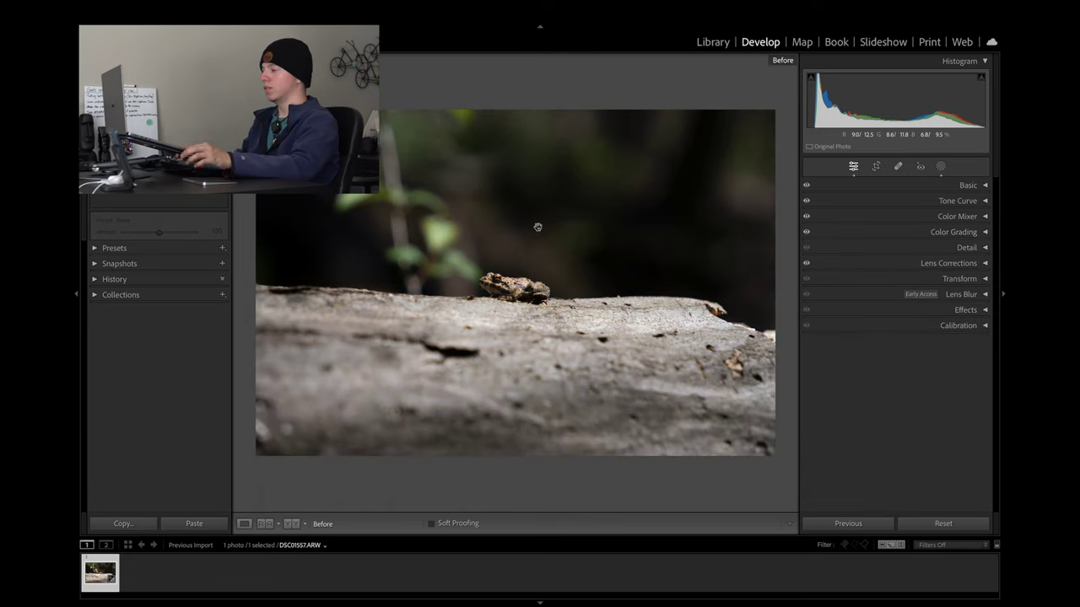
{"action": "key", "text": "backslash"}
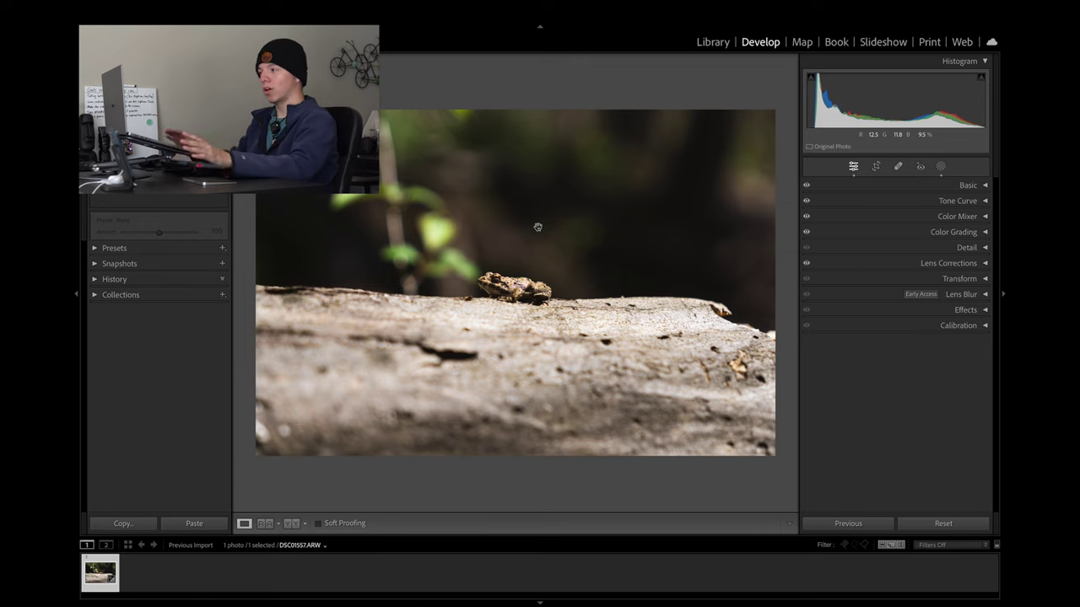
Try a blue-violet tint in the shadows with Hue 255 and Saturation 12, and undo the last shadow saturation change.
{"action": "left_click", "coordinate": [911, 264]}
{"action": "left_click", "coordinate": [911, 264]}
{"action": "left_click", "coordinate": [918, 234]}
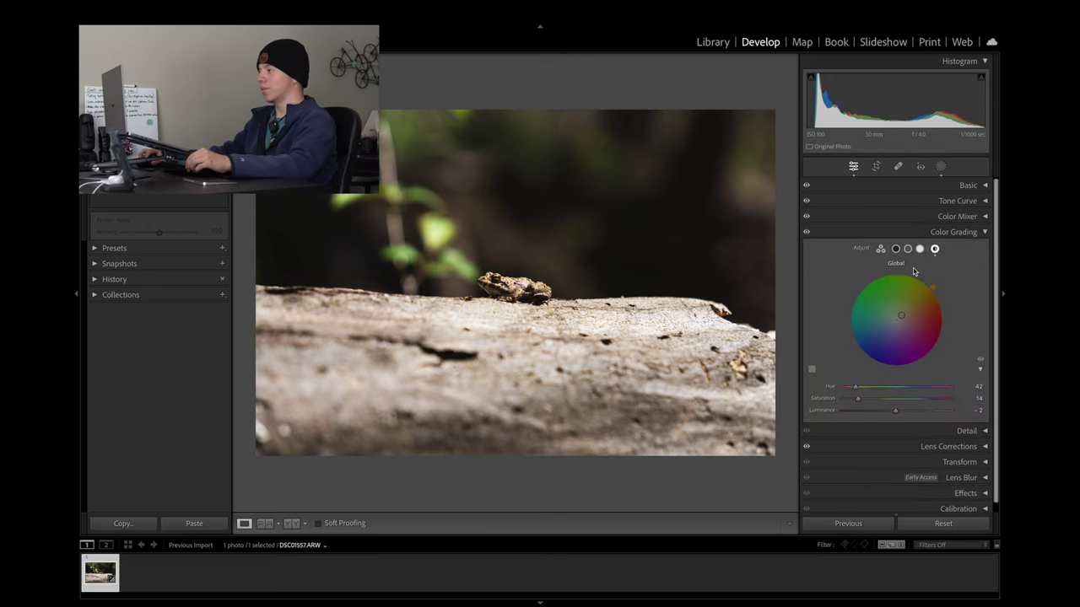
{"action": "left_click", "coordinate": [895, 249]}
{"action": "left_click", "coordinate": [908, 248]}
{"action": "left_click", "coordinate": [880, 250]}
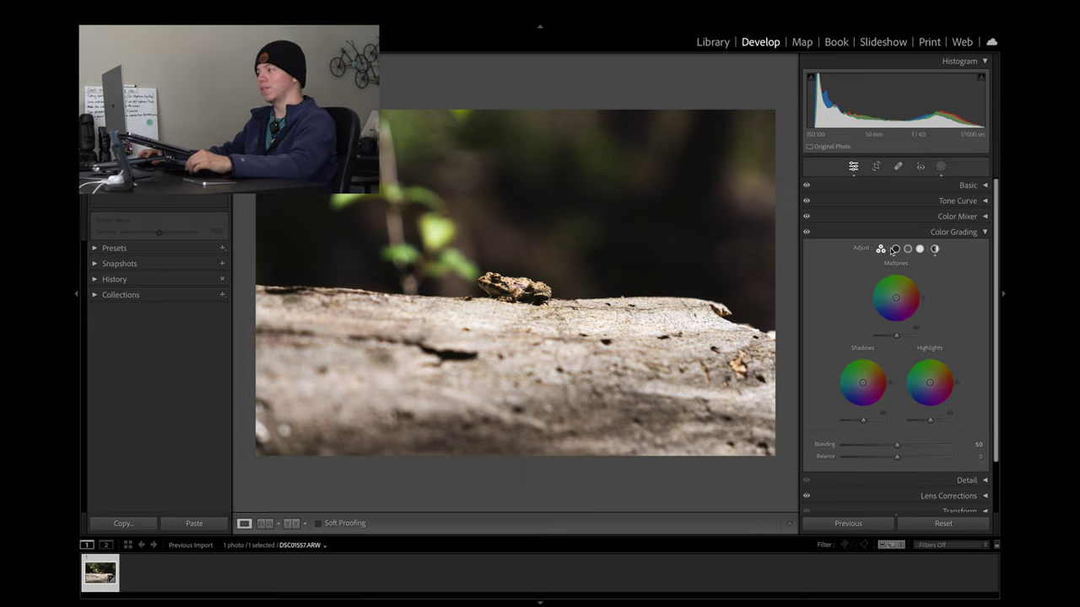
{"action": "left_click", "coordinate": [895, 249]}
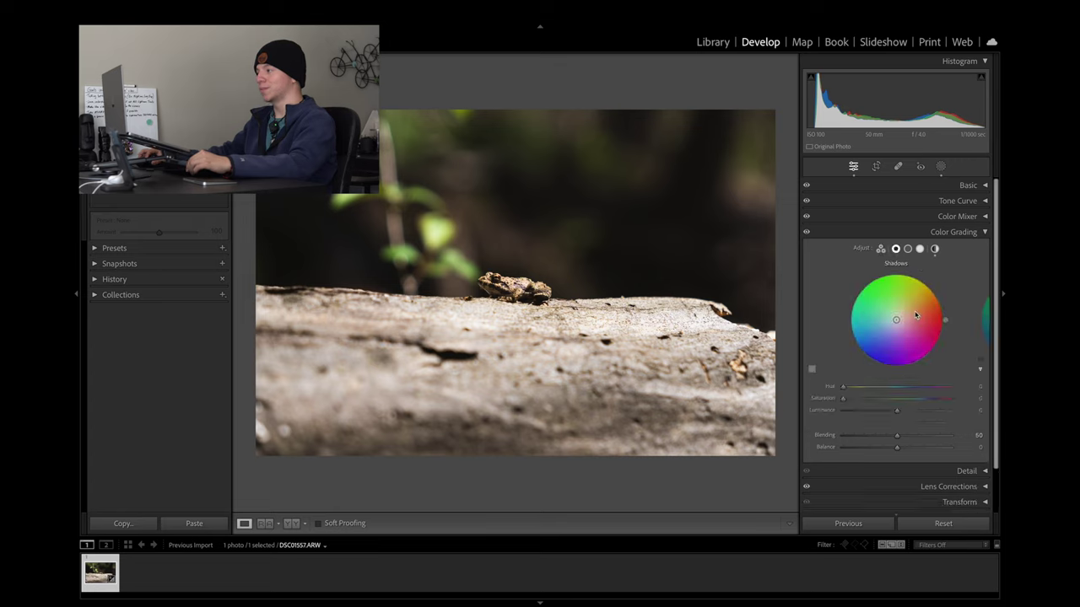
{"action": "left_click_drag", "start_coordinate": [897, 316], "coordinate": [895, 323]}
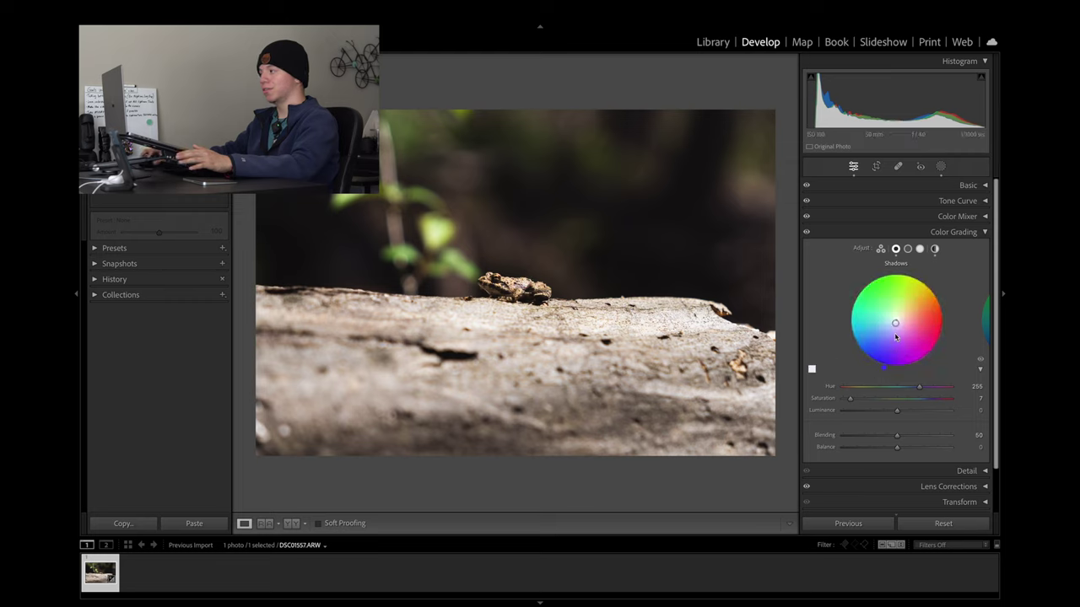
{"action": "left_click_drag", "start_coordinate": [895, 323], "coordinate": [895, 325]}
{"action": "key", "text": "ctrl+z"}
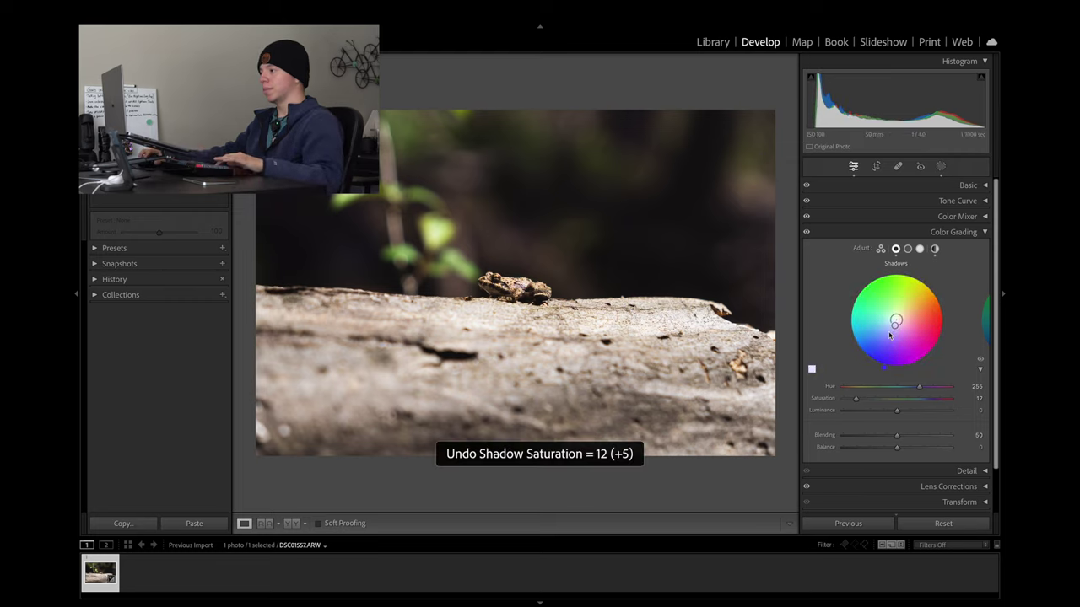
Review the global colour grade and the white balance temperature in the basic adjustments.
{"action": "left_click", "coordinate": [934, 249]}
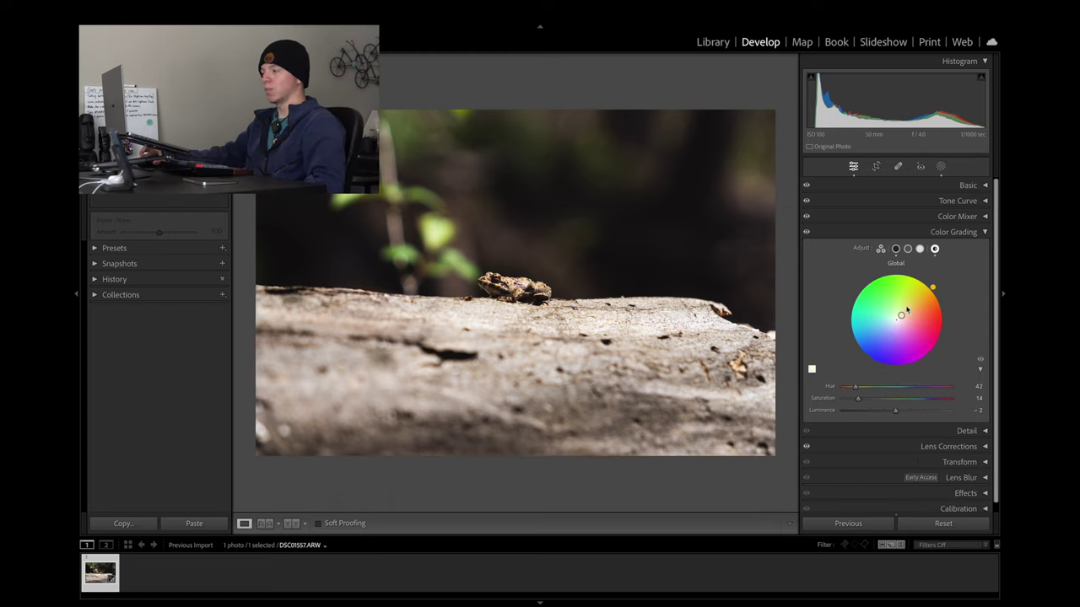
{"action": "left_click", "coordinate": [961, 185]}
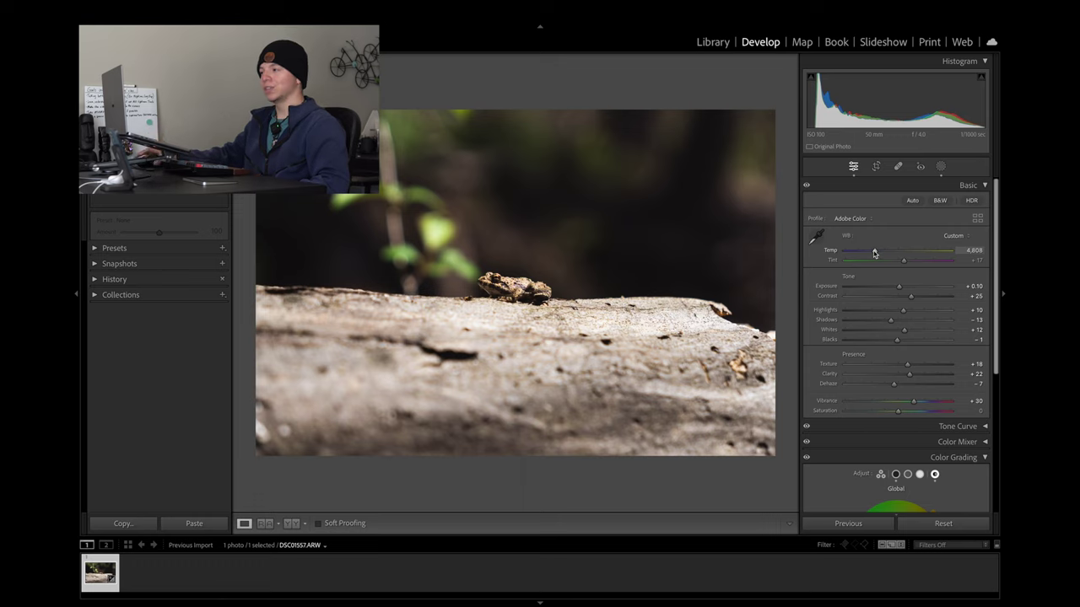
{"action": "left_click", "coordinate": [874, 186]}
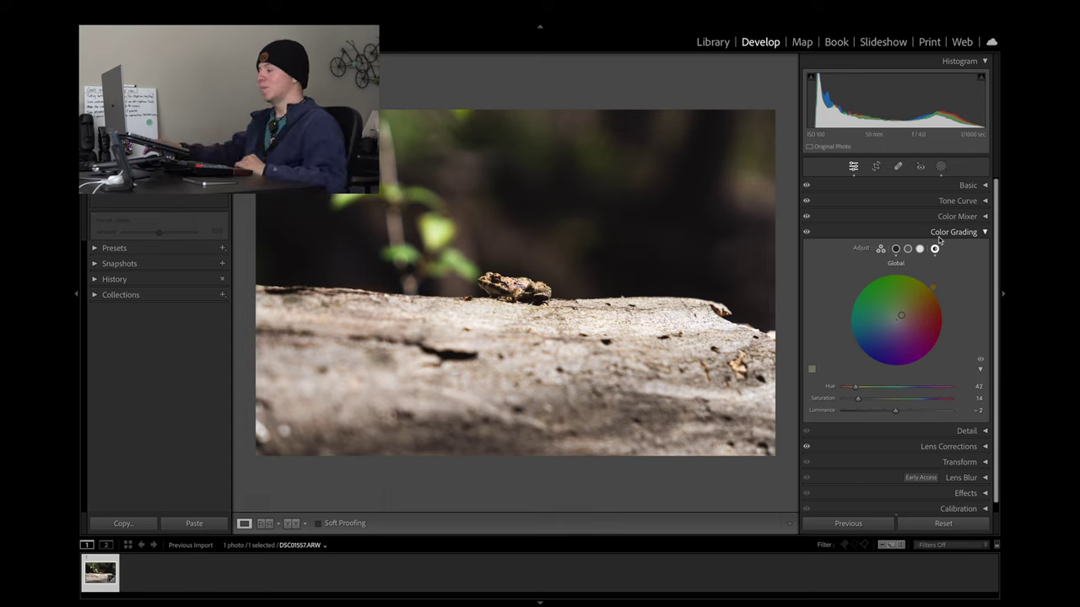
Try the shadow grade with Hue 255, Saturation 11 and Luminance -6, and reset the highlights colour tint.
{"action": "left_click", "coordinate": [895, 249]}
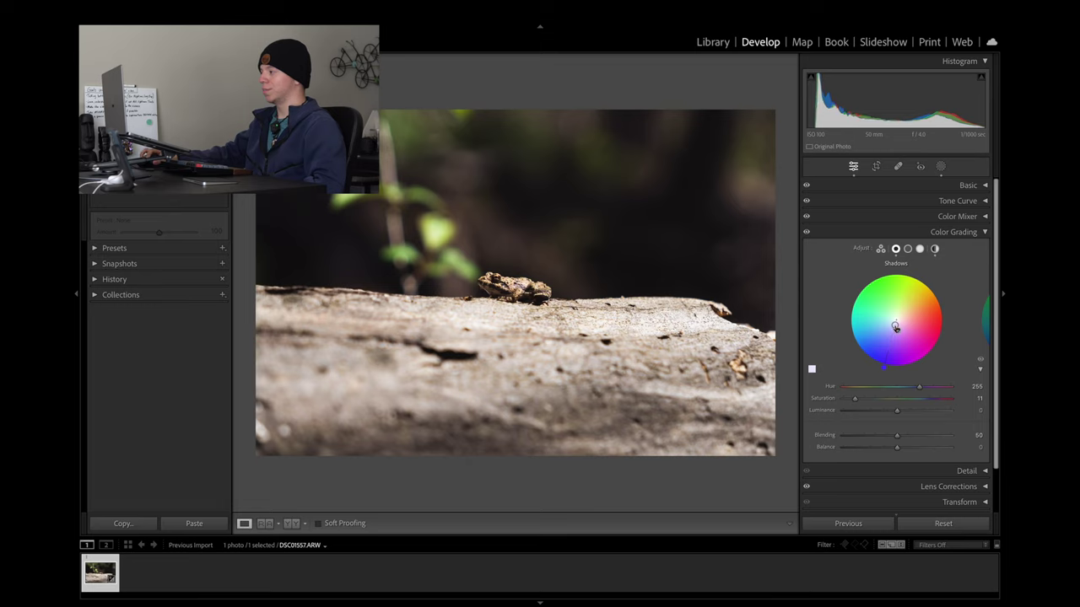
{"action": "mouse_move", "coordinate": [896, 410]}
{"action": "left_mouse_down"}
{"action": "mouse_move", "coordinate": [880, 415]}
{"action": "mouse_move", "coordinate": [895, 419]}
{"action": "left_mouse_up"}
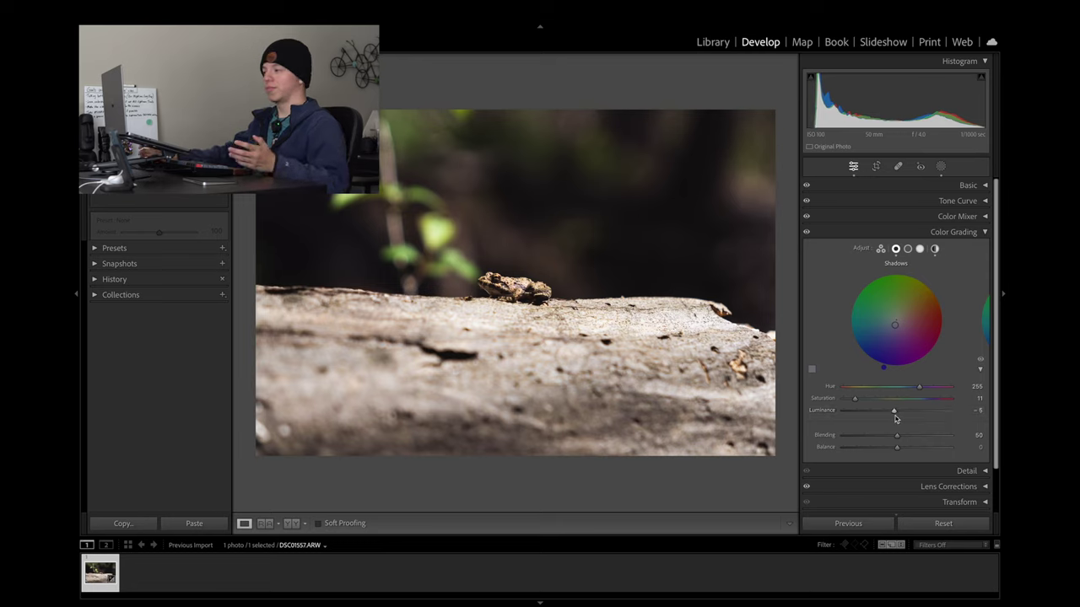
{"action": "left_click", "coordinate": [920, 249]}
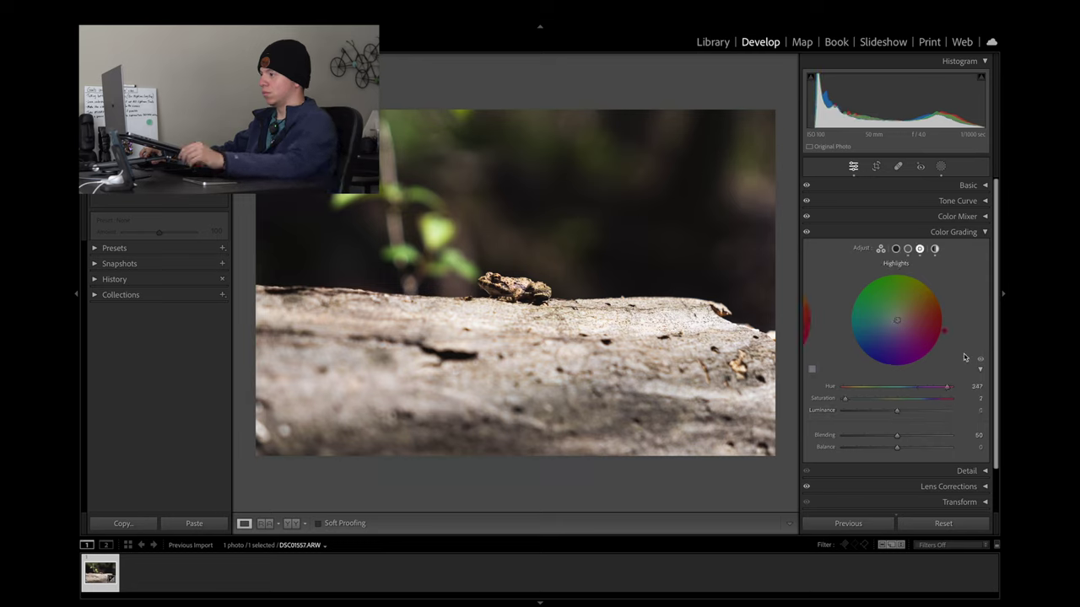
{"action": "right_click", "coordinate": [900, 318]}
{"action": "left_click", "coordinate": [904, 318]}
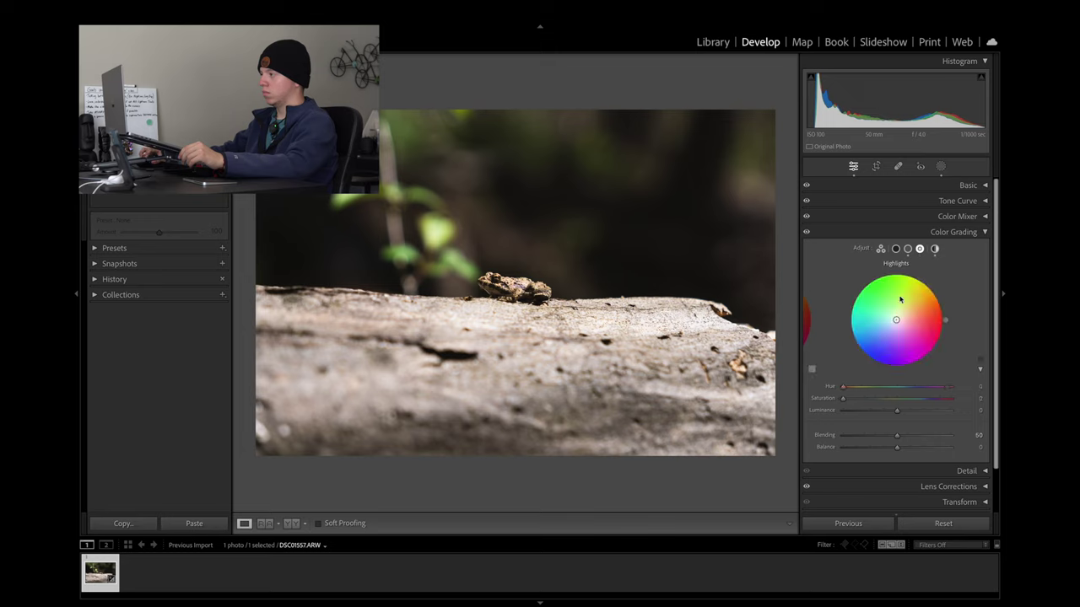
Tint the midtones blue with Hue 224 and Saturation 12, check the other colour wheels, and close Color Grading.
{"action": "left_click", "coordinate": [907, 250]}
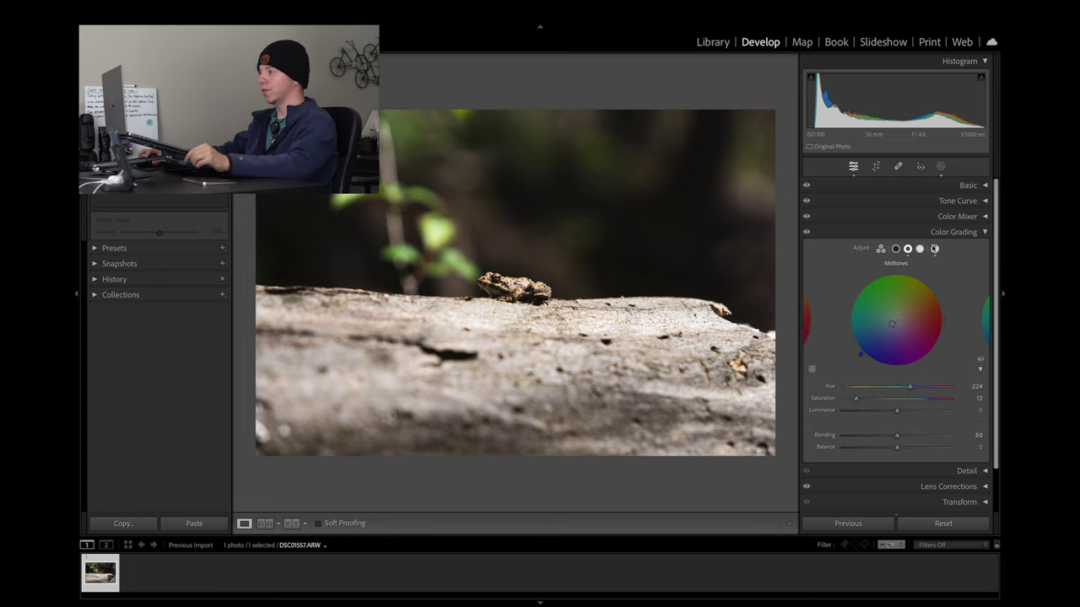
{"action": "left_click", "coordinate": [880, 248]}
{"action": "left_click", "coordinate": [934, 249]}
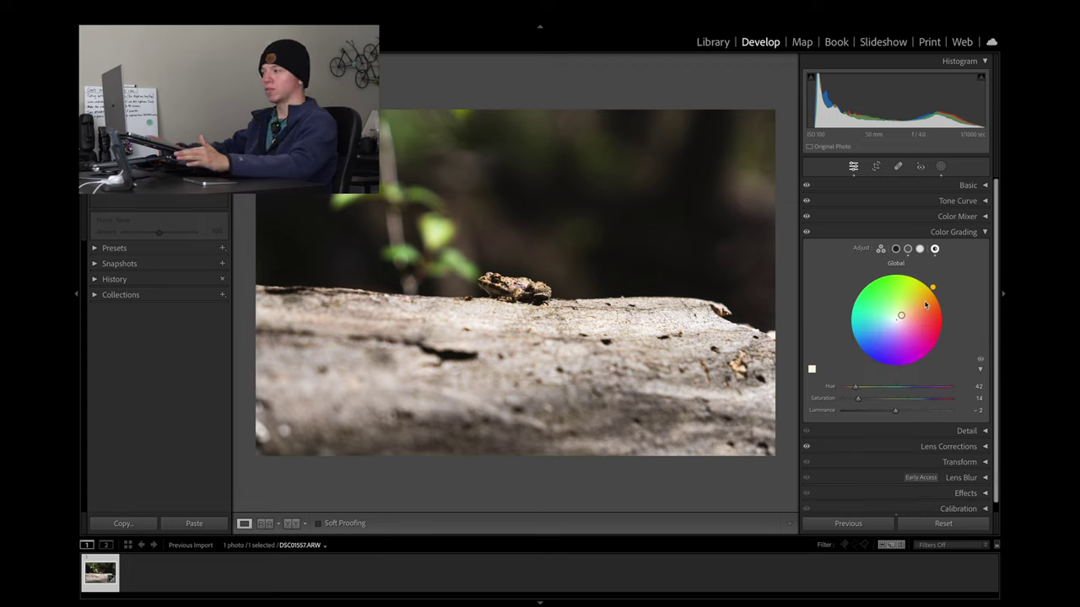
{"action": "left_click", "coordinate": [880, 248]}
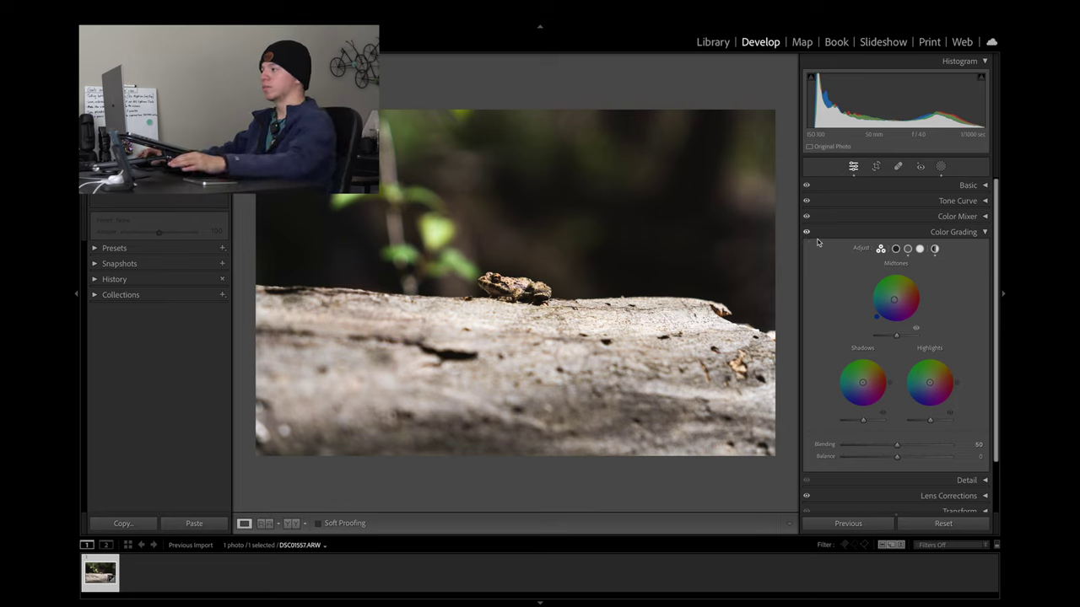
{"action": "left_click", "coordinate": [830, 237]}
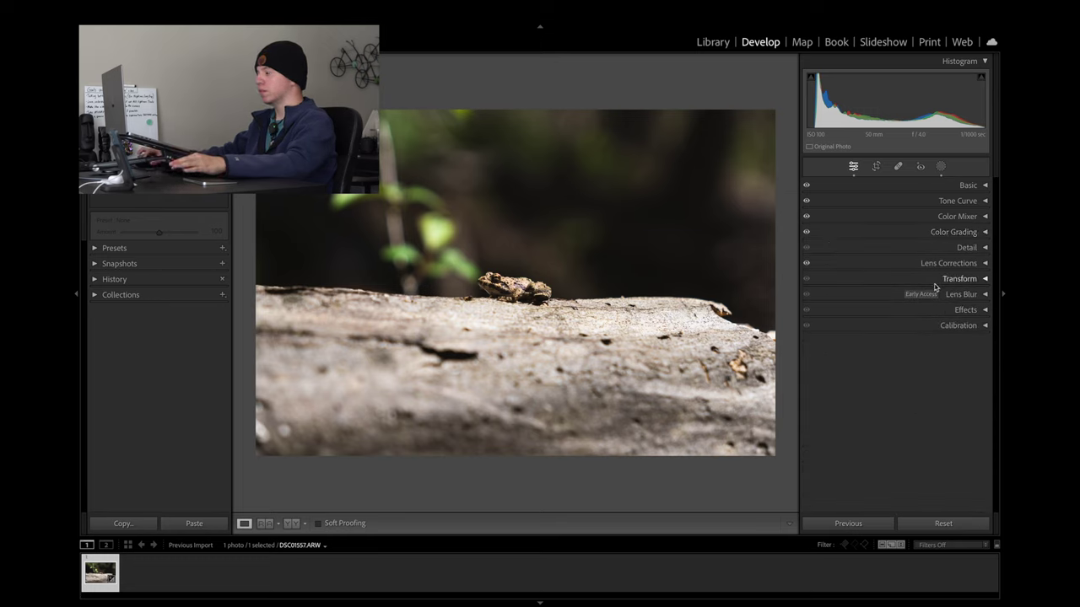
Open the masks and examine up close how the existing subject mask covers the frog.
{"action": "left_click", "coordinate": [941, 167]}
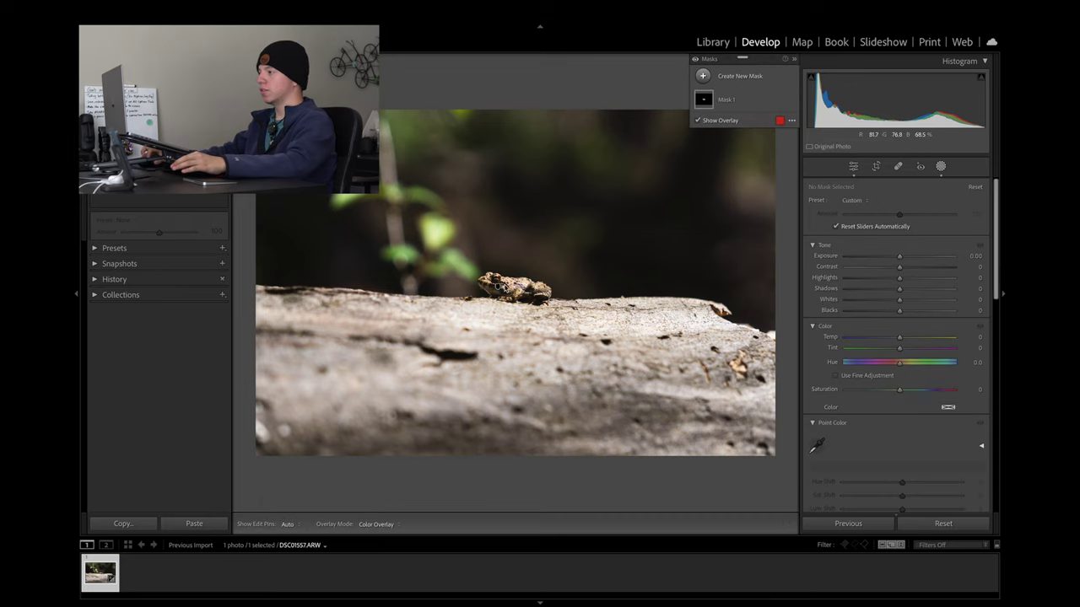
{"action": "left_click", "coordinate": [497, 289]}
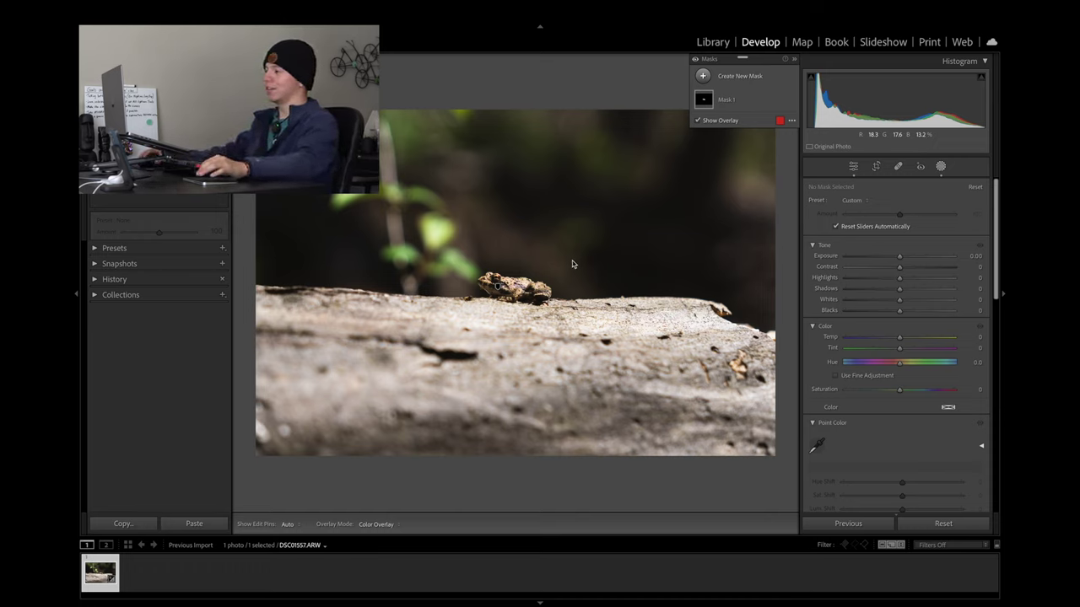
{"action": "key", "text": "ctrl+equal"}
{"action": "key", "text": "ctrl+equal"}
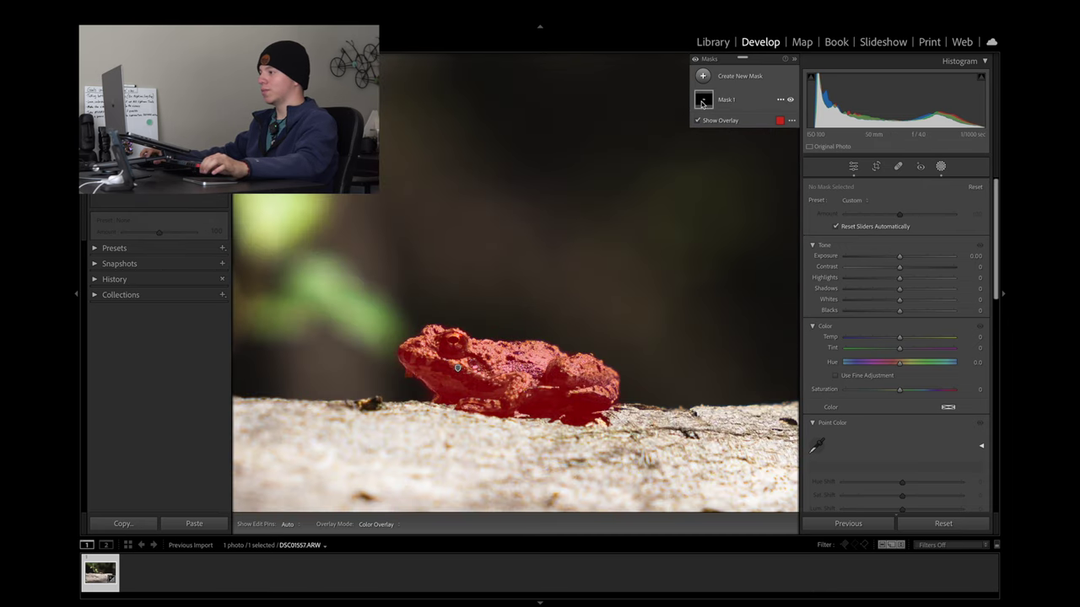
{"action": "mouse_move", "coordinate": [702, 102]}
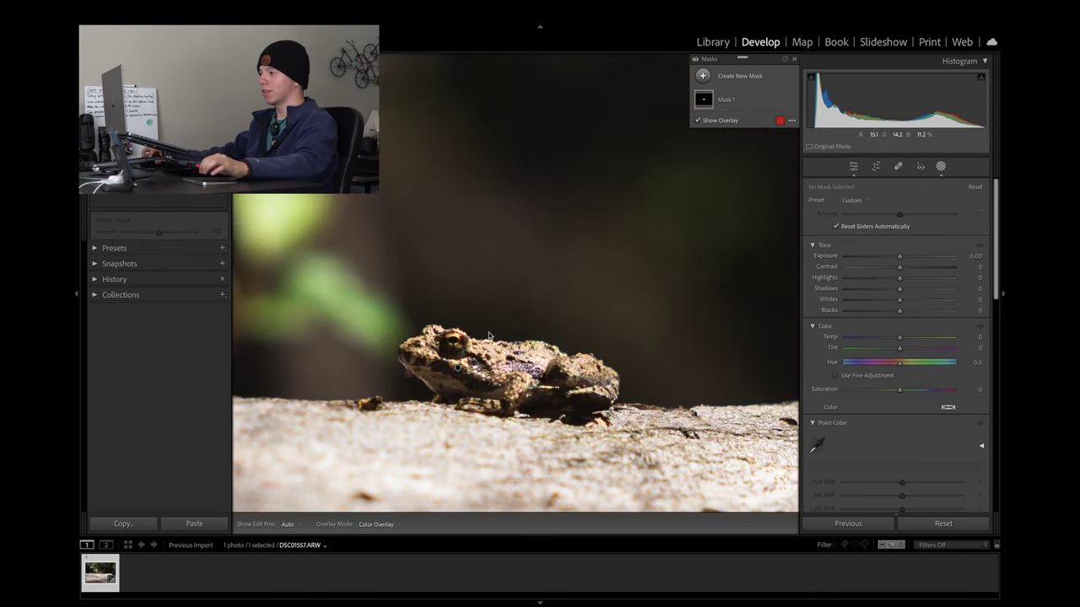
{"action": "scroll", "coordinate": [553, 346], "scroll_direction": "down", "scroll_amount": 3}
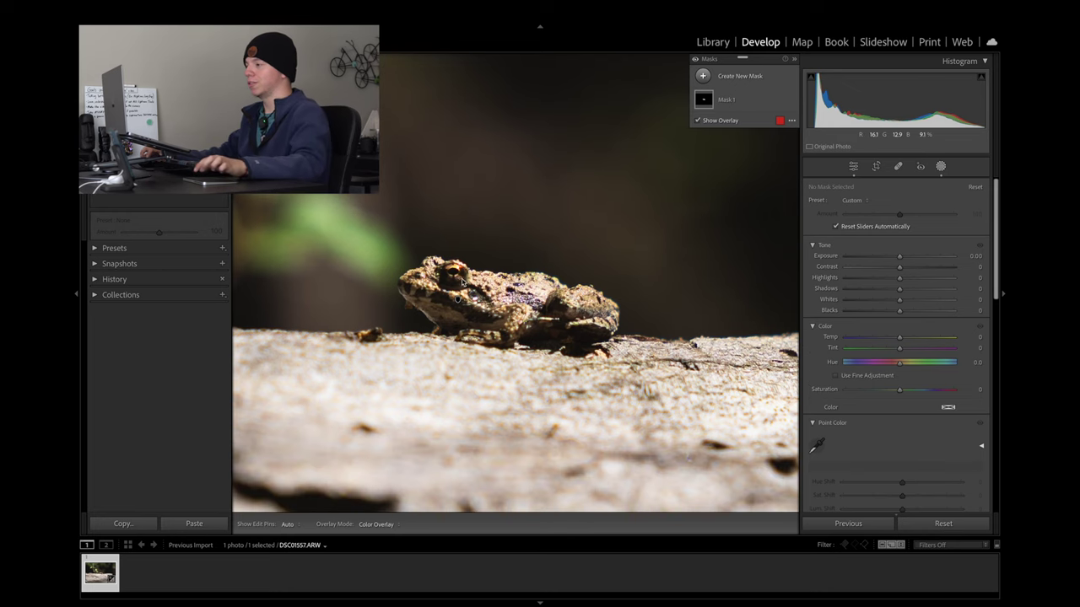
{"action": "scroll", "coordinate": [481, 253], "scroll_direction": "down", "scroll_amount": 2}
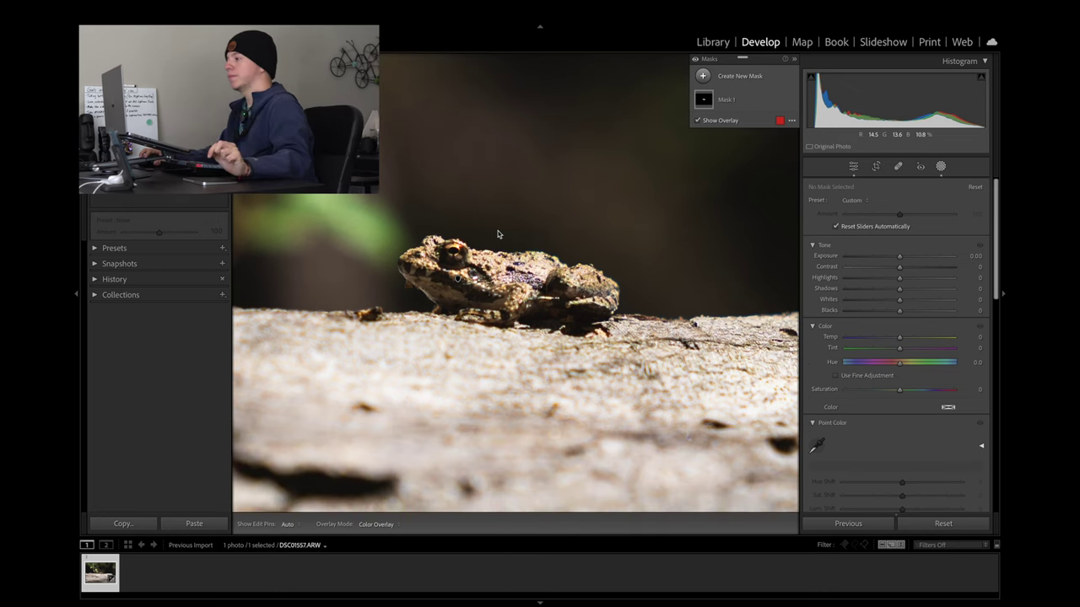
{"action": "scroll", "coordinate": [498, 231], "scroll_direction": "left", "scroll_amount": 2}
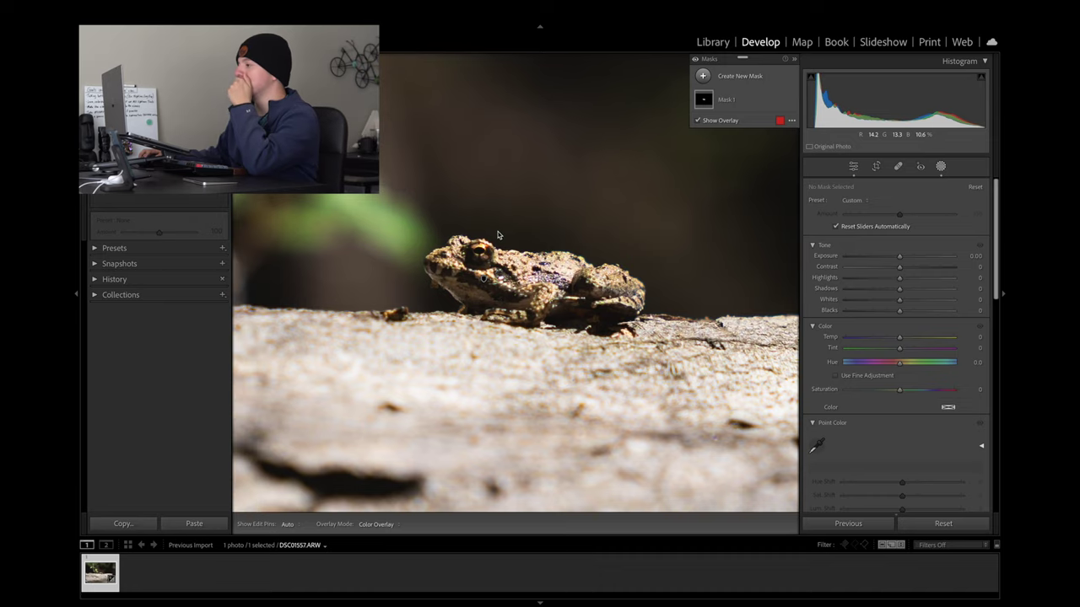
{"action": "scroll", "coordinate": [498, 231], "scroll_direction": "right", "scroll_amount": 2}
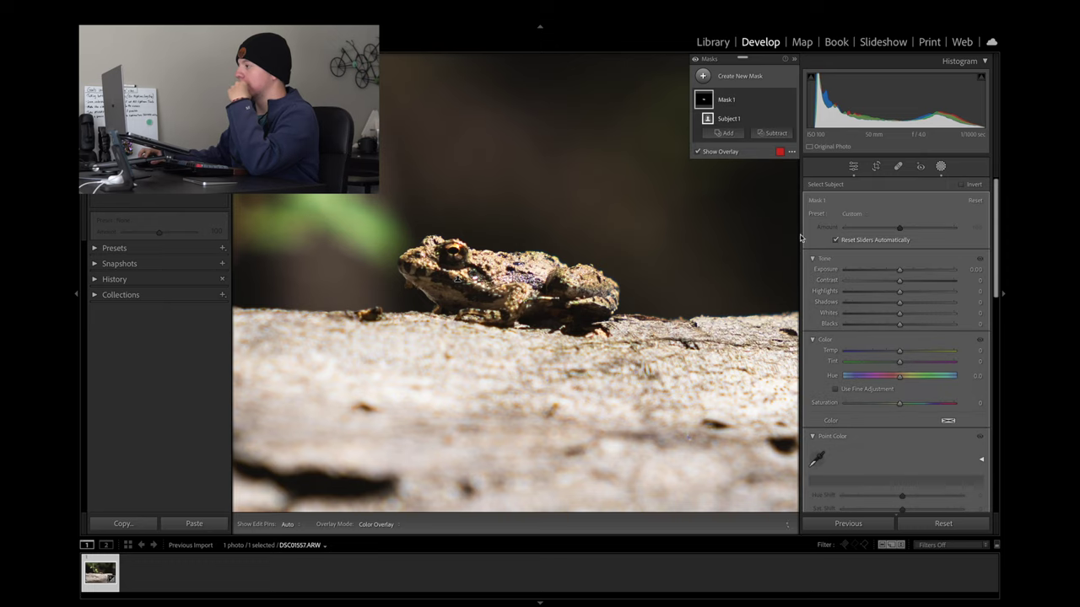
Set the Contrast of the frog's subject mask to 51 and view the whole photo.
{"action": "mouse_move", "coordinate": [758, 126]}
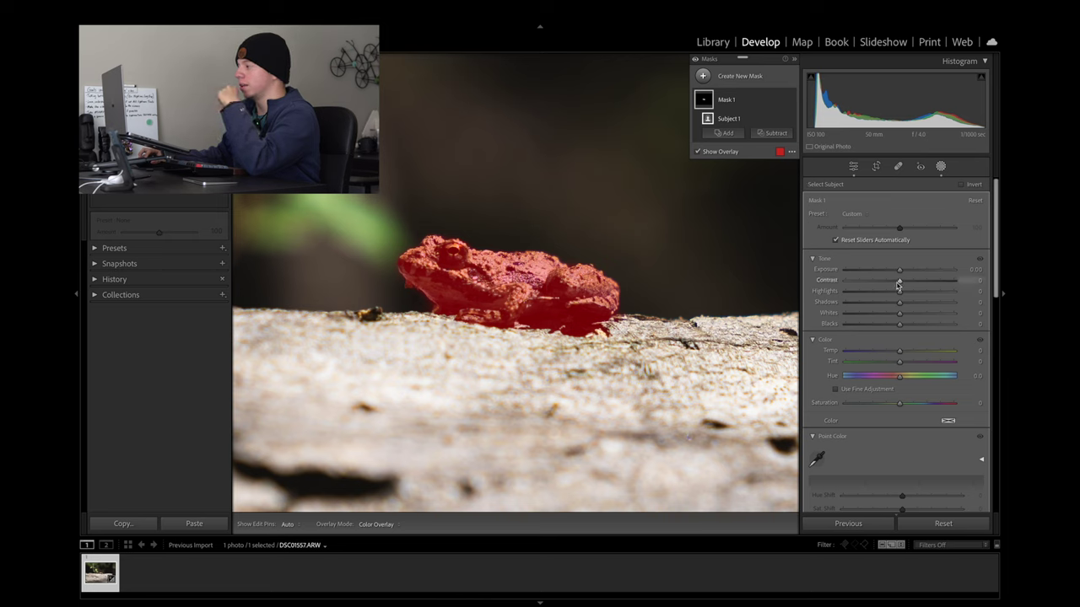
{"action": "left_click_drag", "start_coordinate": [900, 285], "coordinate": [927, 285]}
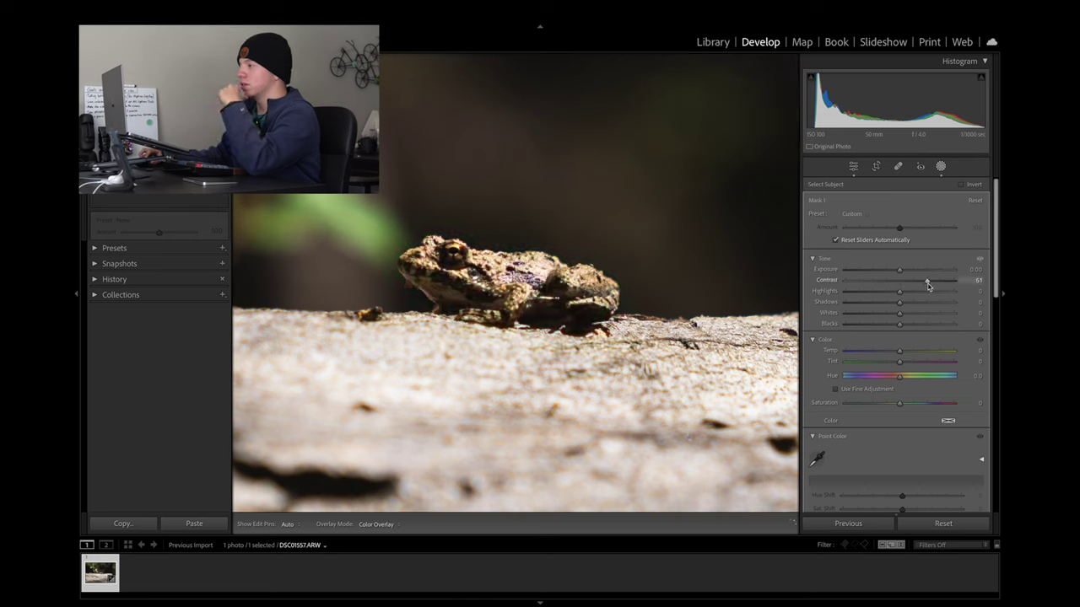
{"action": "left_click", "coordinate": [593, 290]}
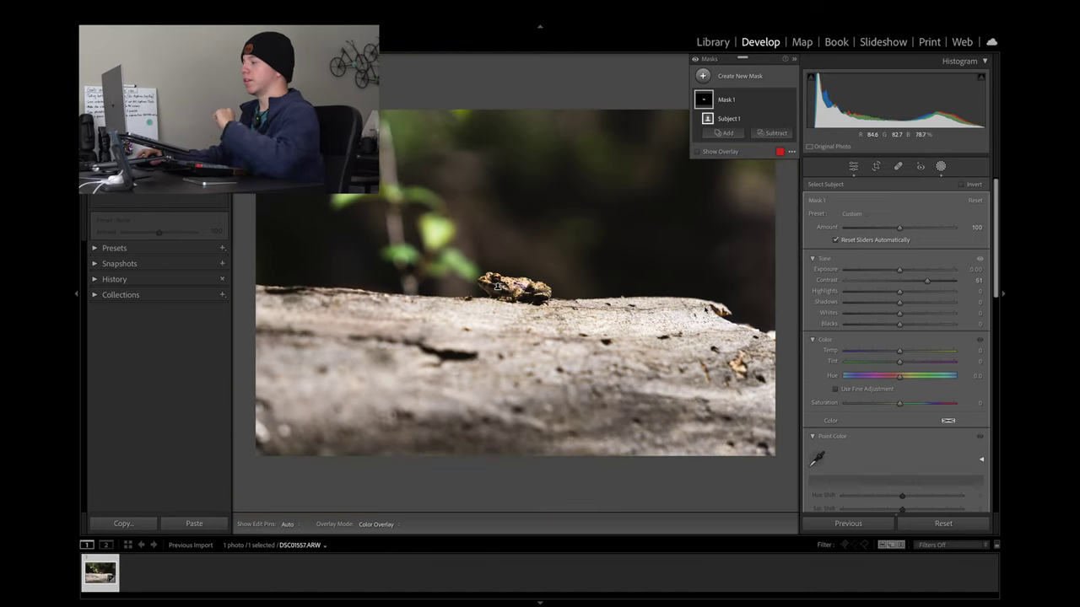
Lower the Exposure of the frog's subject mask to -0.32 and set its Contrast to 17.
{"action": "left_click_drag", "start_coordinate": [927, 286], "coordinate": [902, 294]}
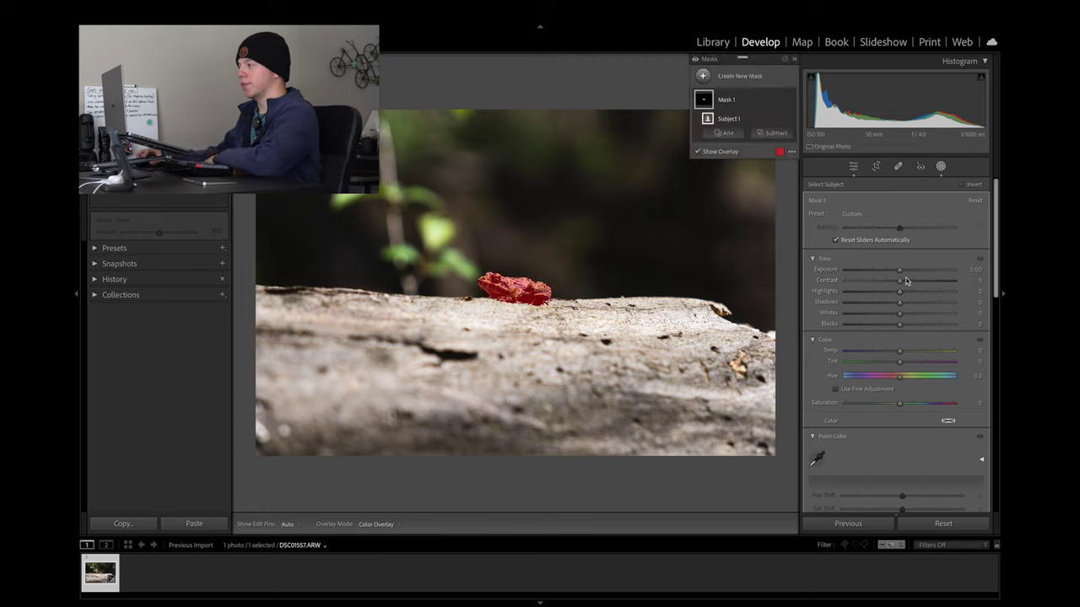
{"action": "mouse_move", "coordinate": [902, 277]}
{"action": "left_mouse_down"}
{"action": "mouse_move", "coordinate": [832, 290]}
{"action": "mouse_move", "coordinate": [959, 270]}
{"action": "mouse_move", "coordinate": [900, 287]}
{"action": "left_mouse_up"}
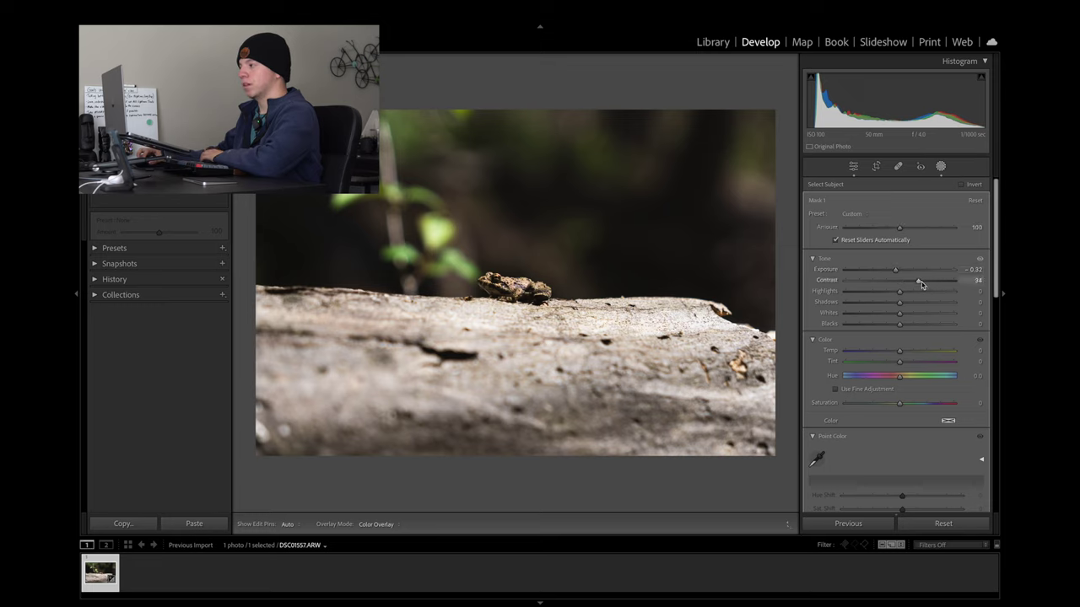
{"action": "mouse_move", "coordinate": [900, 291]}
{"action": "left_mouse_down"}
{"action": "mouse_move", "coordinate": [937, 287]}
{"action": "mouse_move", "coordinate": [897, 295]}
{"action": "left_mouse_up"}
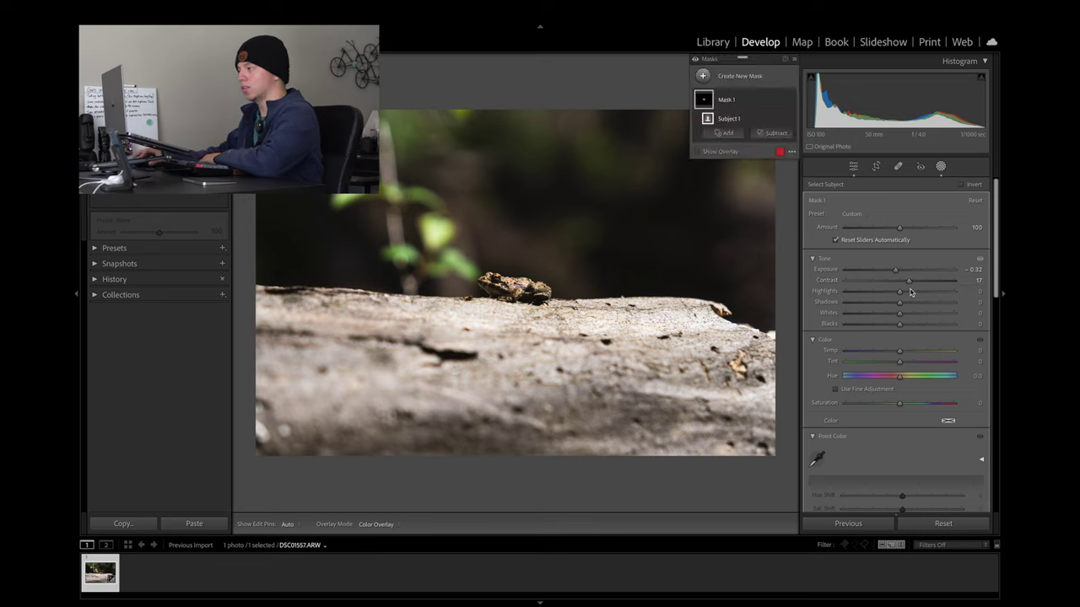
Set the frog mask's Highlights to -22, Shadows to 39, Whites to 15 and Blacks to -12.
{"action": "mouse_move", "coordinate": [899, 295]}
{"action": "left_mouse_down"}
{"action": "mouse_move", "coordinate": [882, 294]}
{"action": "mouse_move", "coordinate": [921, 294]}
{"action": "mouse_move", "coordinate": [900, 295]}
{"action": "left_mouse_up"}
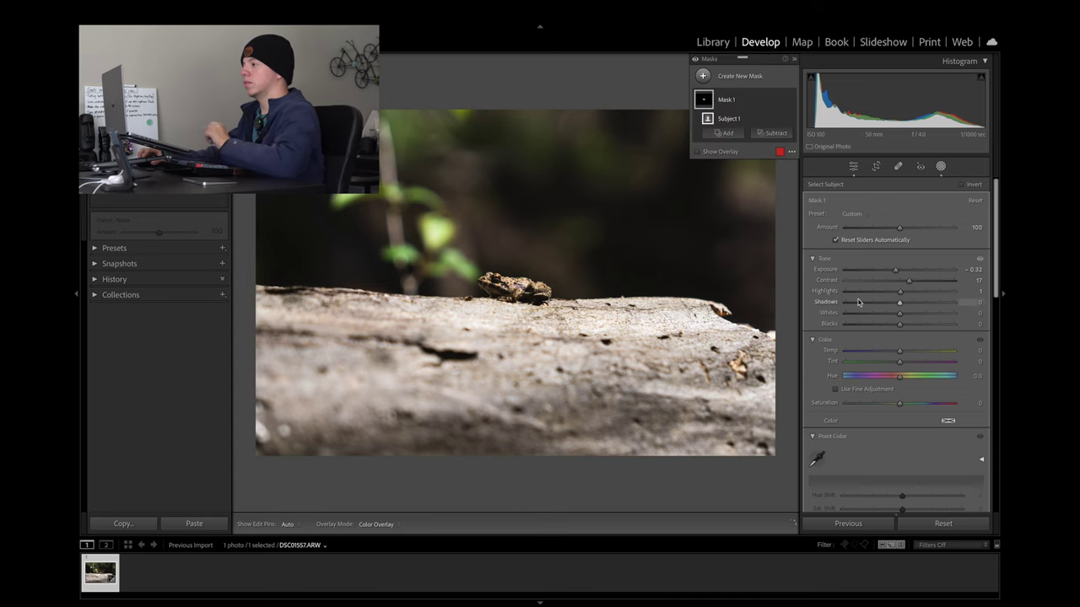
{"action": "left_click", "coordinate": [512, 297]}
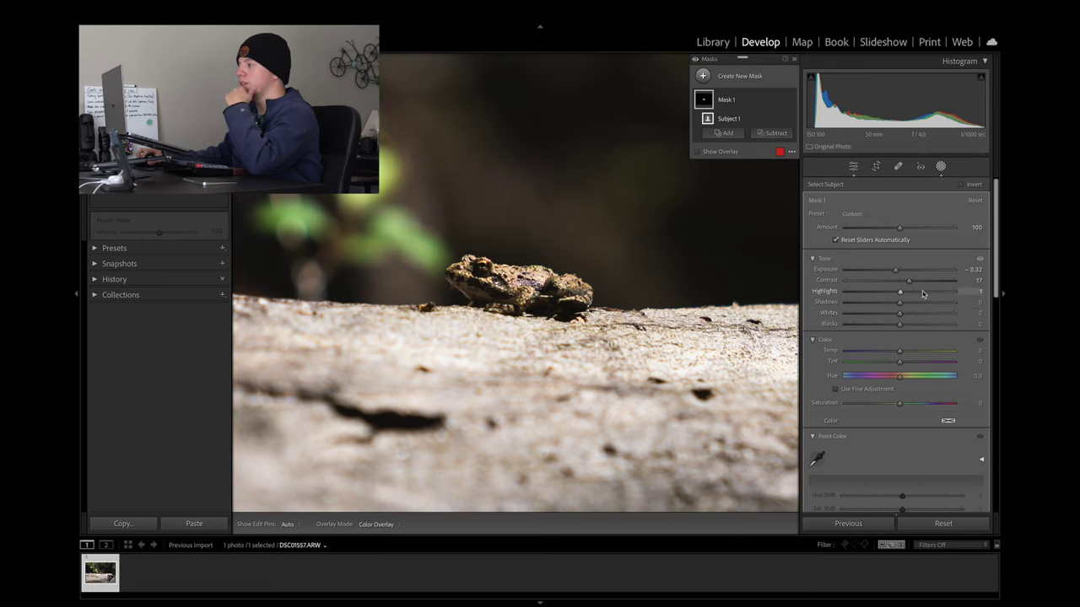
{"action": "left_click_drag", "start_coordinate": [899, 295], "coordinate": [891, 292]}
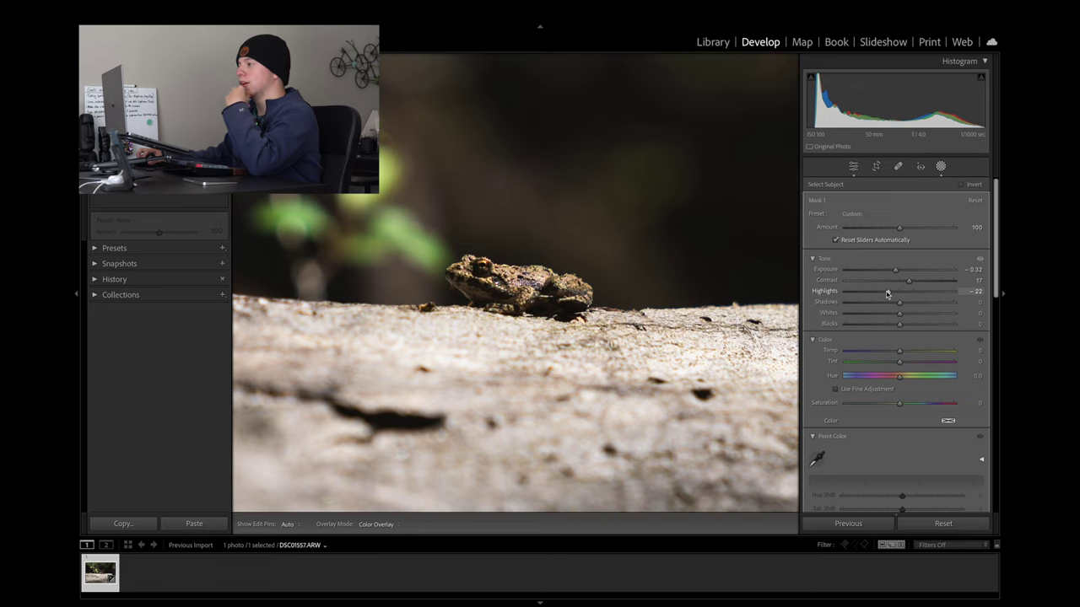
{"action": "left_click_drag", "start_coordinate": [887, 294], "coordinate": [886, 292]}
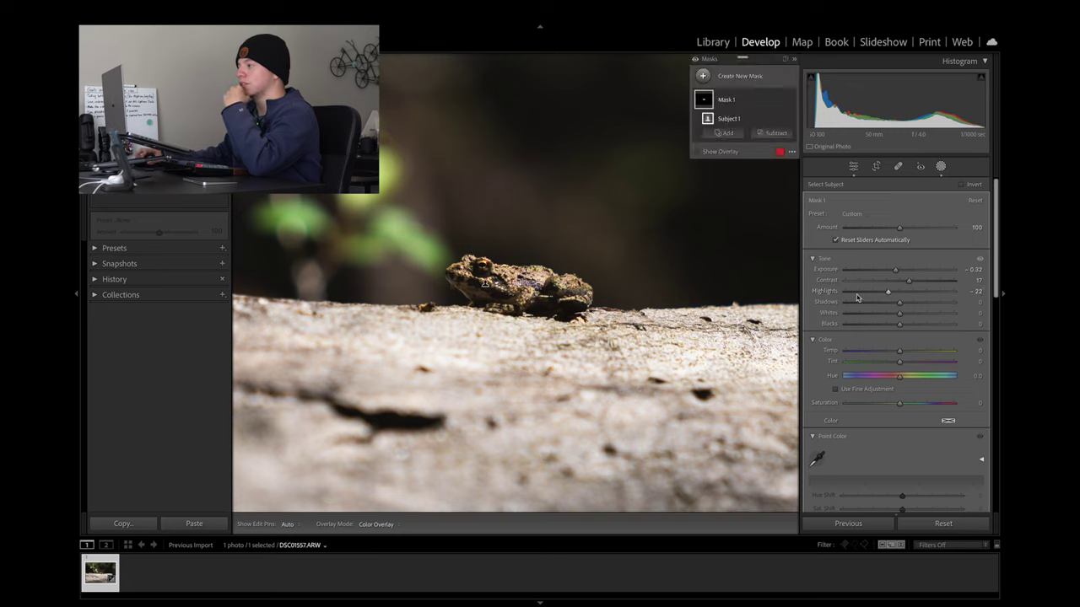
{"action": "left_click_drag", "start_coordinate": [899, 302], "coordinate": [910, 323]}
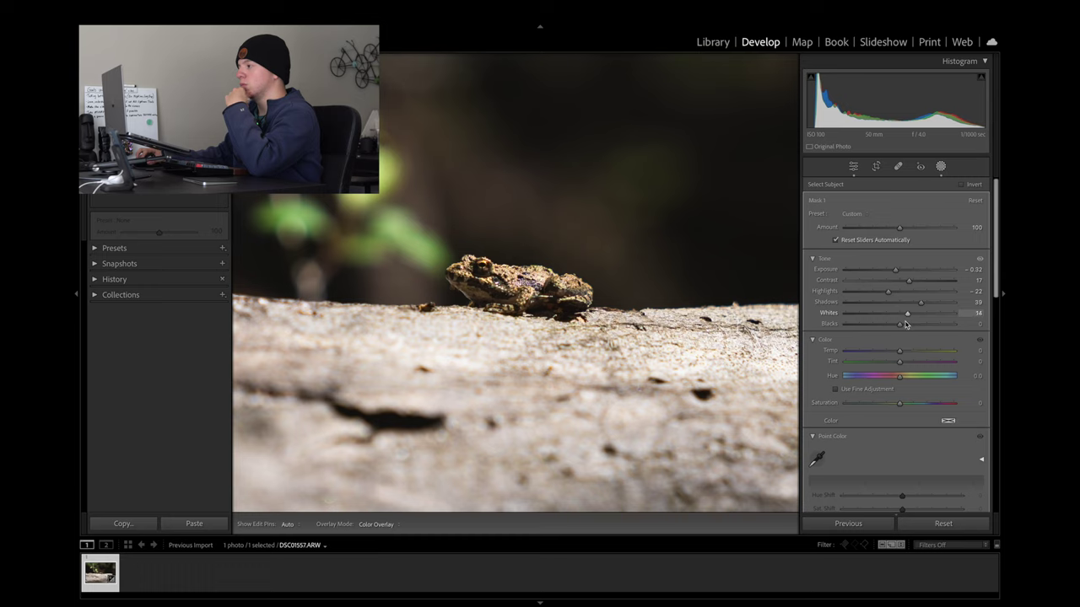
{"action": "left_click_drag", "start_coordinate": [907, 320], "coordinate": [909, 319]}
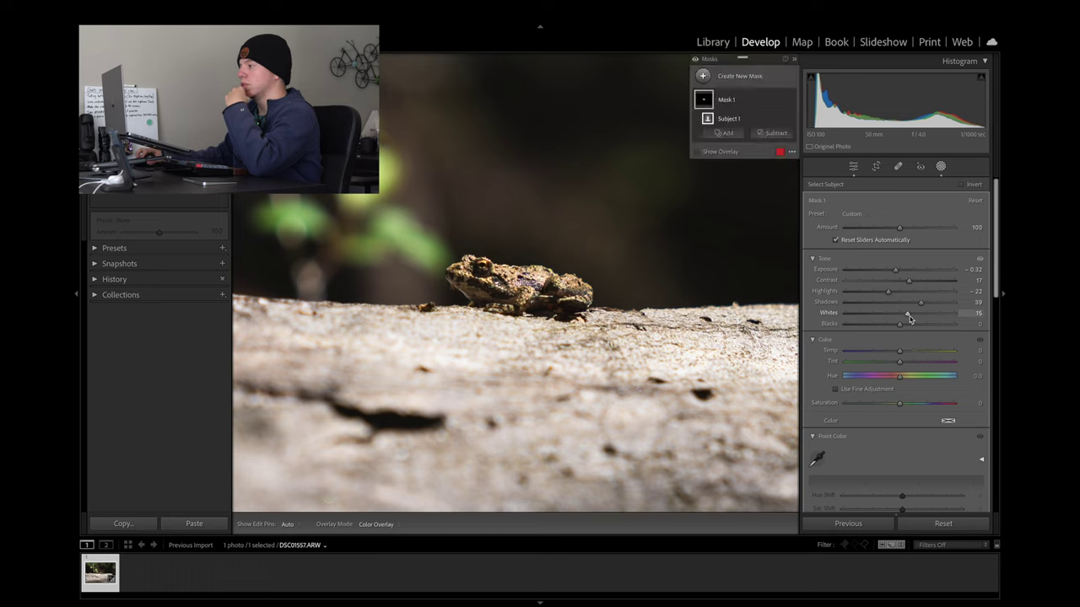
{"action": "left_click", "coordinate": [903, 331]}
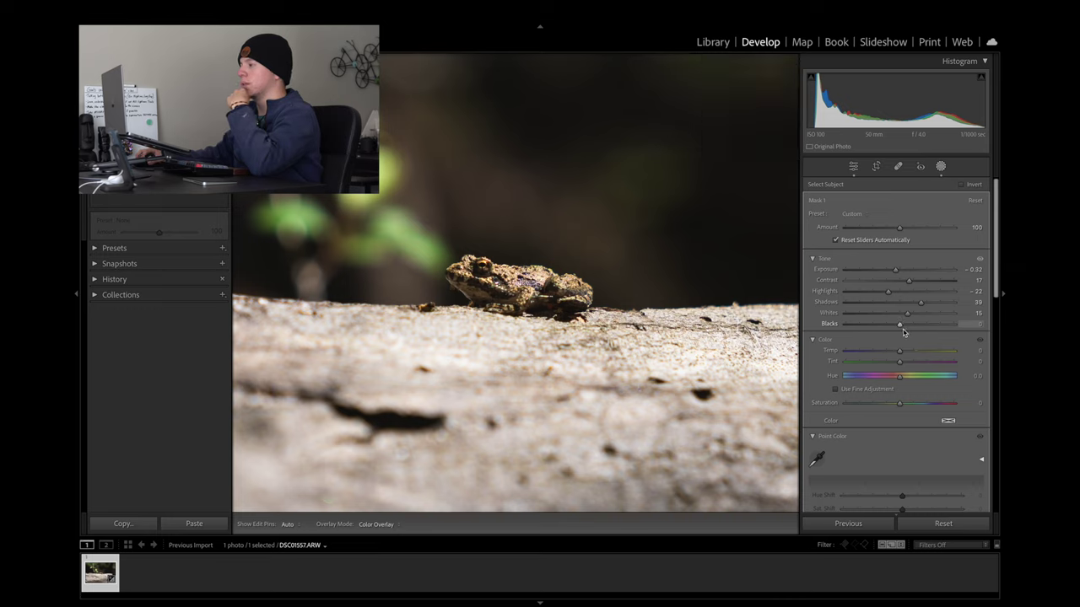
{"action": "left_click_drag", "start_coordinate": [905, 332], "coordinate": [893, 335]}
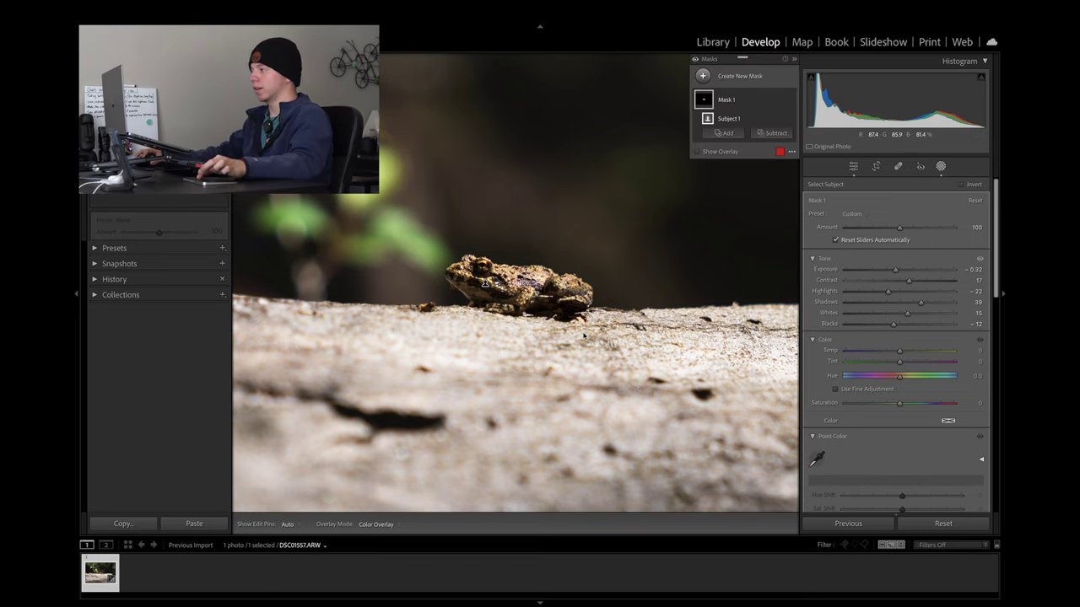
Compare the frog with and without the mask's tone adjustments, both up close and in the whole photo.
{"action": "key", "text": "backslash"}
{"action": "left_click", "coordinate": [980, 260]}
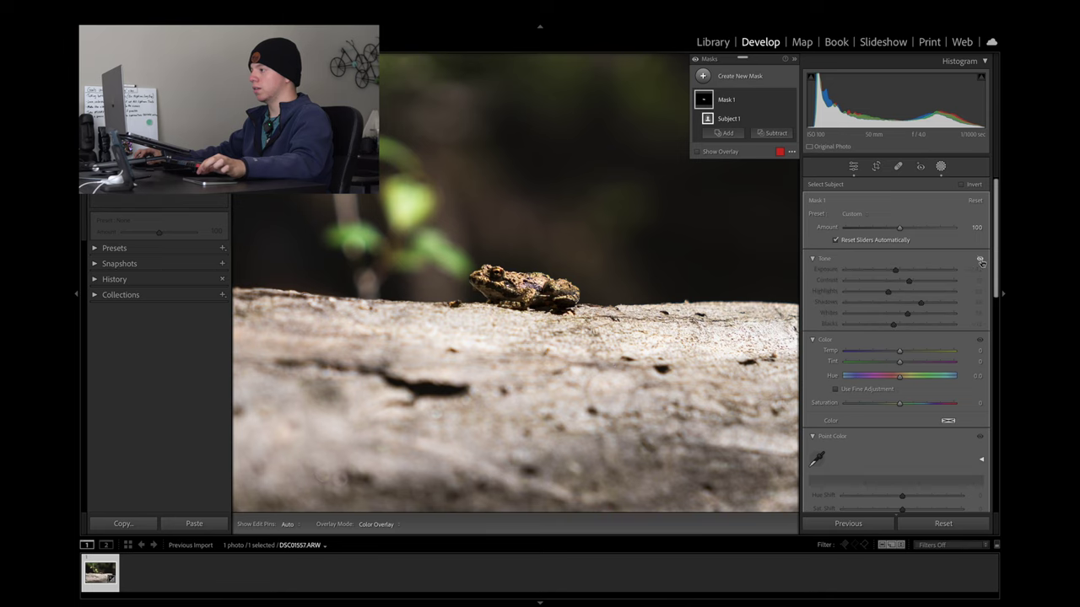
{"action": "left_click", "coordinate": [980, 260]}
{"action": "key", "text": "backslash"}
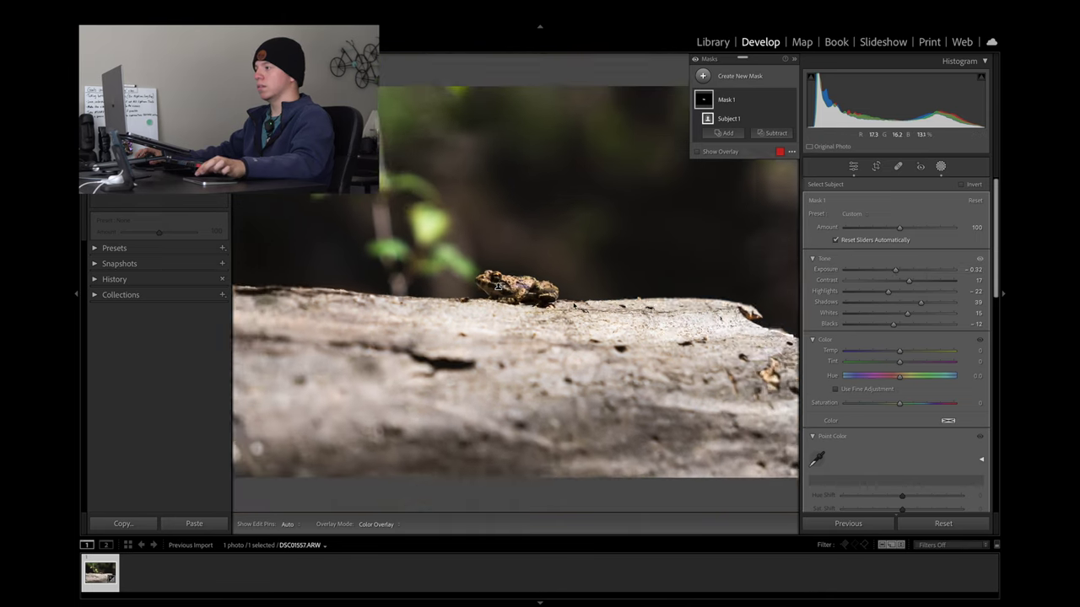
{"action": "left_click", "coordinate": [980, 260]}
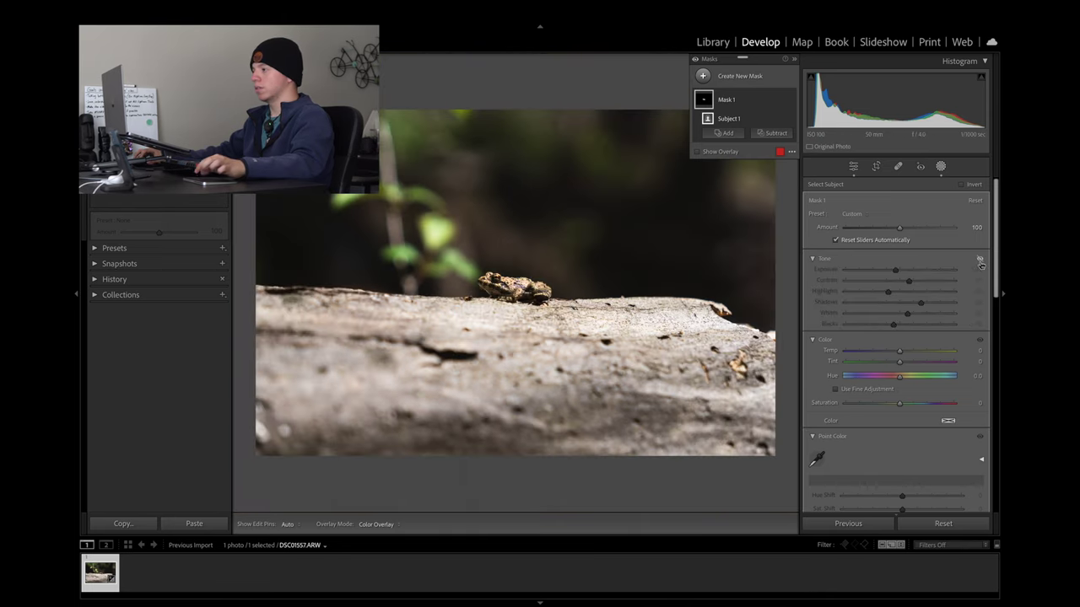
{"action": "left_click", "coordinate": [980, 260]}
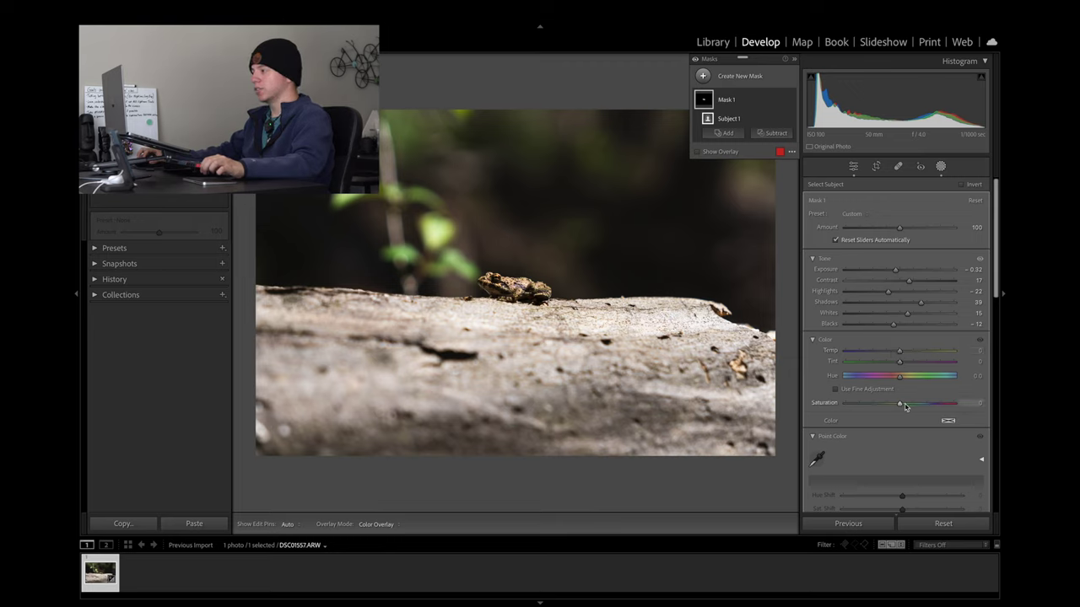
Try Saturation 35 and a green Hue shift of 47.8 on the frog's mask, and reset the Hue to 0.
{"action": "left_click_drag", "start_coordinate": [902, 406], "coordinate": [919, 407]}
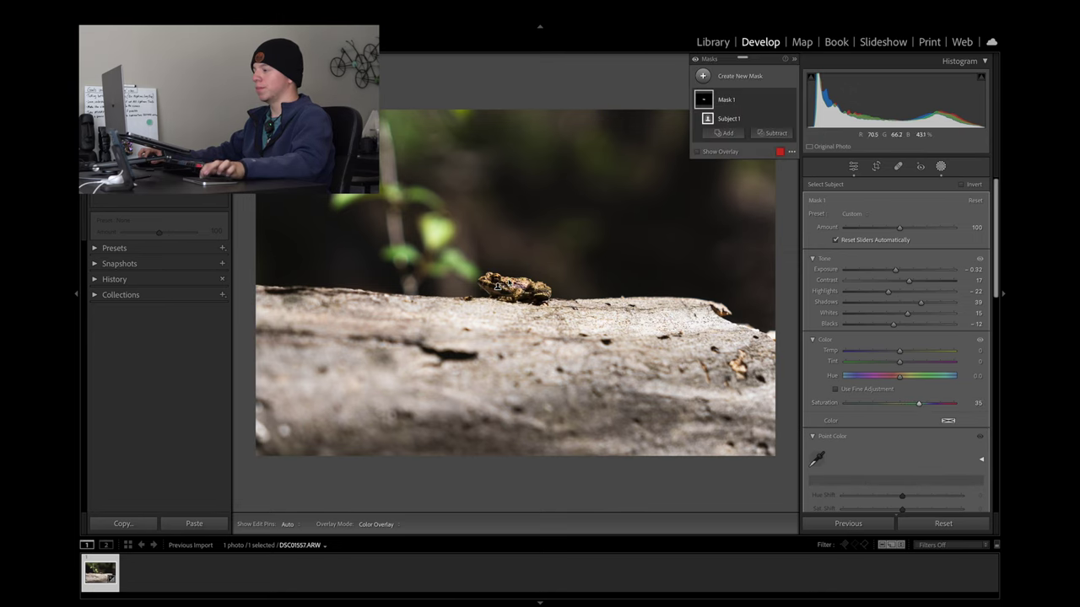
{"action": "left_click", "coordinate": [496, 288]}
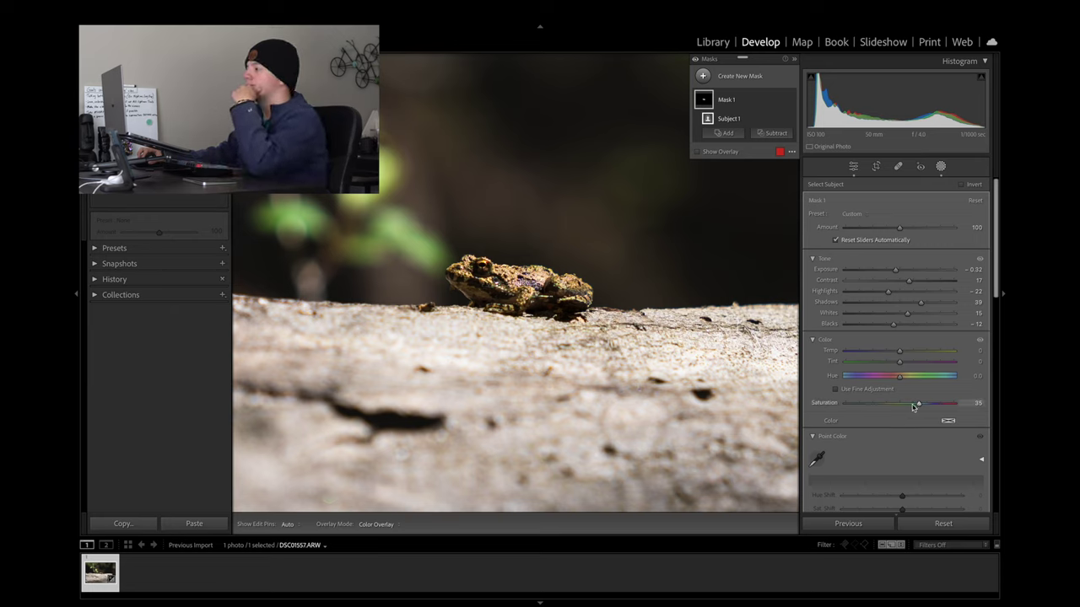
{"action": "left_click_drag", "start_coordinate": [900, 377], "coordinate": [914, 381]}
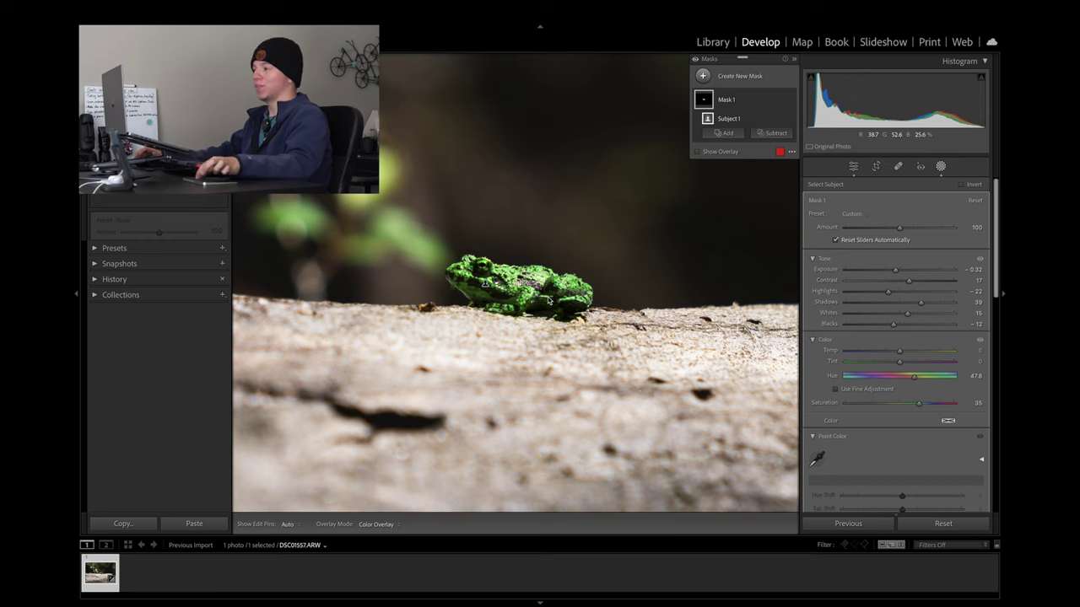
{"action": "left_click", "coordinate": [582, 282]}
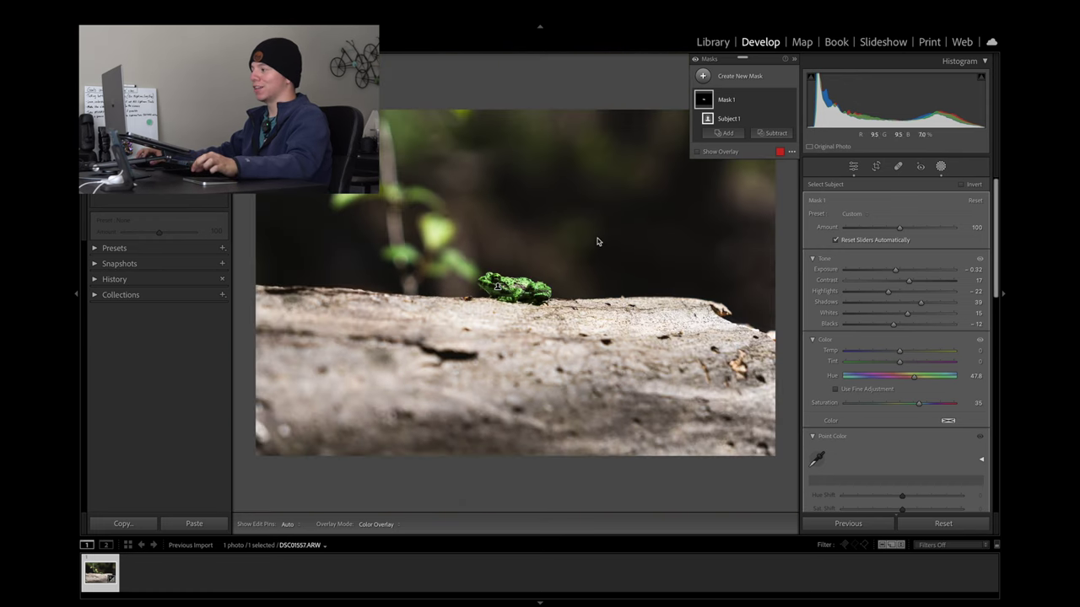
{"action": "mouse_move", "coordinate": [915, 378]}
{"action": "left_mouse_down"}
{"action": "mouse_move", "coordinate": [847, 385]}
{"action": "mouse_move", "coordinate": [899, 386]}
{"action": "left_mouse_up"}
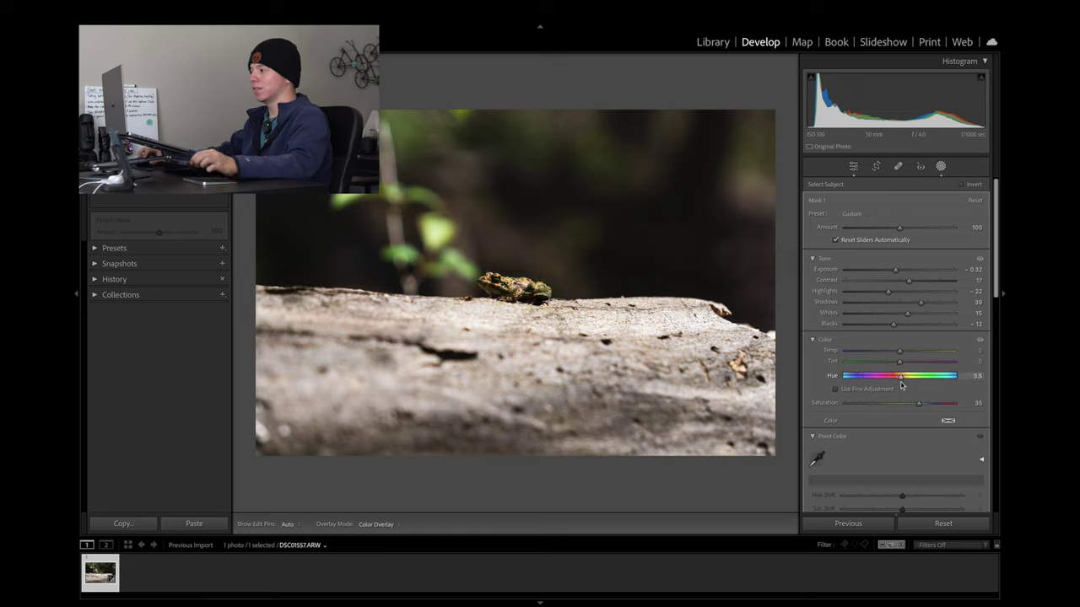
{"action": "left_click", "coordinate": [976, 375]}
{"action": "key", "text": "Return"}
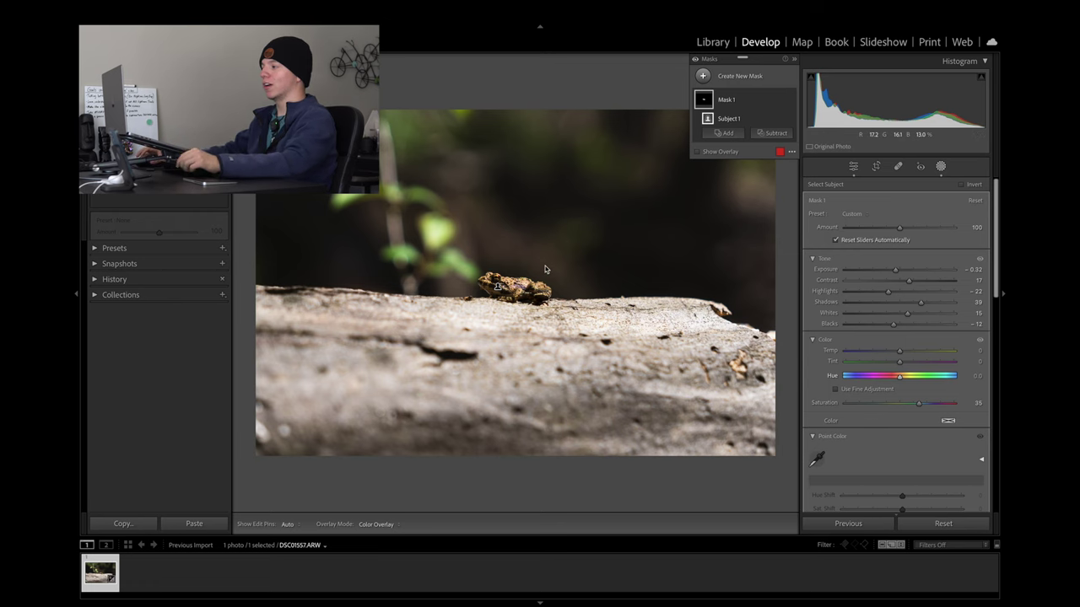
Set the frog mask's Saturation to 25, judging it up close, and leave its Temp at 0.
{"action": "left_click", "coordinate": [514, 272]}
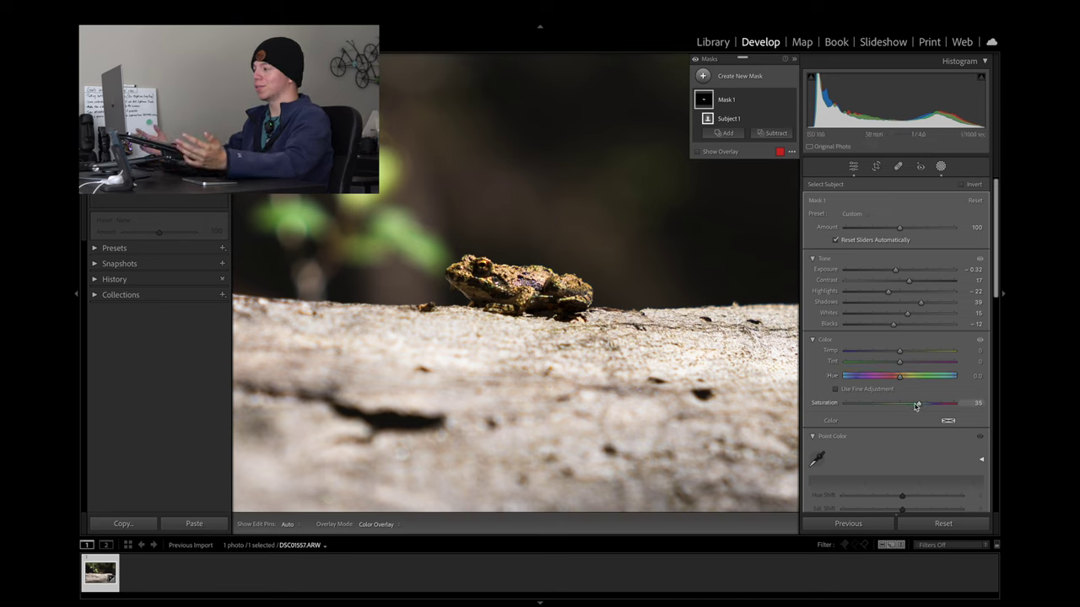
{"action": "mouse_move", "coordinate": [923, 407]}
{"action": "left_mouse_down"}
{"action": "mouse_move", "coordinate": [899, 415]}
{"action": "mouse_move", "coordinate": [917, 410]}
{"action": "left_mouse_up"}
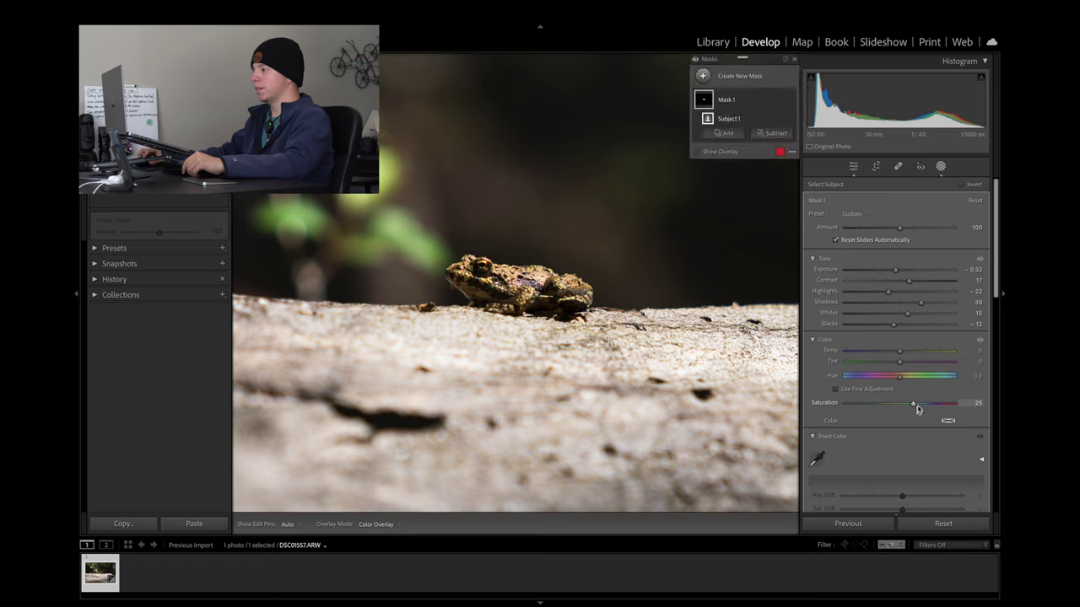
{"action": "left_click", "coordinate": [901, 356]}
{"action": "left_click_drag", "start_coordinate": [901, 356], "coordinate": [913, 354]}
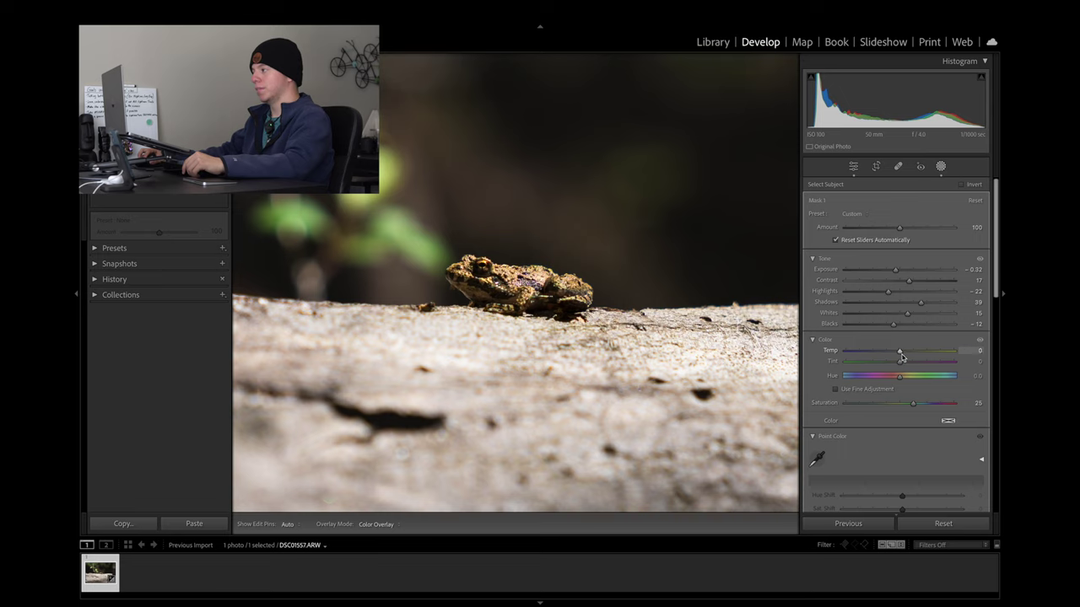
{"action": "left_click_drag", "start_coordinate": [901, 356], "coordinate": [901, 355]}
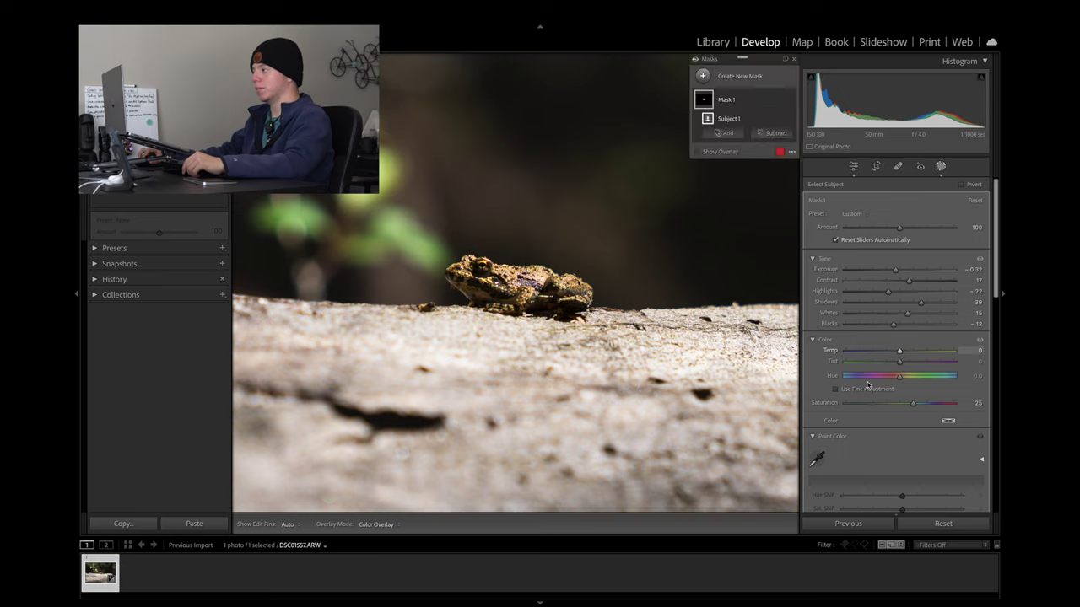
Compare the frog repeatedly with and without the mask's color adjustments and view the whole photo.
{"action": "left_click", "coordinate": [981, 341]}
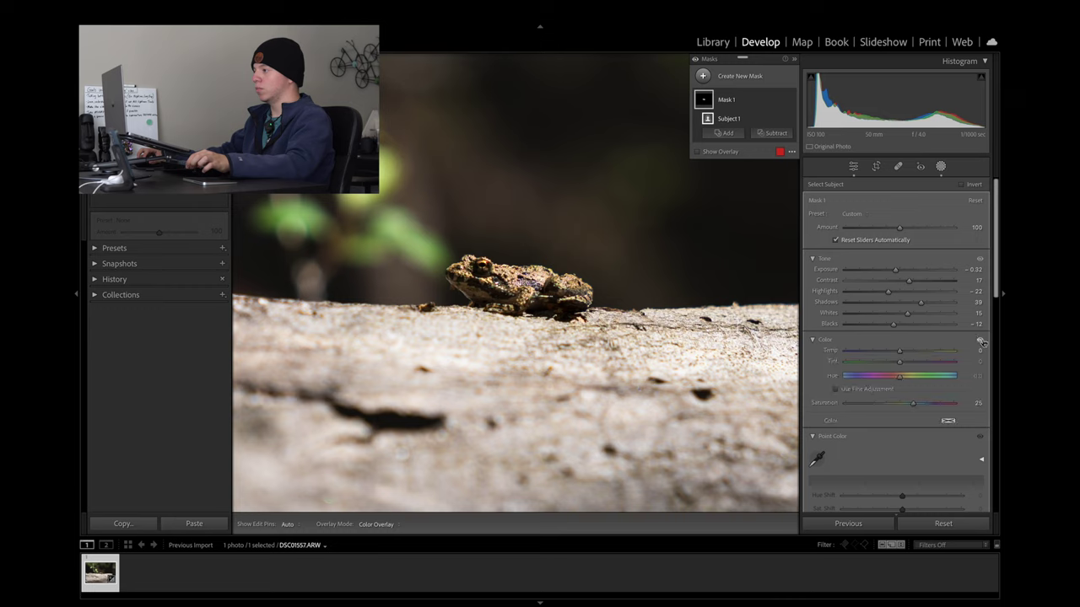
{"action": "left_click", "coordinate": [981, 341]}
{"action": "left_click", "coordinate": [981, 341]}
{"action": "left_click", "coordinate": [981, 341]}
{"action": "left_click", "coordinate": [981, 341]}
{"action": "left_click", "coordinate": [981, 341]}
{"action": "left_click", "coordinate": [981, 340]}
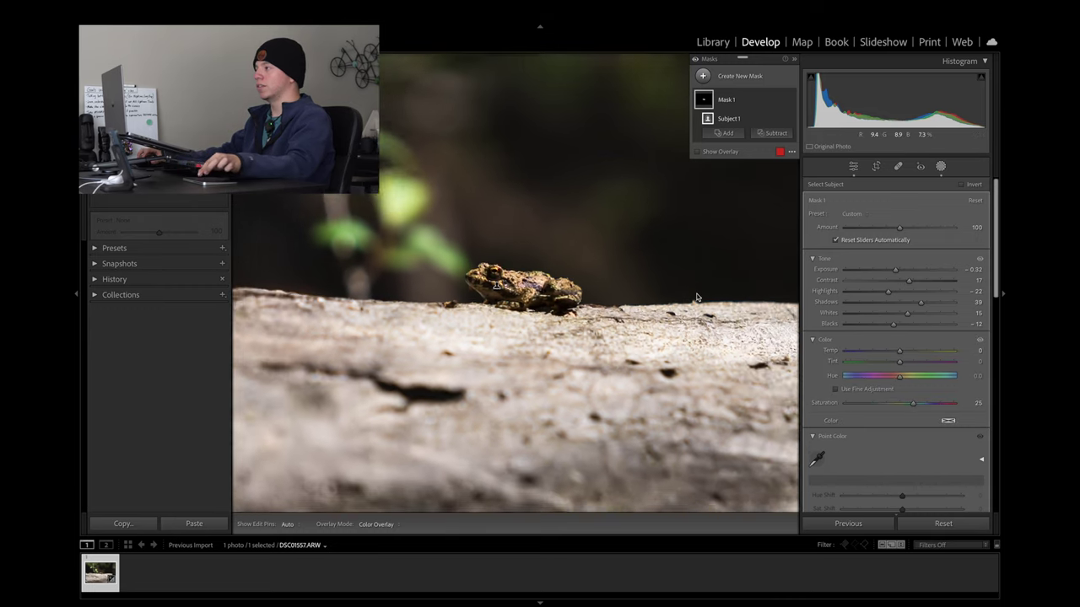
{"action": "key", "text": "backslash"}
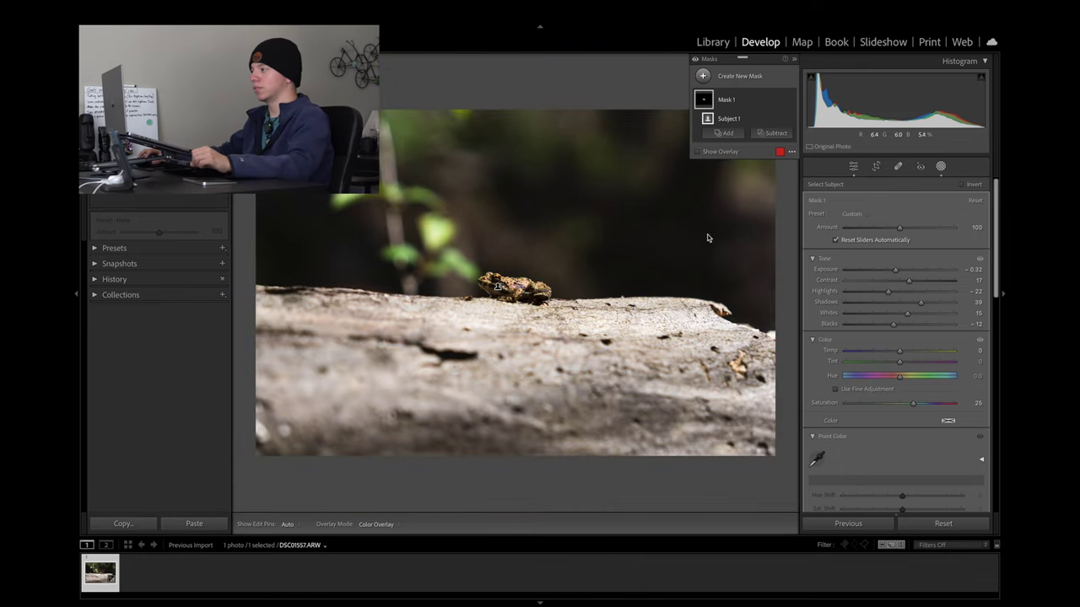
Collapse the mask's Tone, Color, Point Color and Curve sections to reach its Effects settings.
{"action": "left_click", "coordinate": [818, 261]}
{"action": "left_click", "coordinate": [826, 276]}
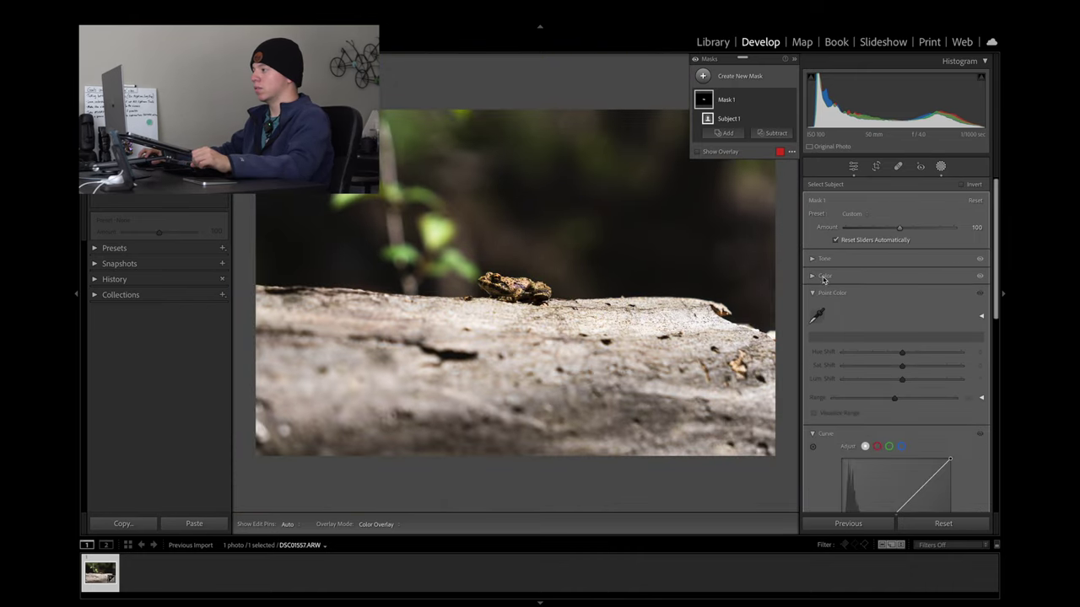
{"action": "left_click", "coordinate": [820, 295]}
{"action": "scroll", "coordinate": [979, 269], "scroll_direction": "down", "scroll_amount": 1}
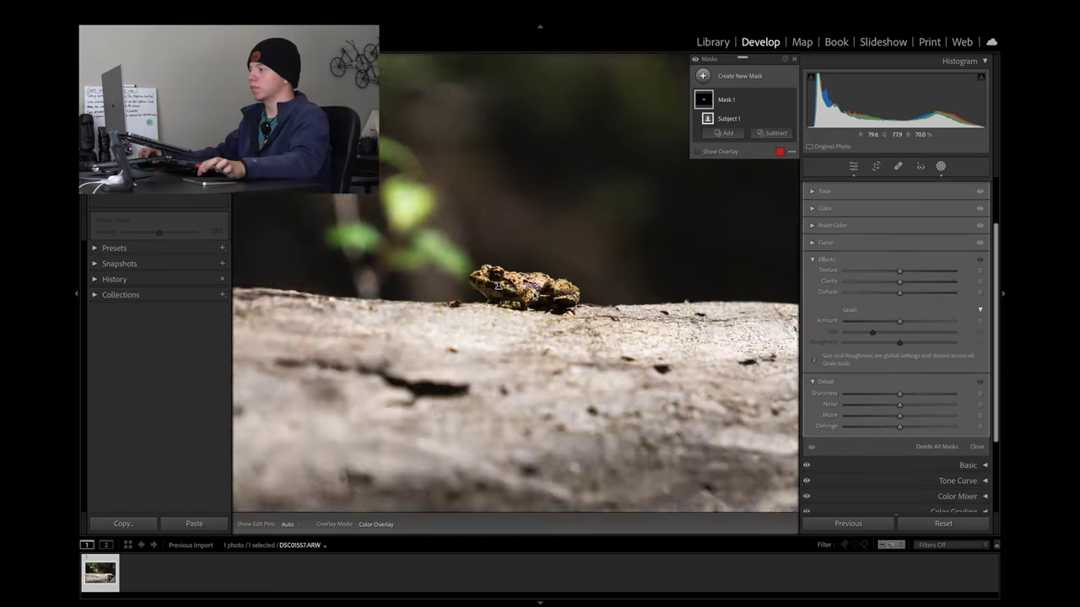
Set the frog mask's Texture to -19 and Clarity to 16, try Dehaze at -10 and return it to 0.
{"action": "scroll", "coordinate": [533, 293], "scroll_direction": "up", "scroll_amount": 2}
{"action": "scroll", "coordinate": [533, 294], "scroll_direction": "up", "scroll_amount": 2}
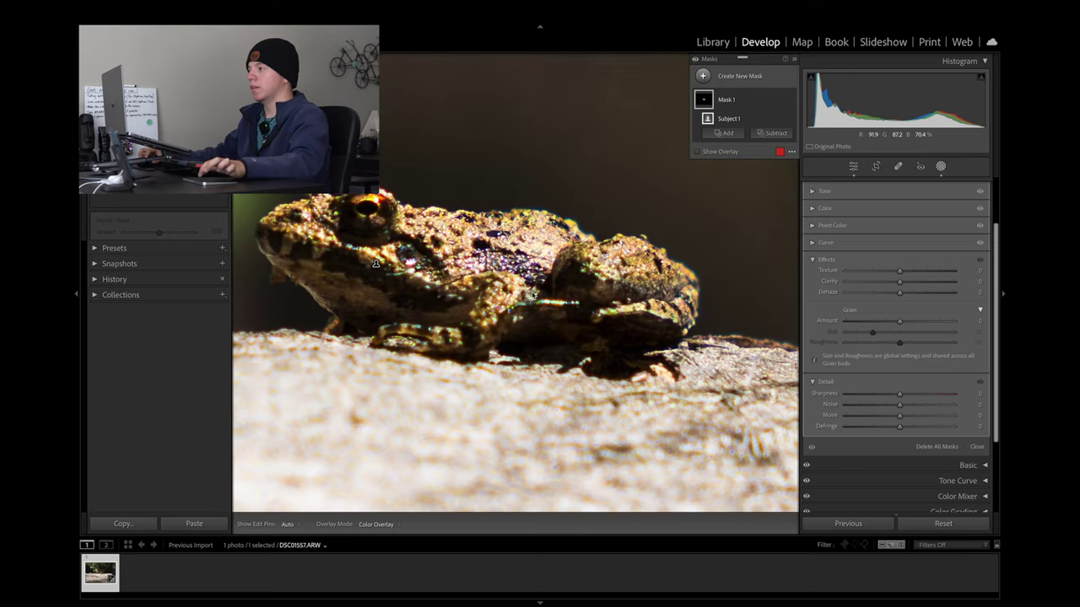
{"action": "mouse_move", "coordinate": [899, 276]}
{"action": "left_mouse_down"}
{"action": "mouse_move", "coordinate": [937, 276]}
{"action": "mouse_move", "coordinate": [850, 281]}
{"action": "mouse_move", "coordinate": [917, 277]}
{"action": "mouse_move", "coordinate": [885, 286]}
{"action": "left_mouse_up"}
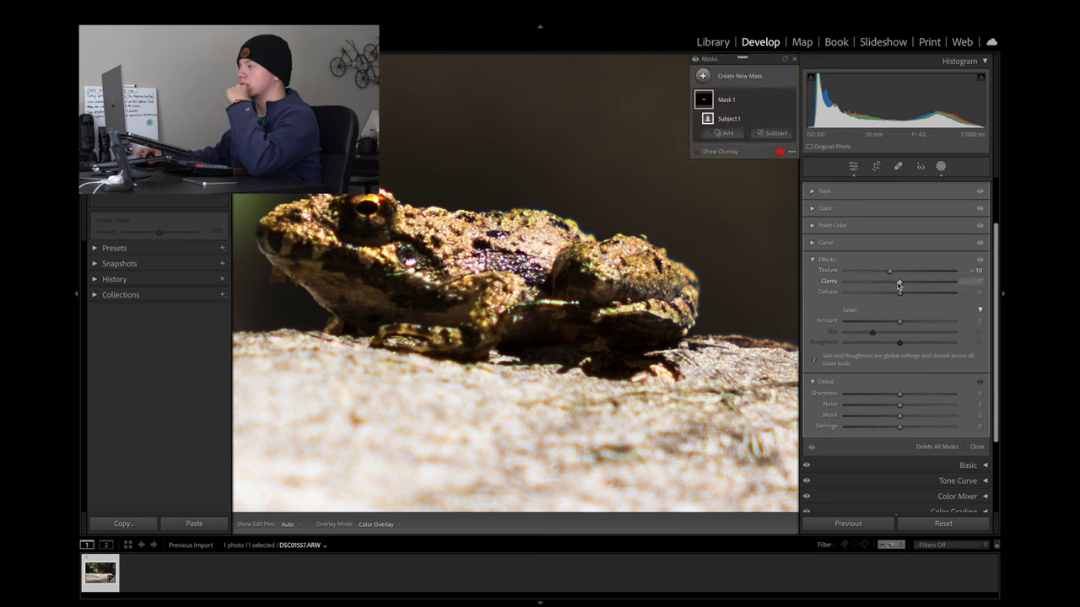
{"action": "mouse_move", "coordinate": [897, 285]}
{"action": "left_mouse_down"}
{"action": "mouse_move", "coordinate": [886, 291]}
{"action": "mouse_move", "coordinate": [912, 290]}
{"action": "left_mouse_up"}
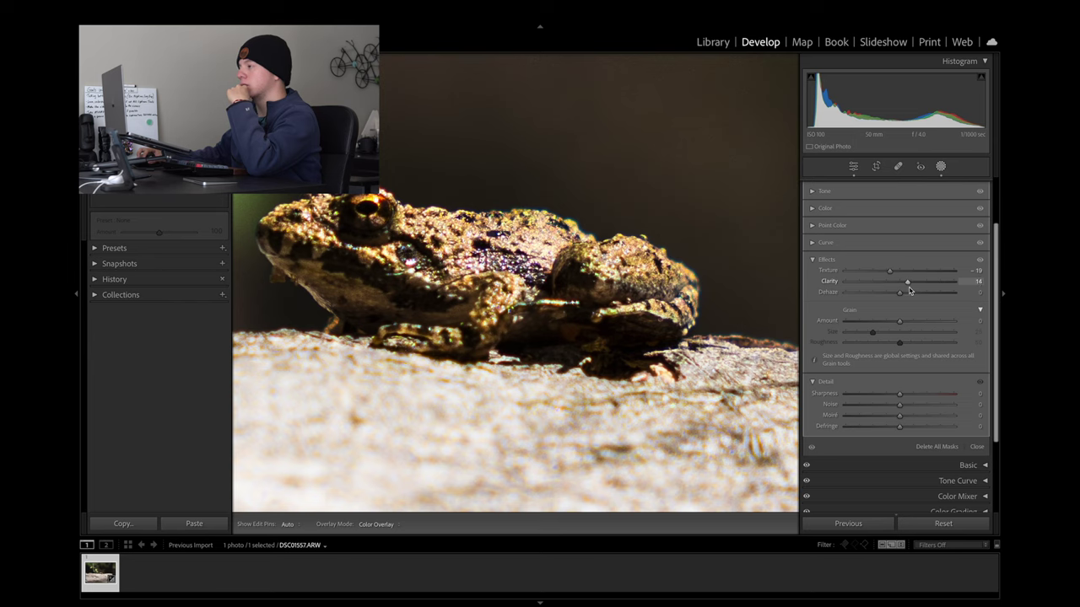
{"action": "mouse_move", "coordinate": [899, 293]}
{"action": "left_mouse_down"}
{"action": "mouse_move", "coordinate": [911, 295]}
{"action": "mouse_move", "coordinate": [898, 302]}
{"action": "left_mouse_up"}
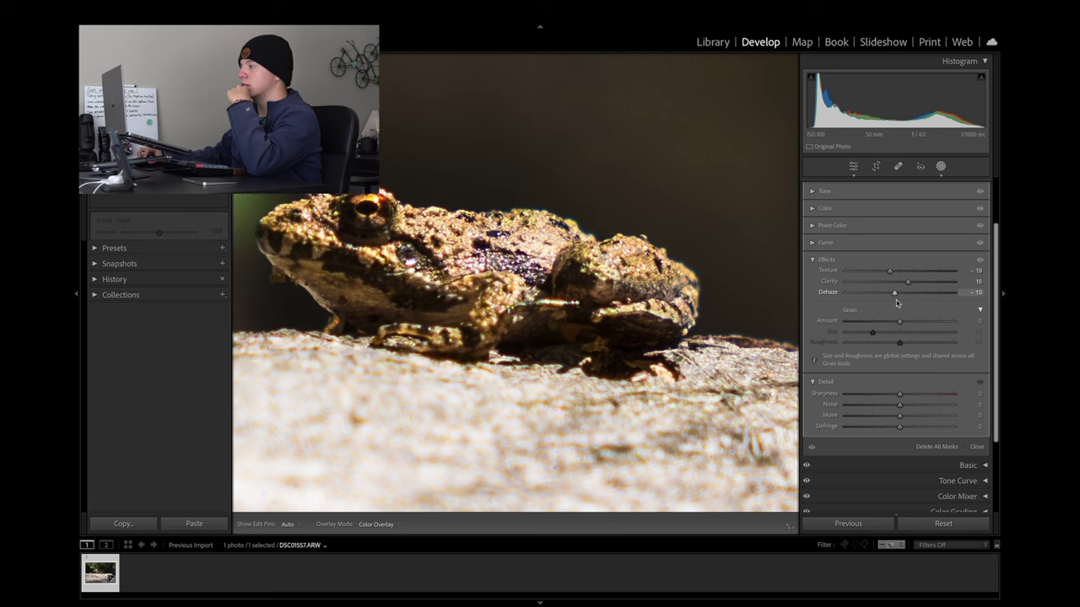
{"action": "left_click_drag", "start_coordinate": [899, 303], "coordinate": [901, 301]}
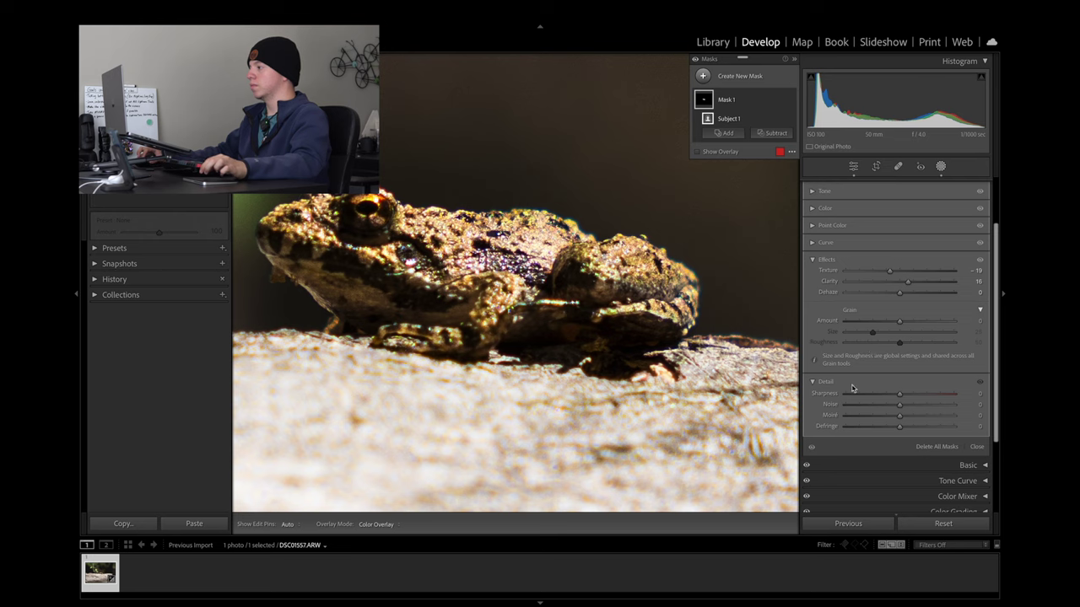
Set the frog mask's Sharpness to 33 in its Detail settings, try raising Noise and return it to 0.
{"action": "left_click", "coordinate": [820, 261]}
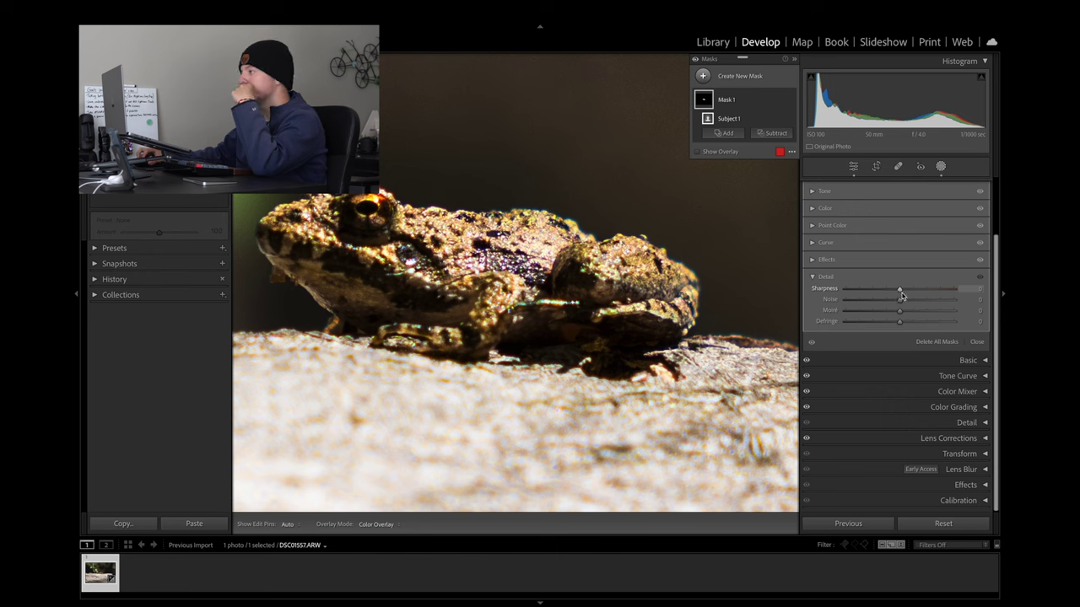
{"action": "mouse_move", "coordinate": [901, 294]}
{"action": "left_mouse_down"}
{"action": "mouse_move", "coordinate": [931, 290]}
{"action": "mouse_move", "coordinate": [863, 293]}
{"action": "mouse_move", "coordinate": [921, 293]}
{"action": "left_mouse_up"}
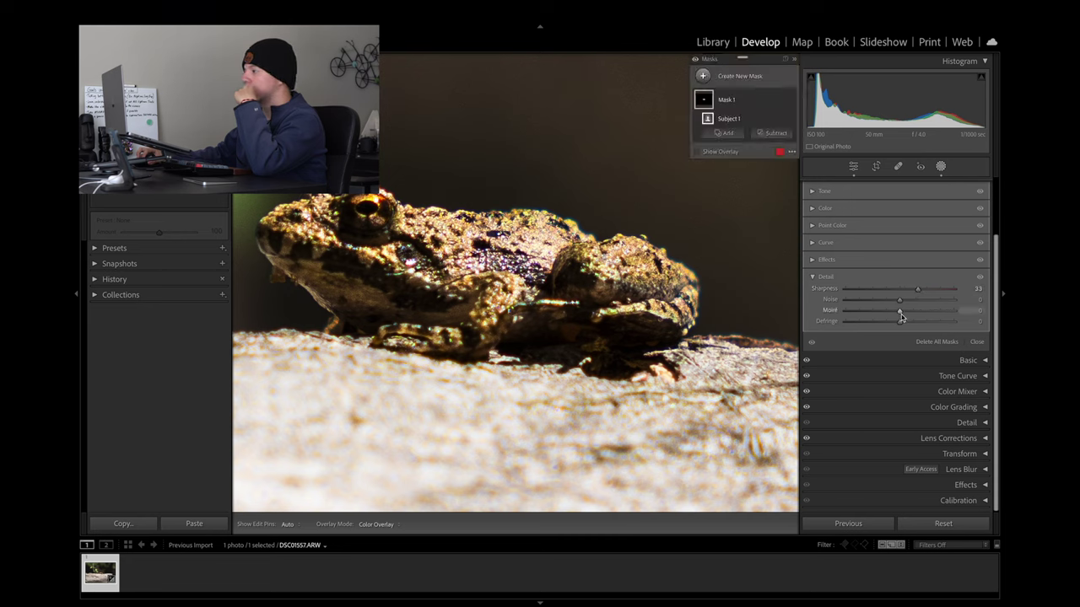
{"action": "mouse_move", "coordinate": [900, 302]}
{"action": "left_mouse_down"}
{"action": "mouse_move", "coordinate": [911, 303]}
{"action": "mouse_move", "coordinate": [869, 304]}
{"action": "mouse_move", "coordinate": [909, 304]}
{"action": "left_mouse_up"}
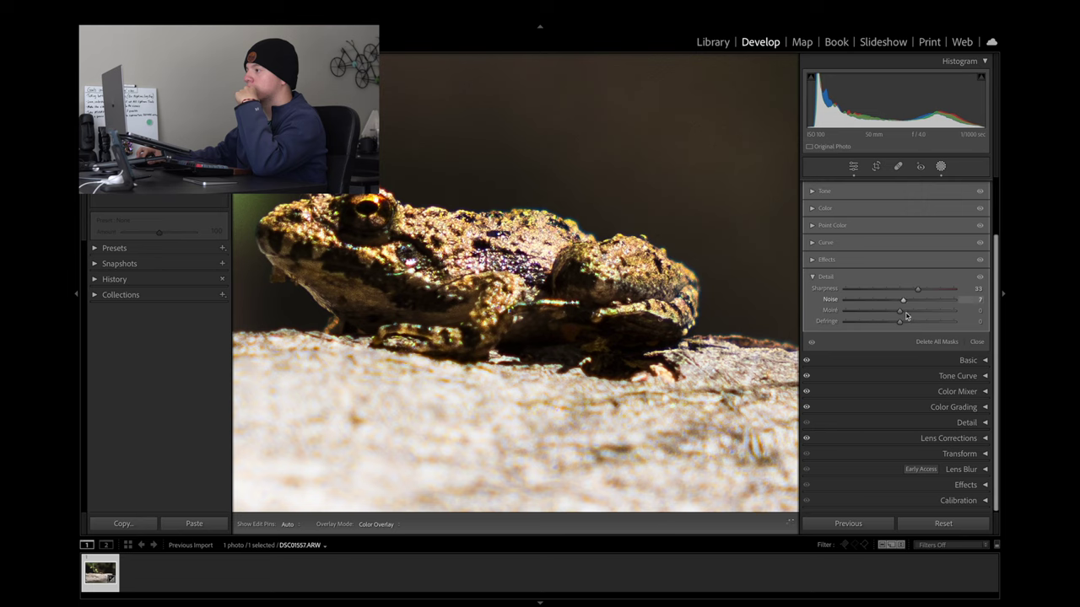
{"action": "left_click_drag", "start_coordinate": [942, 307], "coordinate": [899, 307]}
{"action": "left_click", "coordinate": [972, 299]}
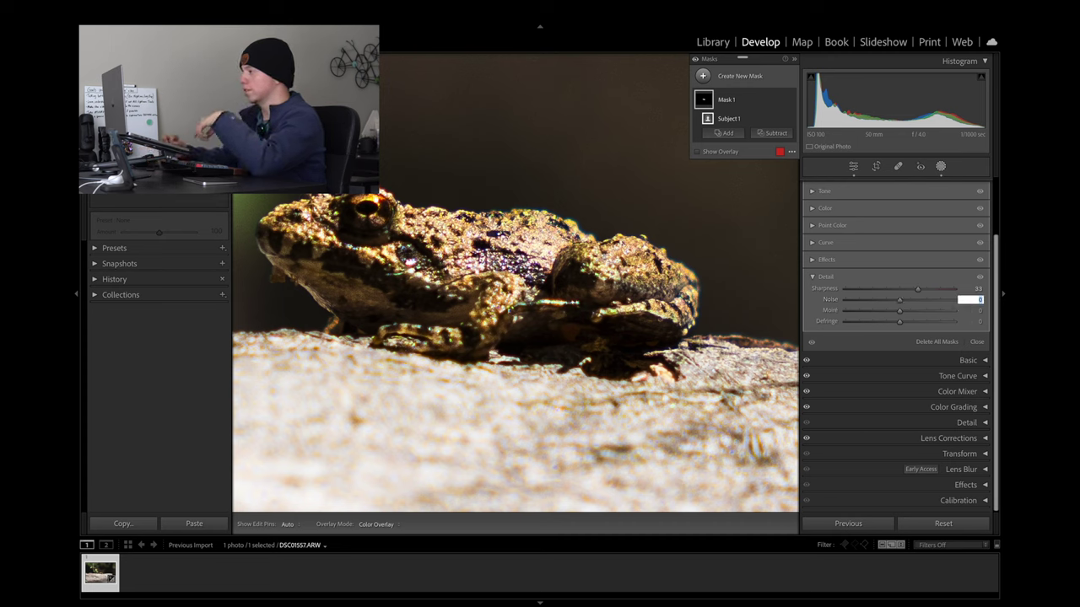
Try lowering the frog mask's Defringe and return it to 0.
{"action": "left_click_drag", "start_coordinate": [899, 321], "coordinate": [845, 324]}
{"action": "double_click", "coordinate": [900, 324]}
{"action": "left_click", "coordinate": [971, 322]}
{"action": "key", "text": "Return"}
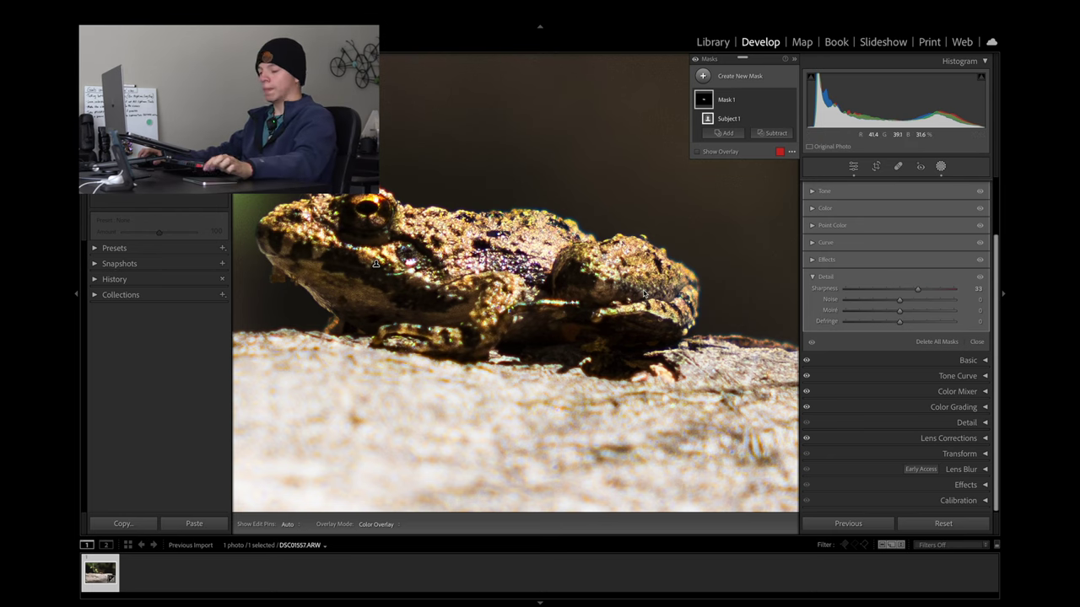
Leave masking and compare the whole edited photo repeatedly with its unedited Before version.
{"action": "key", "text": "z"}
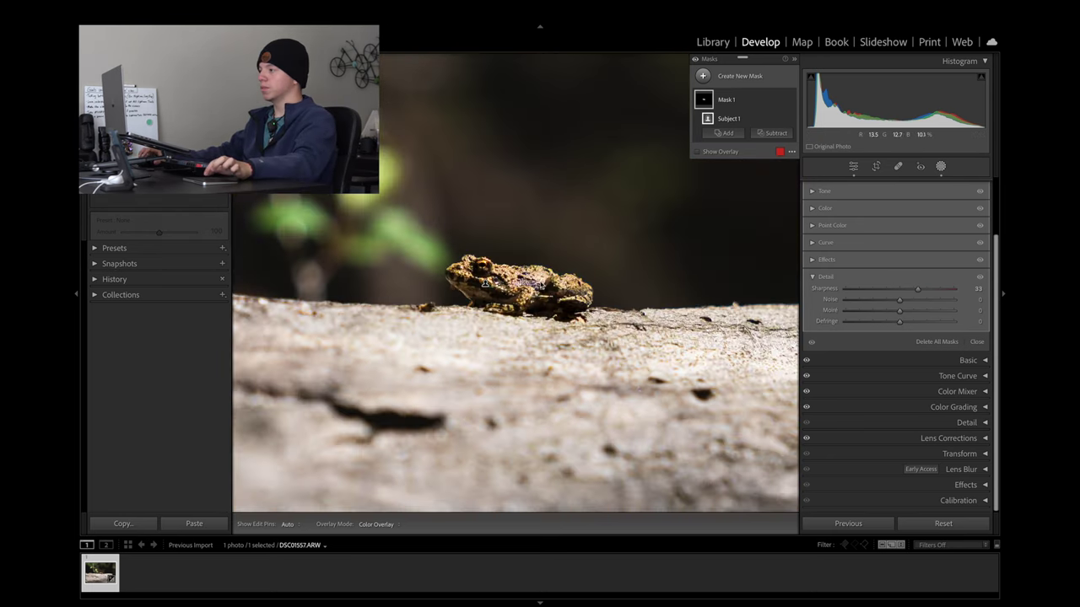
{"action": "key", "text": "z"}
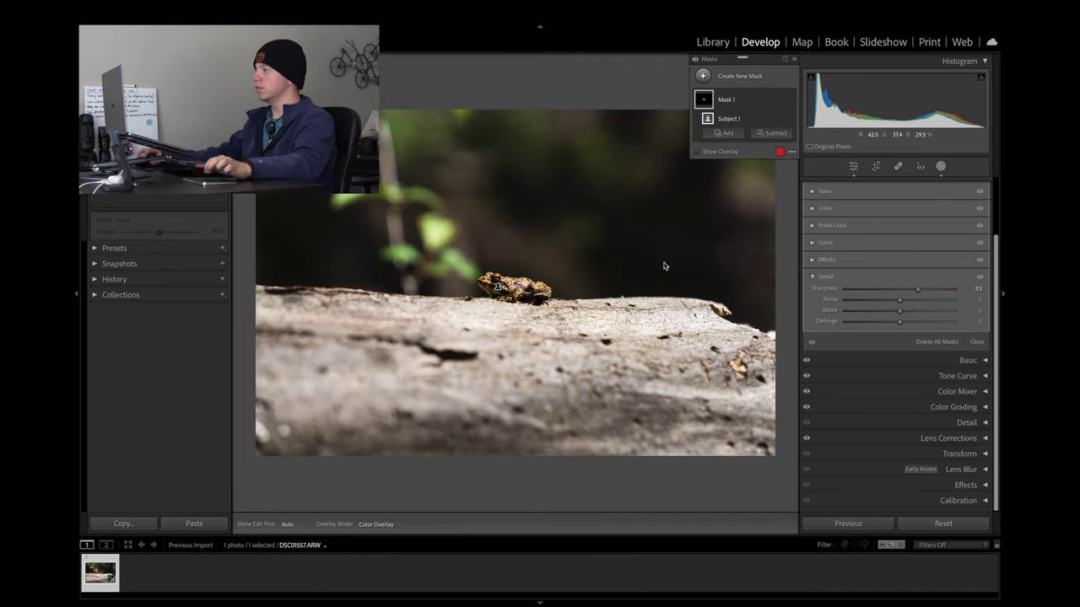
{"action": "left_click", "coordinate": [940, 167]}
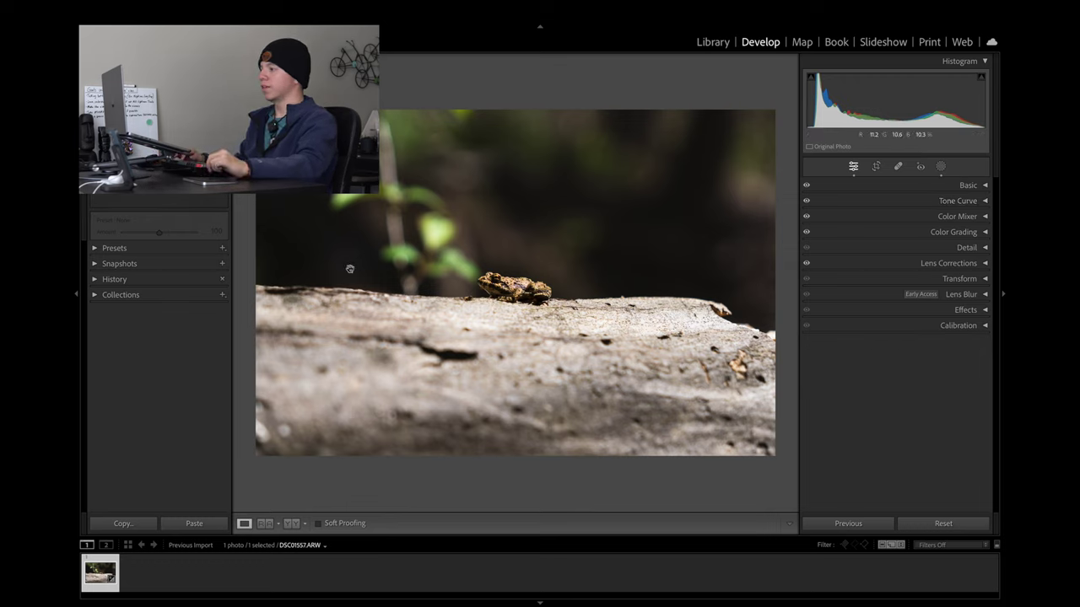
{"action": "key", "text": "backslash"}
{"action": "key", "text": "backslash"}
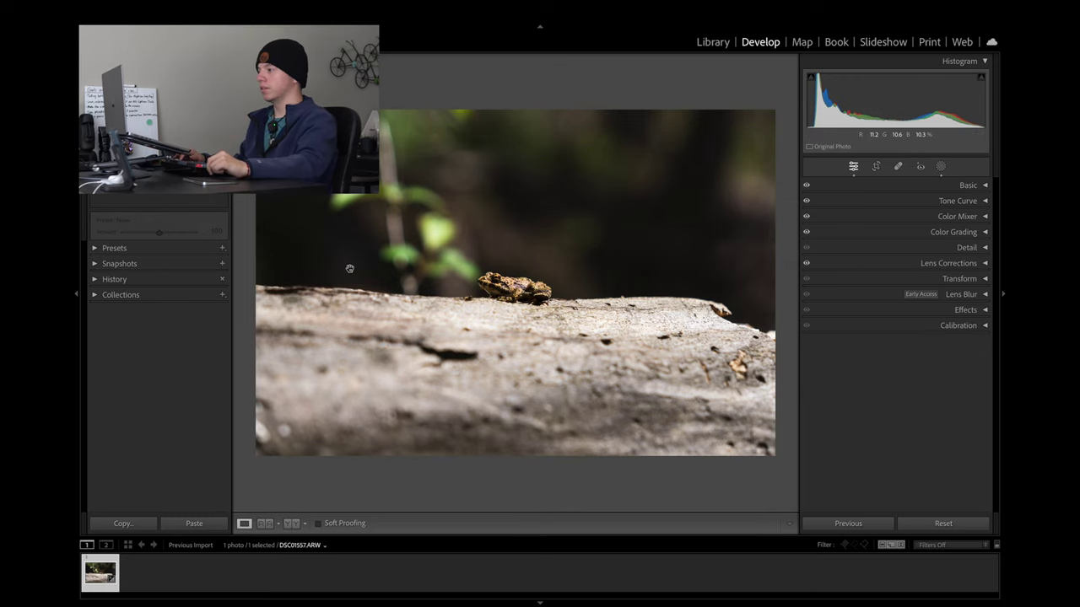
{"action": "key", "text": "backslash"}
{"action": "key", "text": "backslash"}
{"action": "key", "text": "backslash"}
{"action": "key", "text": "backslash"}
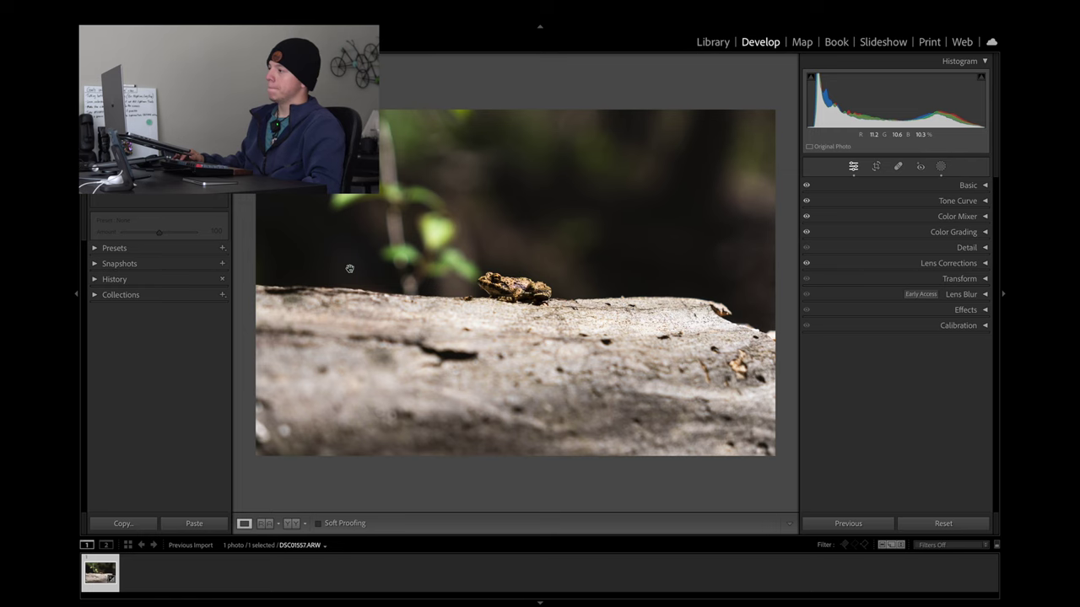
{"action": "key", "text": "backslash"}
{"action": "key", "text": "backslash"}
{"action": "key", "text": "backslash"}
{"action": "key", "text": "backslash"}
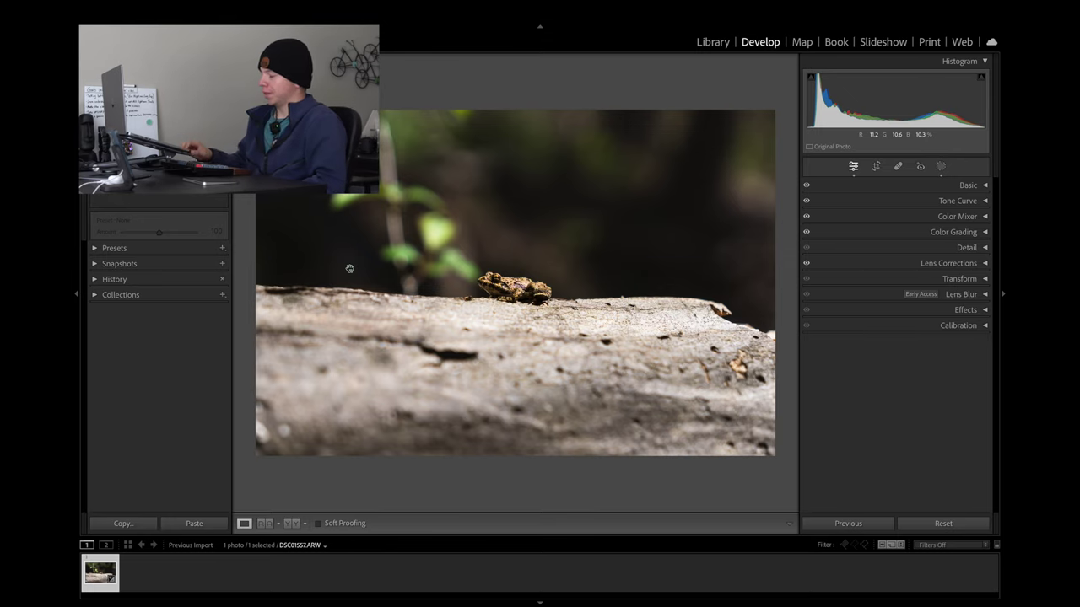
{"action": "key", "text": "backslash"}
{"action": "key", "text": "backslash"}
{"action": "key", "text": "backslash"}
{"action": "key", "text": "backslash"}
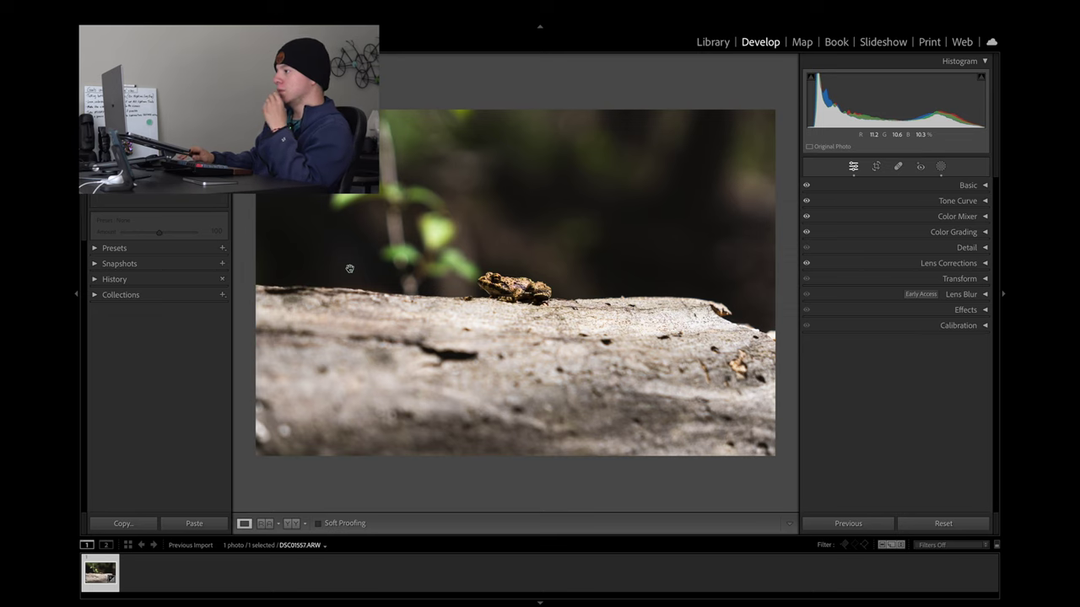
{"action": "key", "text": "backslash"}
{"action": "key", "text": "backslash"}
{"action": "key", "text": "backslash"}
{"action": "key", "text": "backslash"}
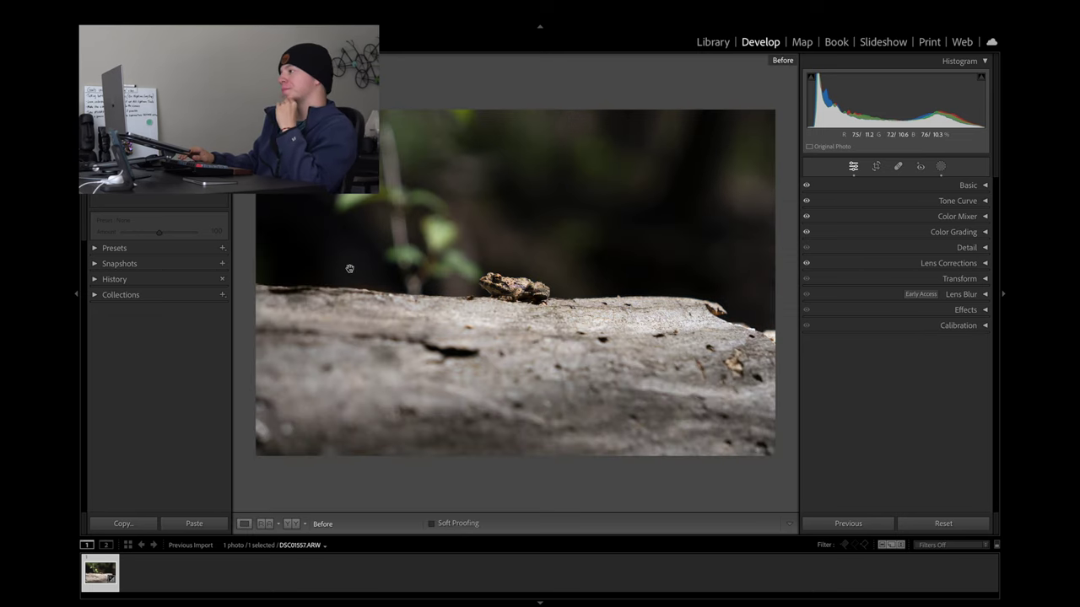
{"action": "key", "text": "backslash"}
{"action": "key", "text": "backslash"}
{"action": "key", "text": "backslash"}
{"action": "key", "text": "backslash"}
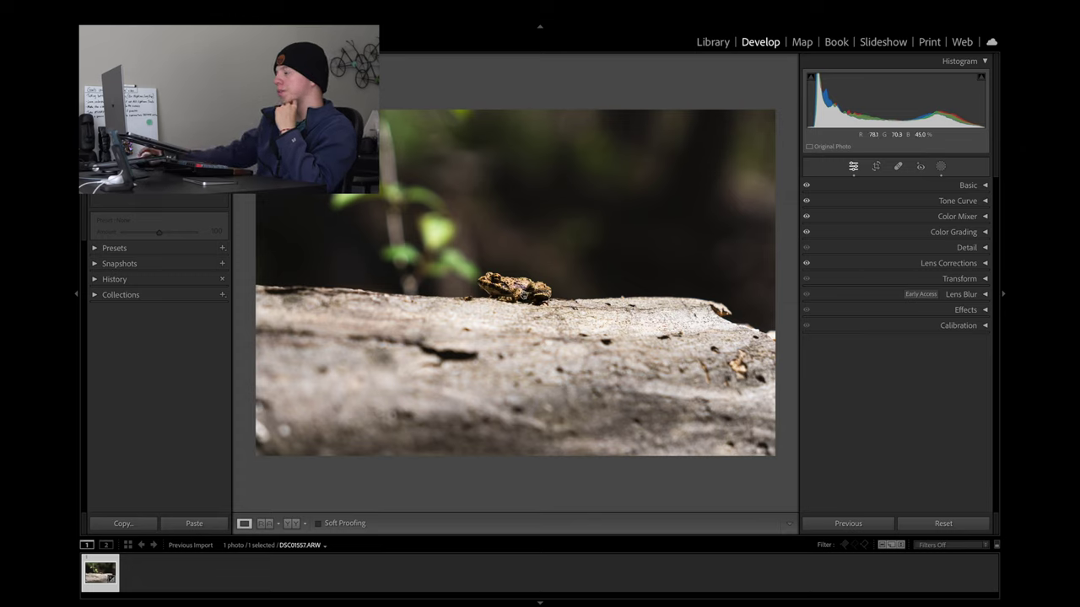
{"action": "key", "text": "backslash"}
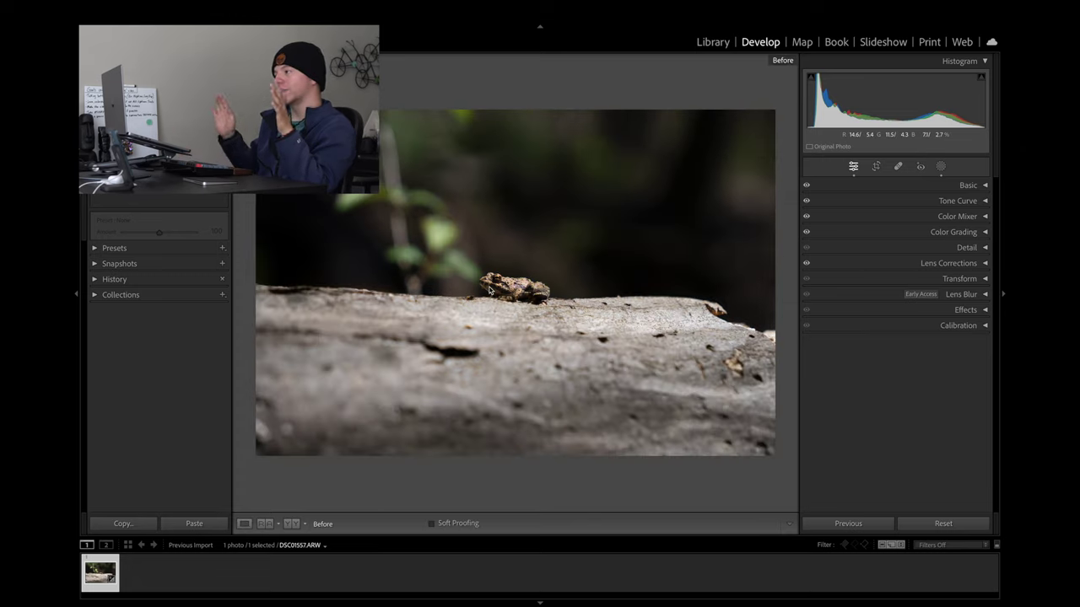
{"action": "key", "text": "backslash"}
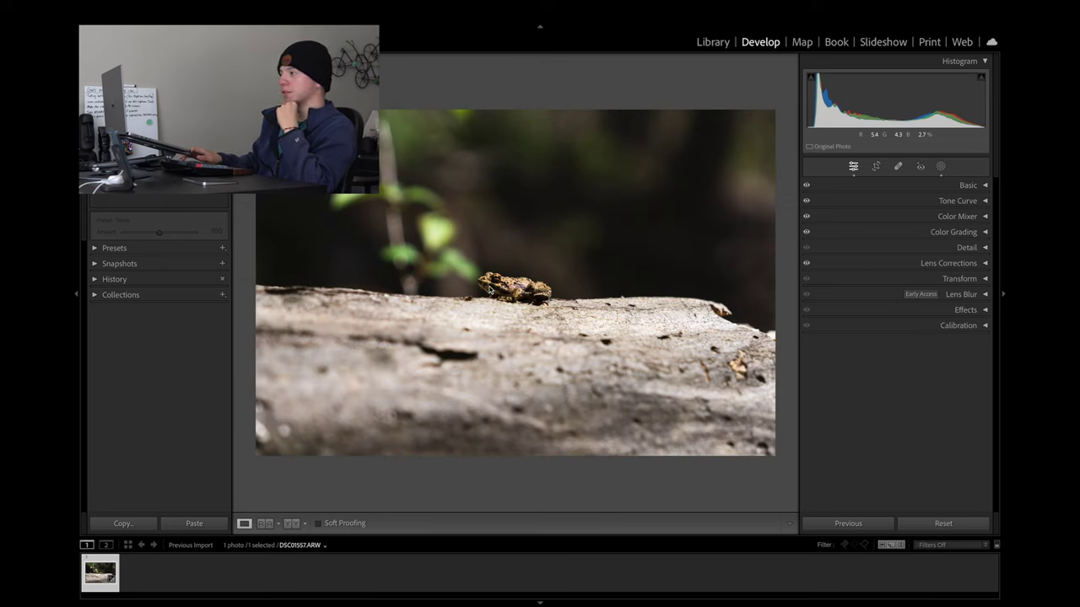
{"action": "left_click", "coordinate": [944, 170]}
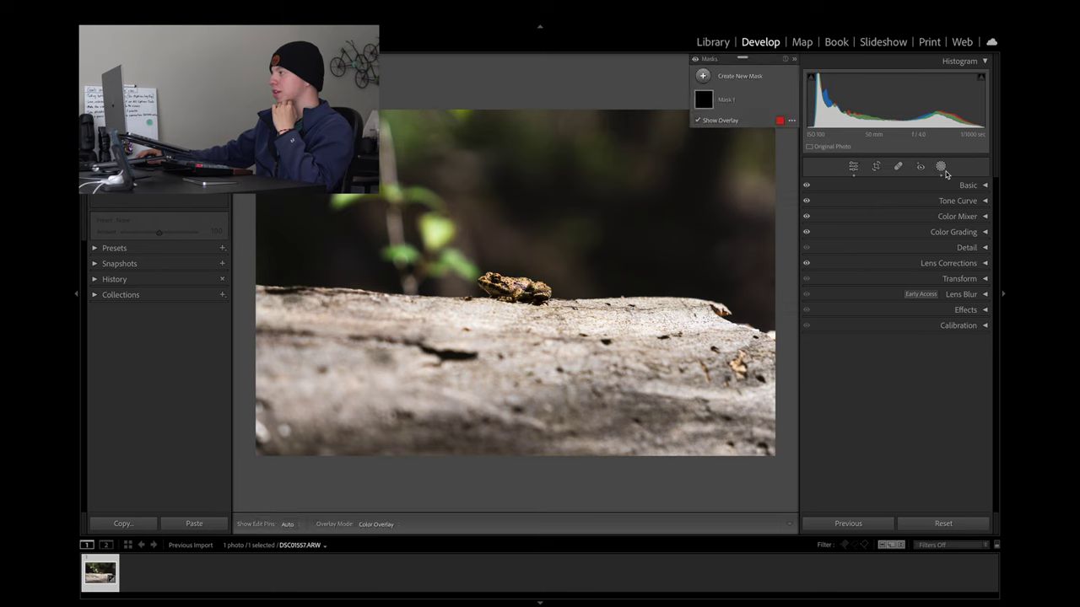
{"action": "left_click", "coordinate": [702, 75]}
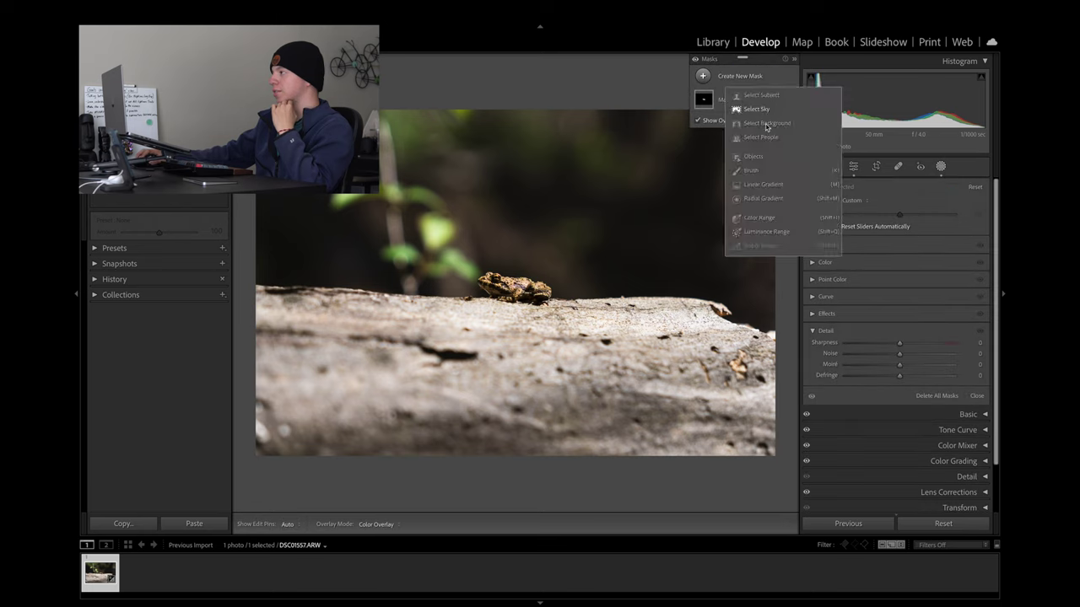
{"action": "key", "text": "Escape"}
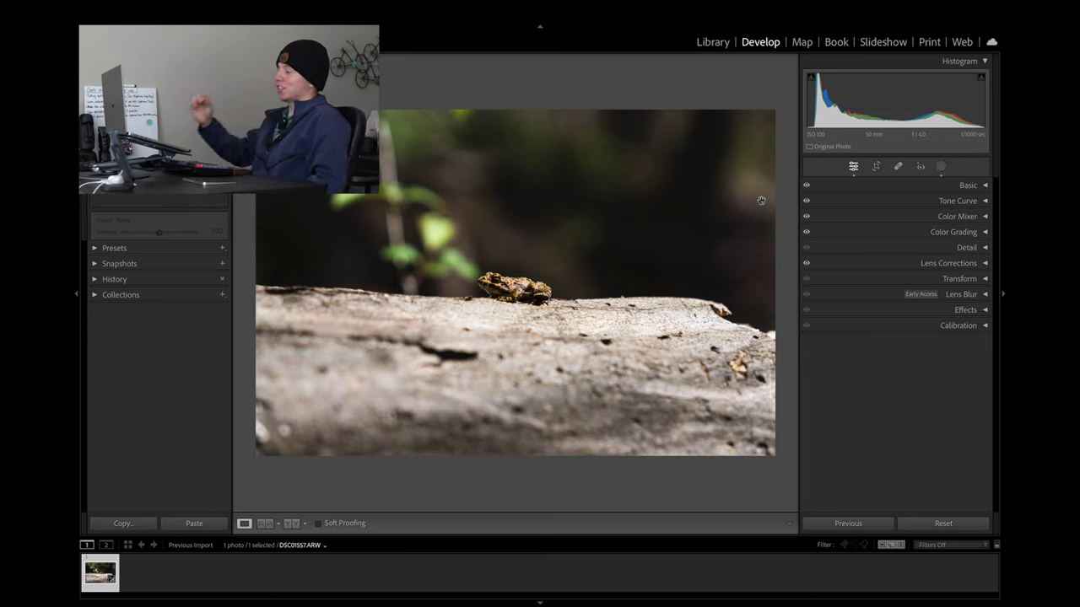
{"action": "left_click", "coordinate": [941, 166]}
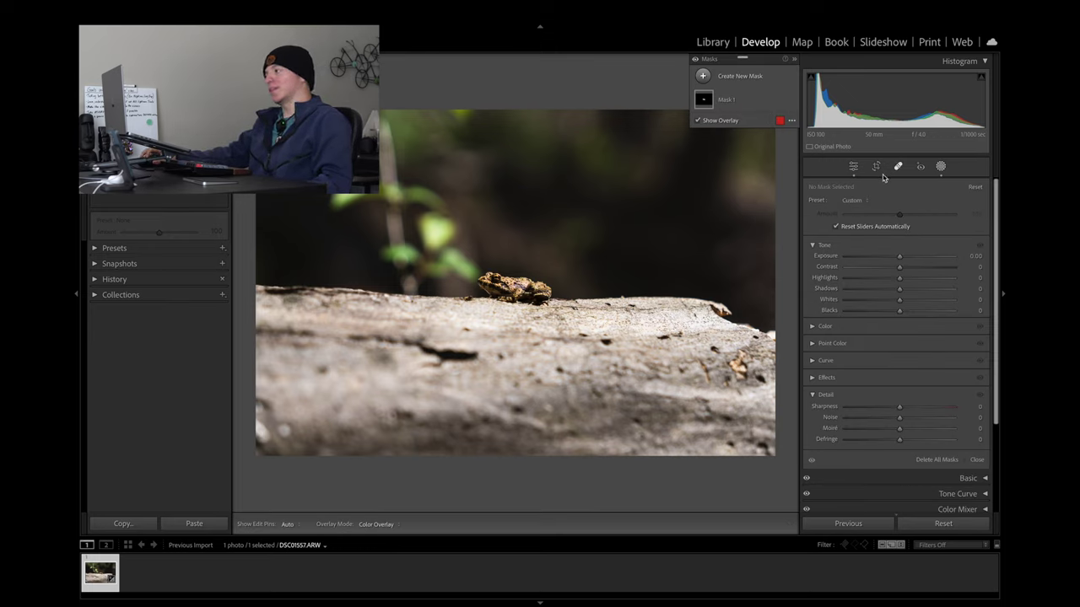
{"action": "left_click", "coordinate": [852, 167]}
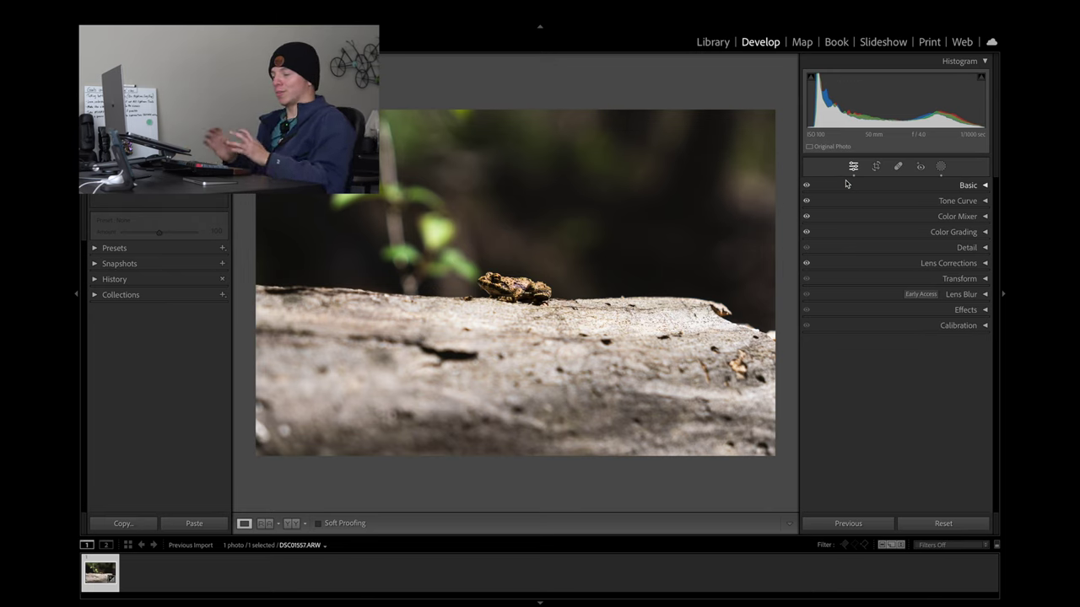
Examine the frog and the log in the edited photo up close.
{"action": "left_click", "coordinate": [537, 255]}
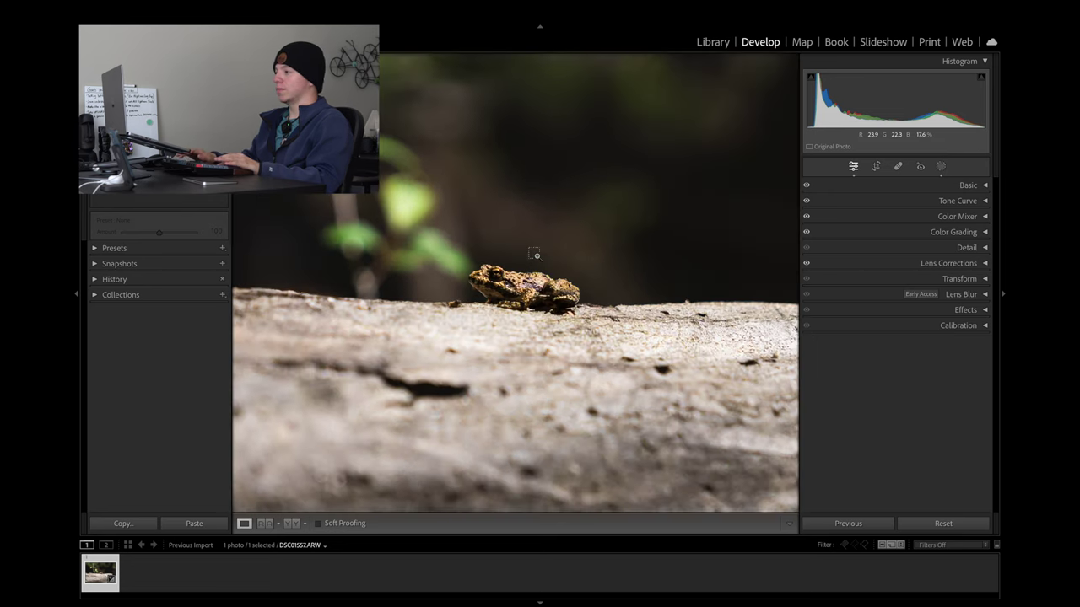
{"action": "left_click", "coordinate": [537, 256]}
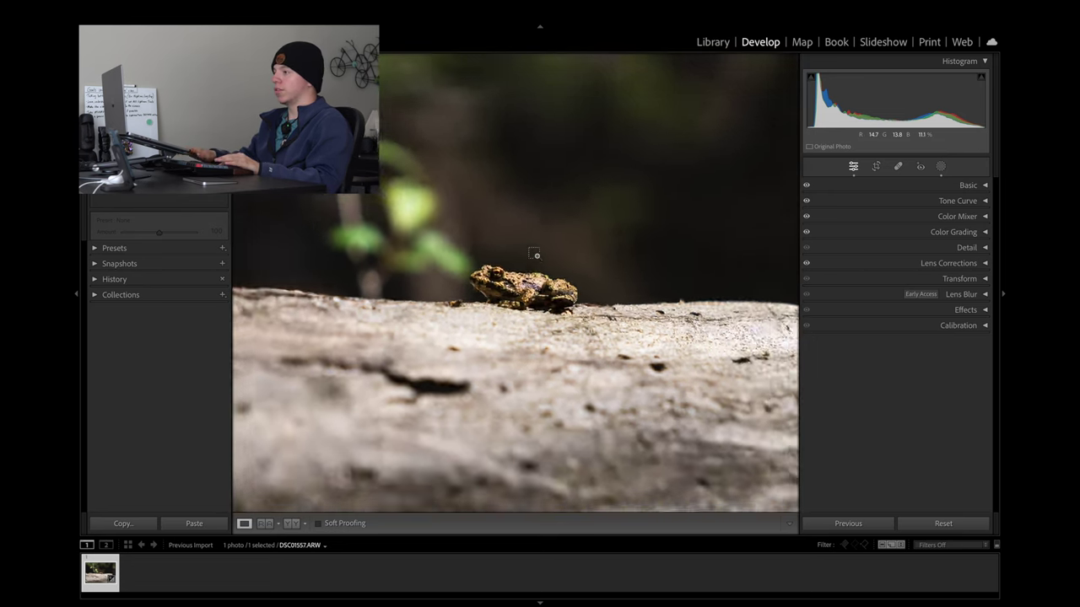